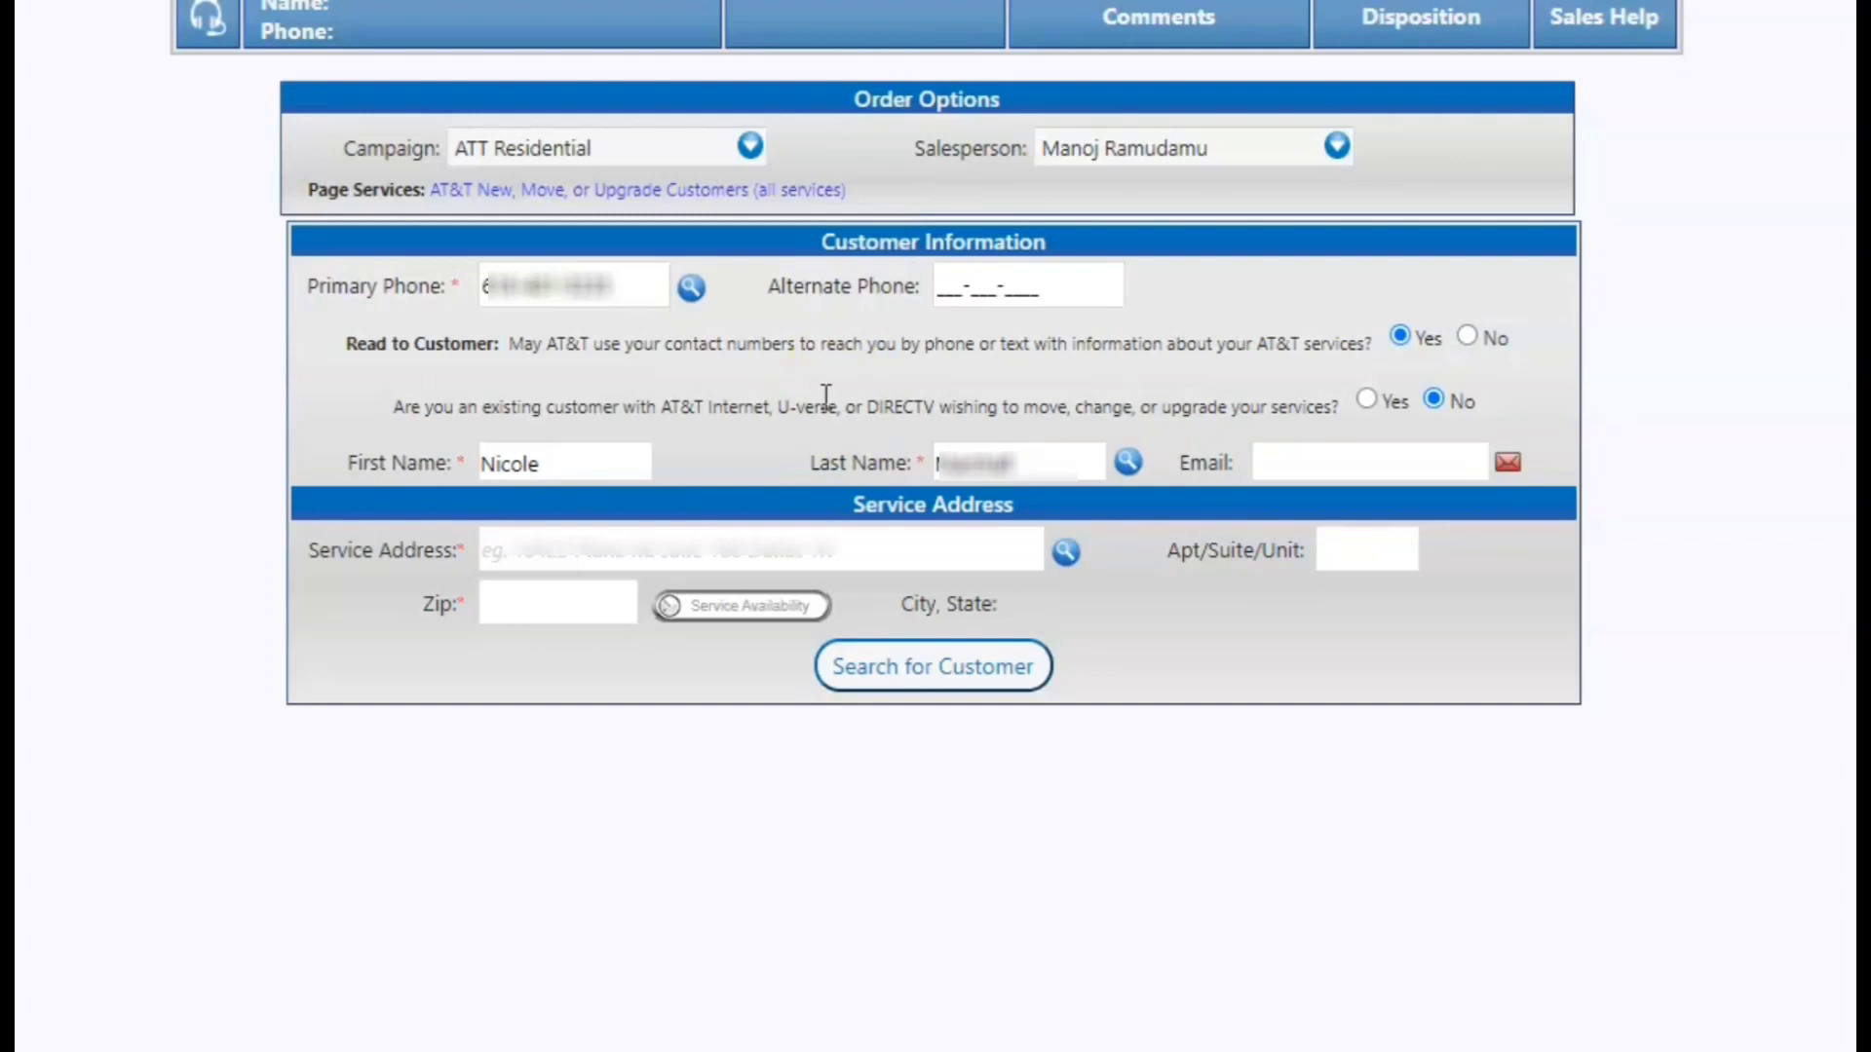
Step: Paste the customer's email address into the Email field of the customer form
{"action": "double_click", "coordinate": [651, 286]}
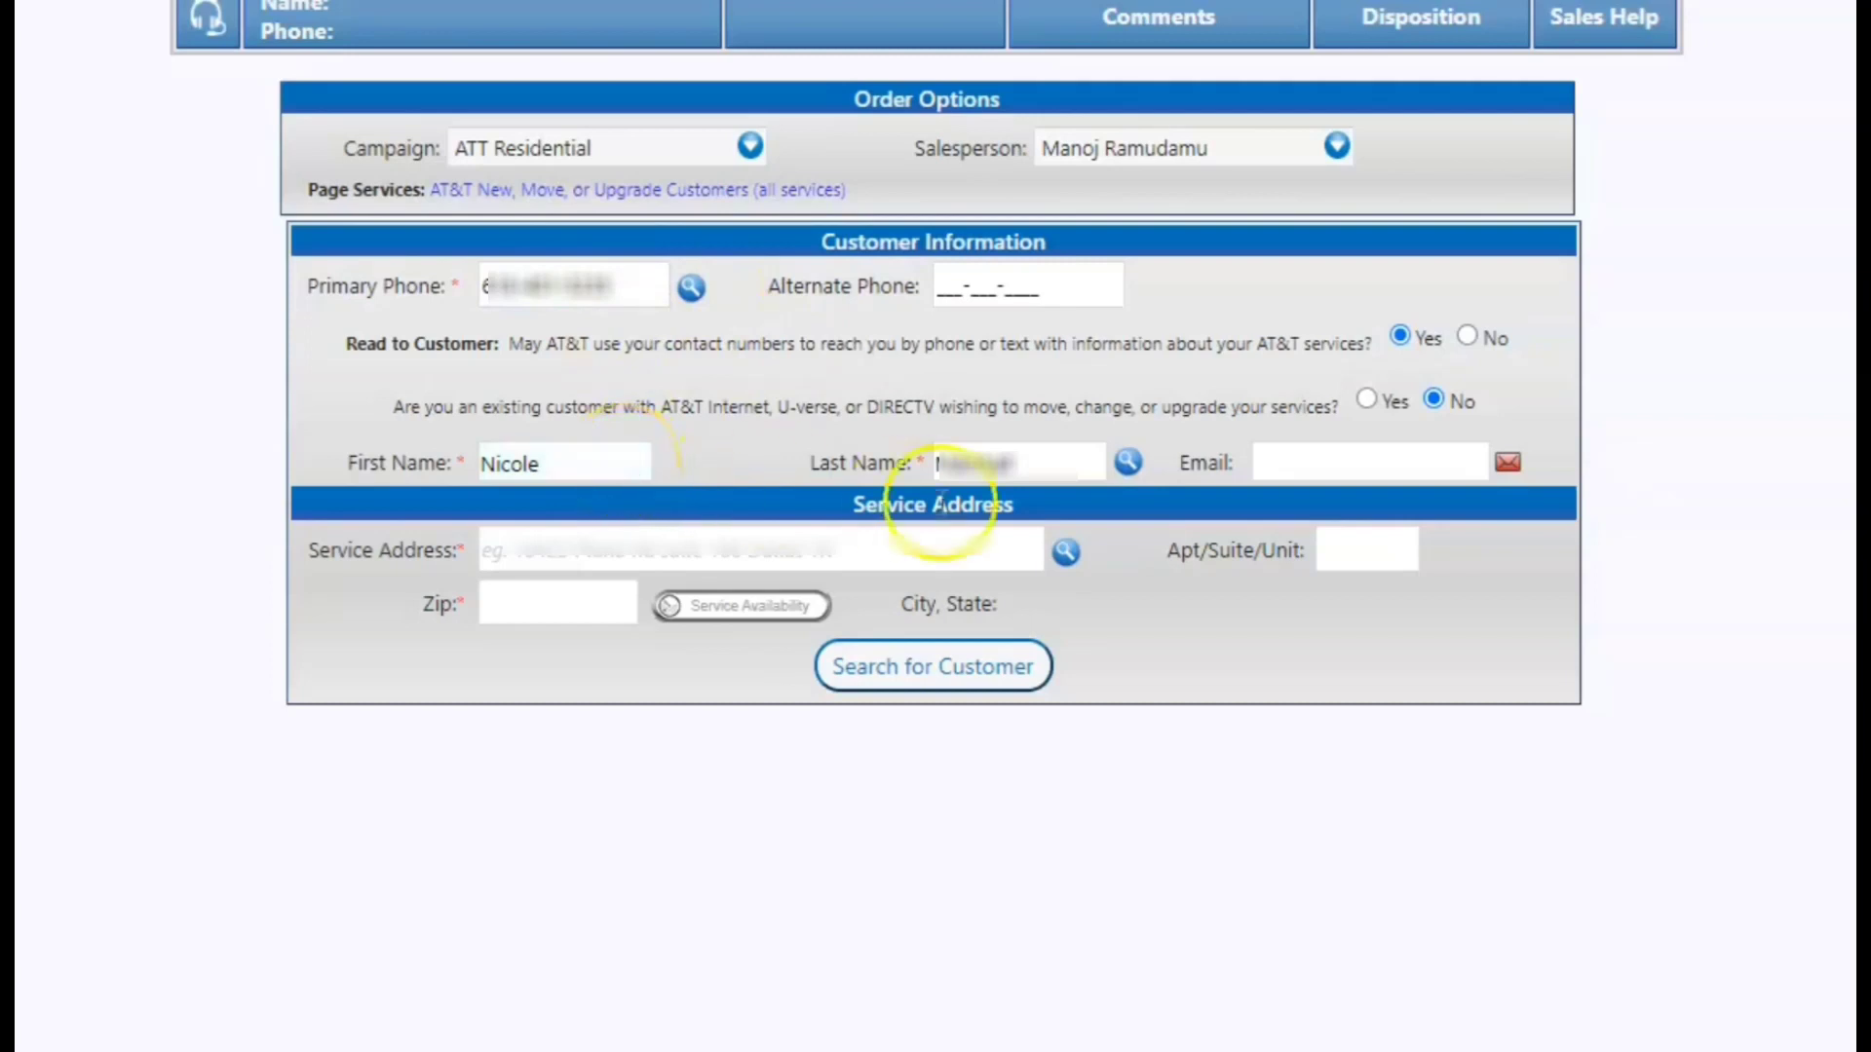
{"action": "left_click", "coordinate": [1283, 465]}
{"action": "right_click", "coordinate": [1280, 461]}
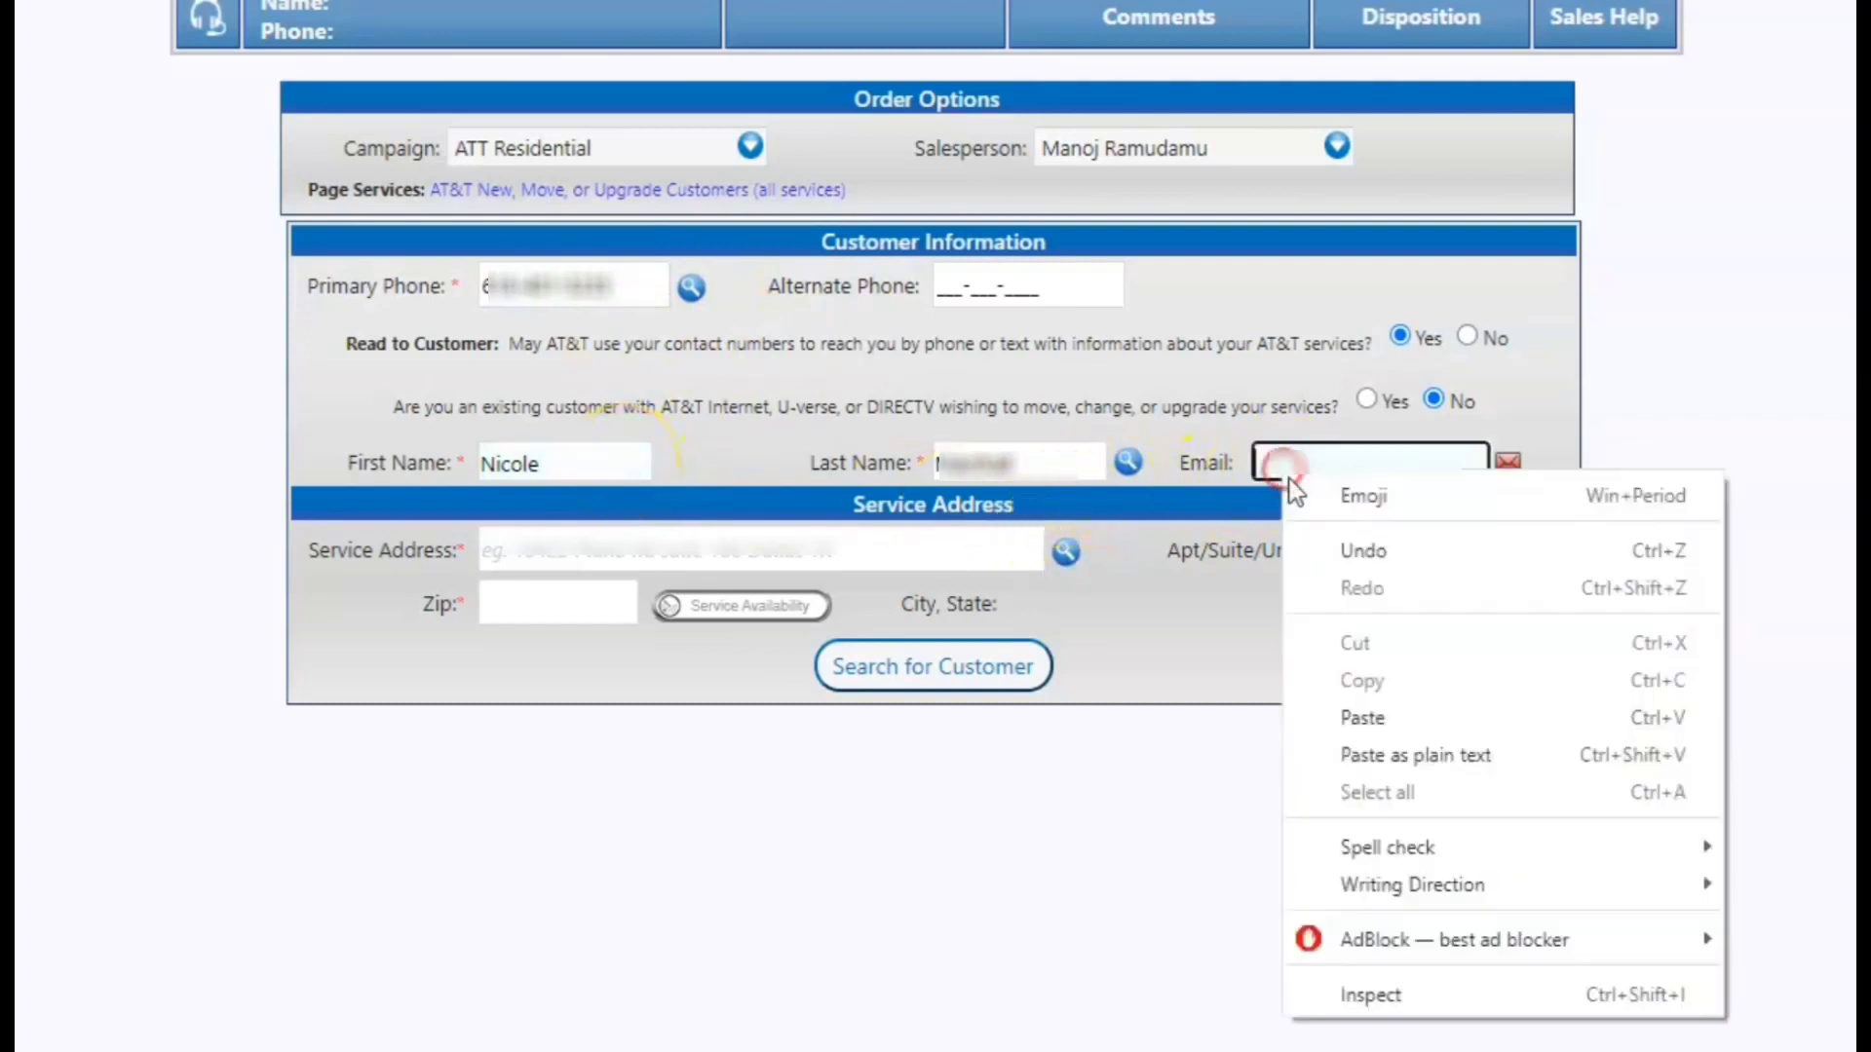
{"action": "left_click", "coordinate": [1331, 718]}
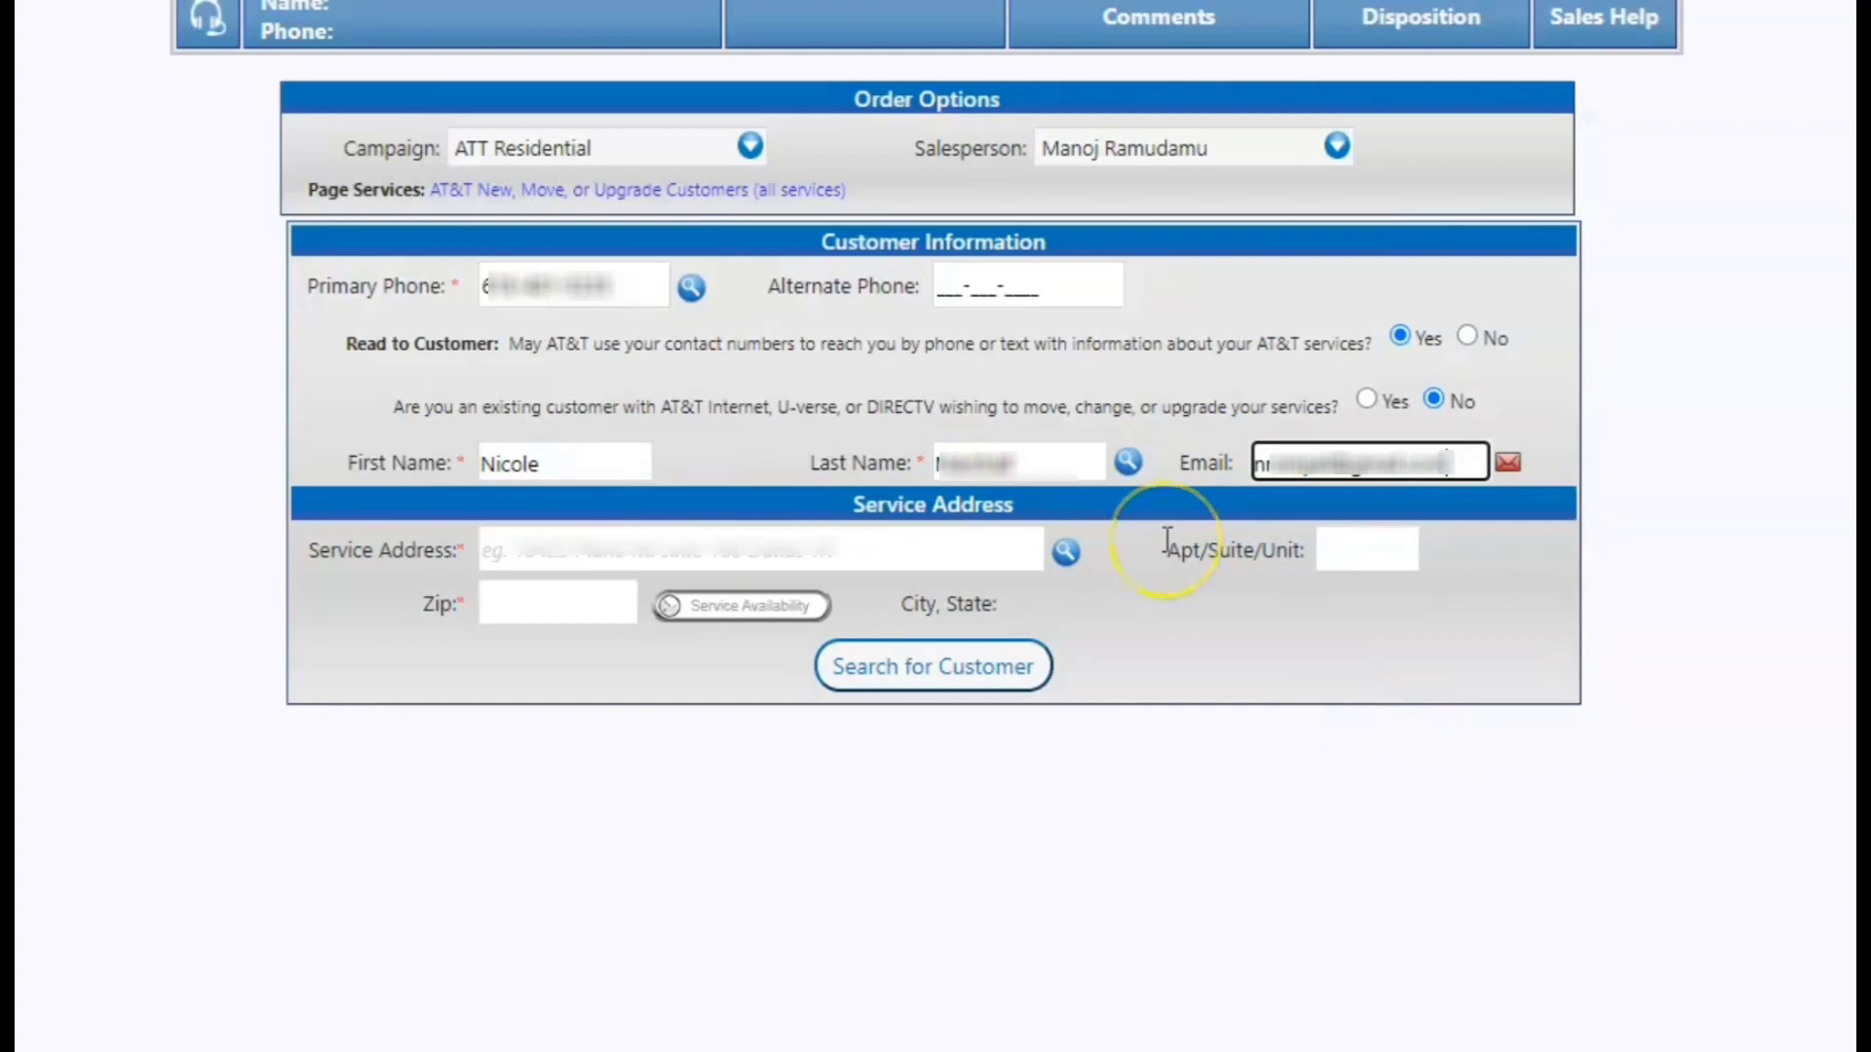
{"action": "left_click", "coordinate": [970, 549]}
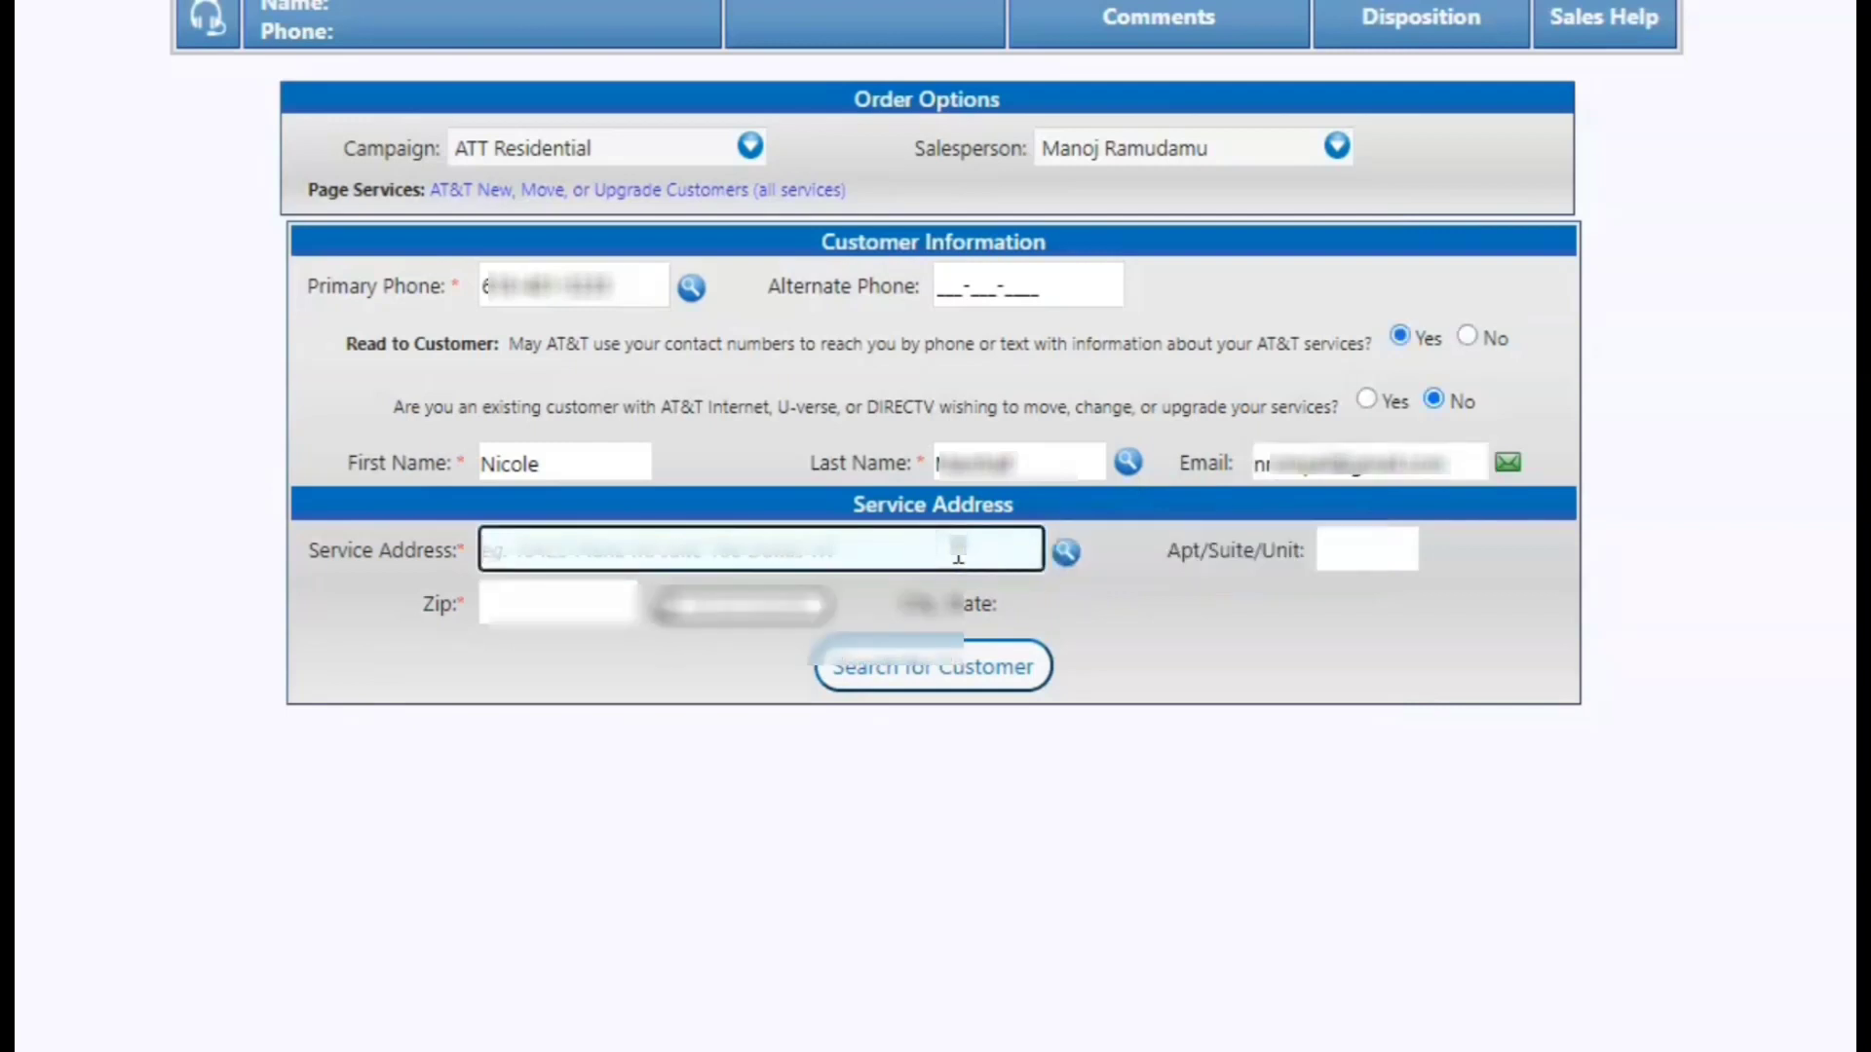
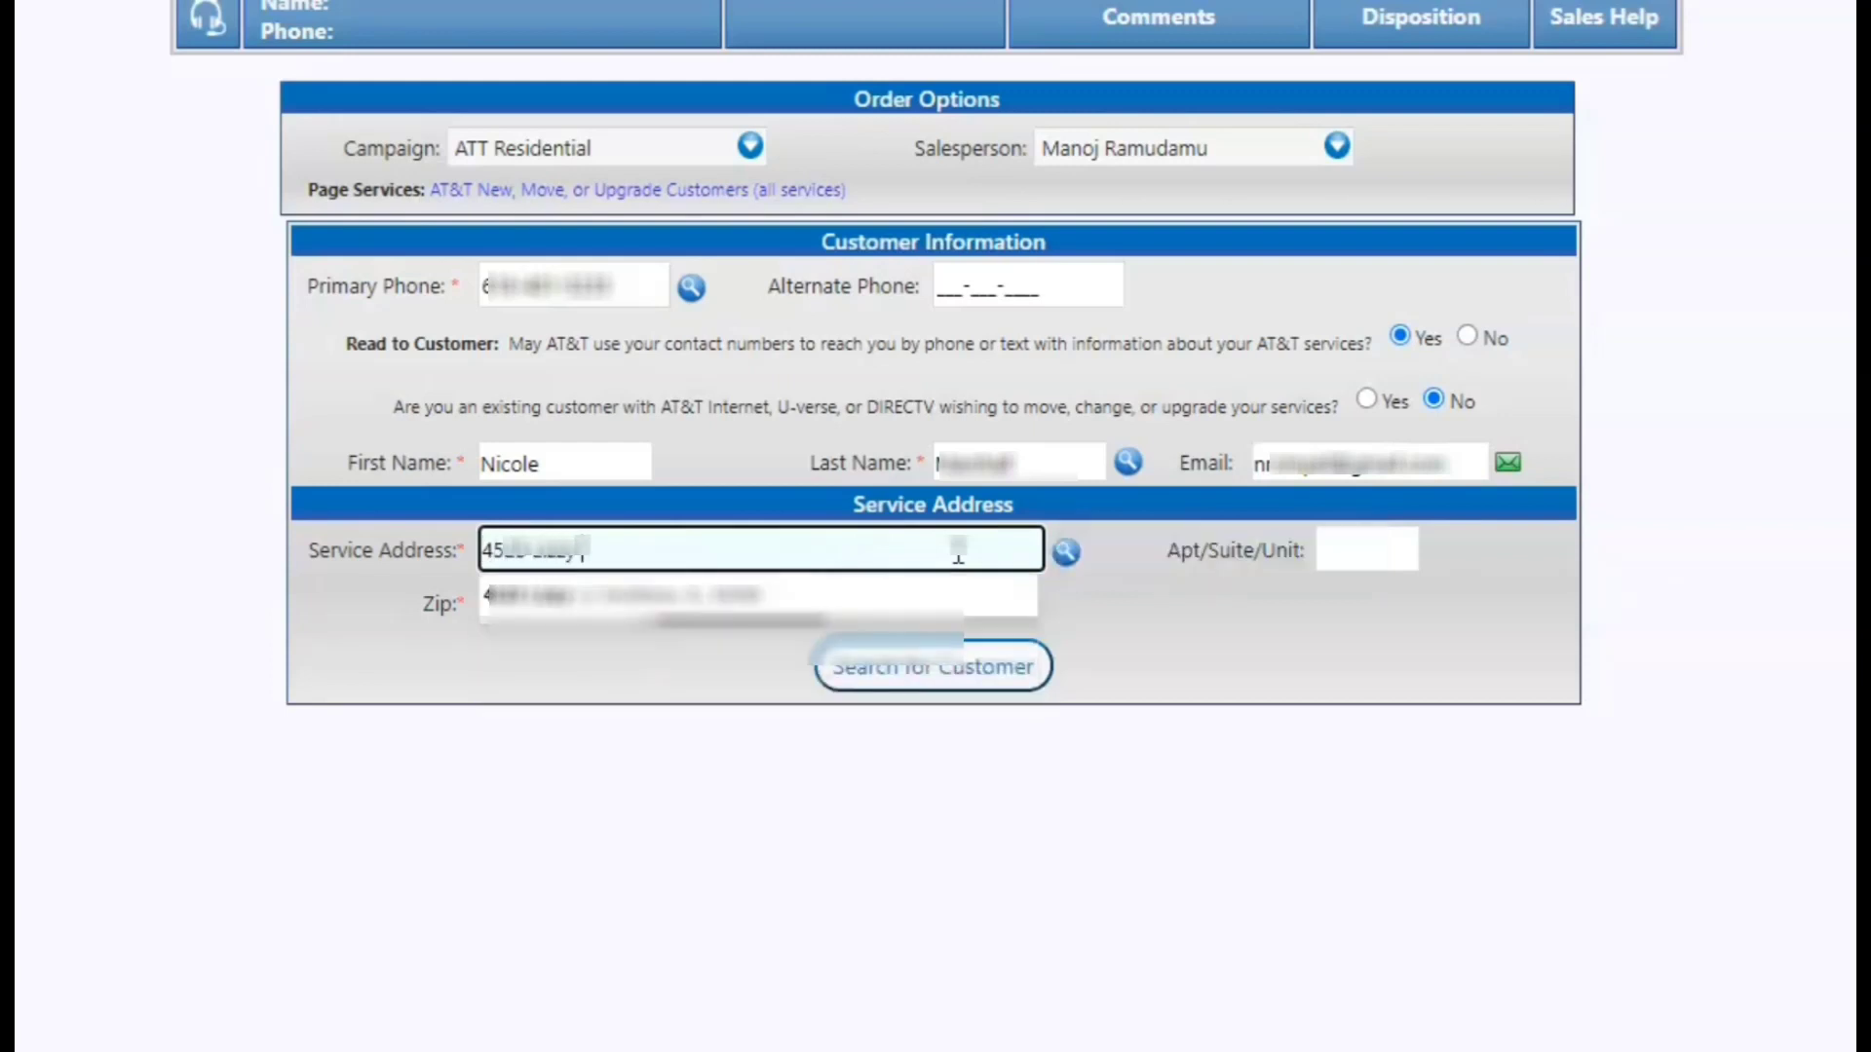
Step: Accept the suggested Smithton, IL street address and search for matching customers
{"action": "left_click", "coordinate": [892, 595]}
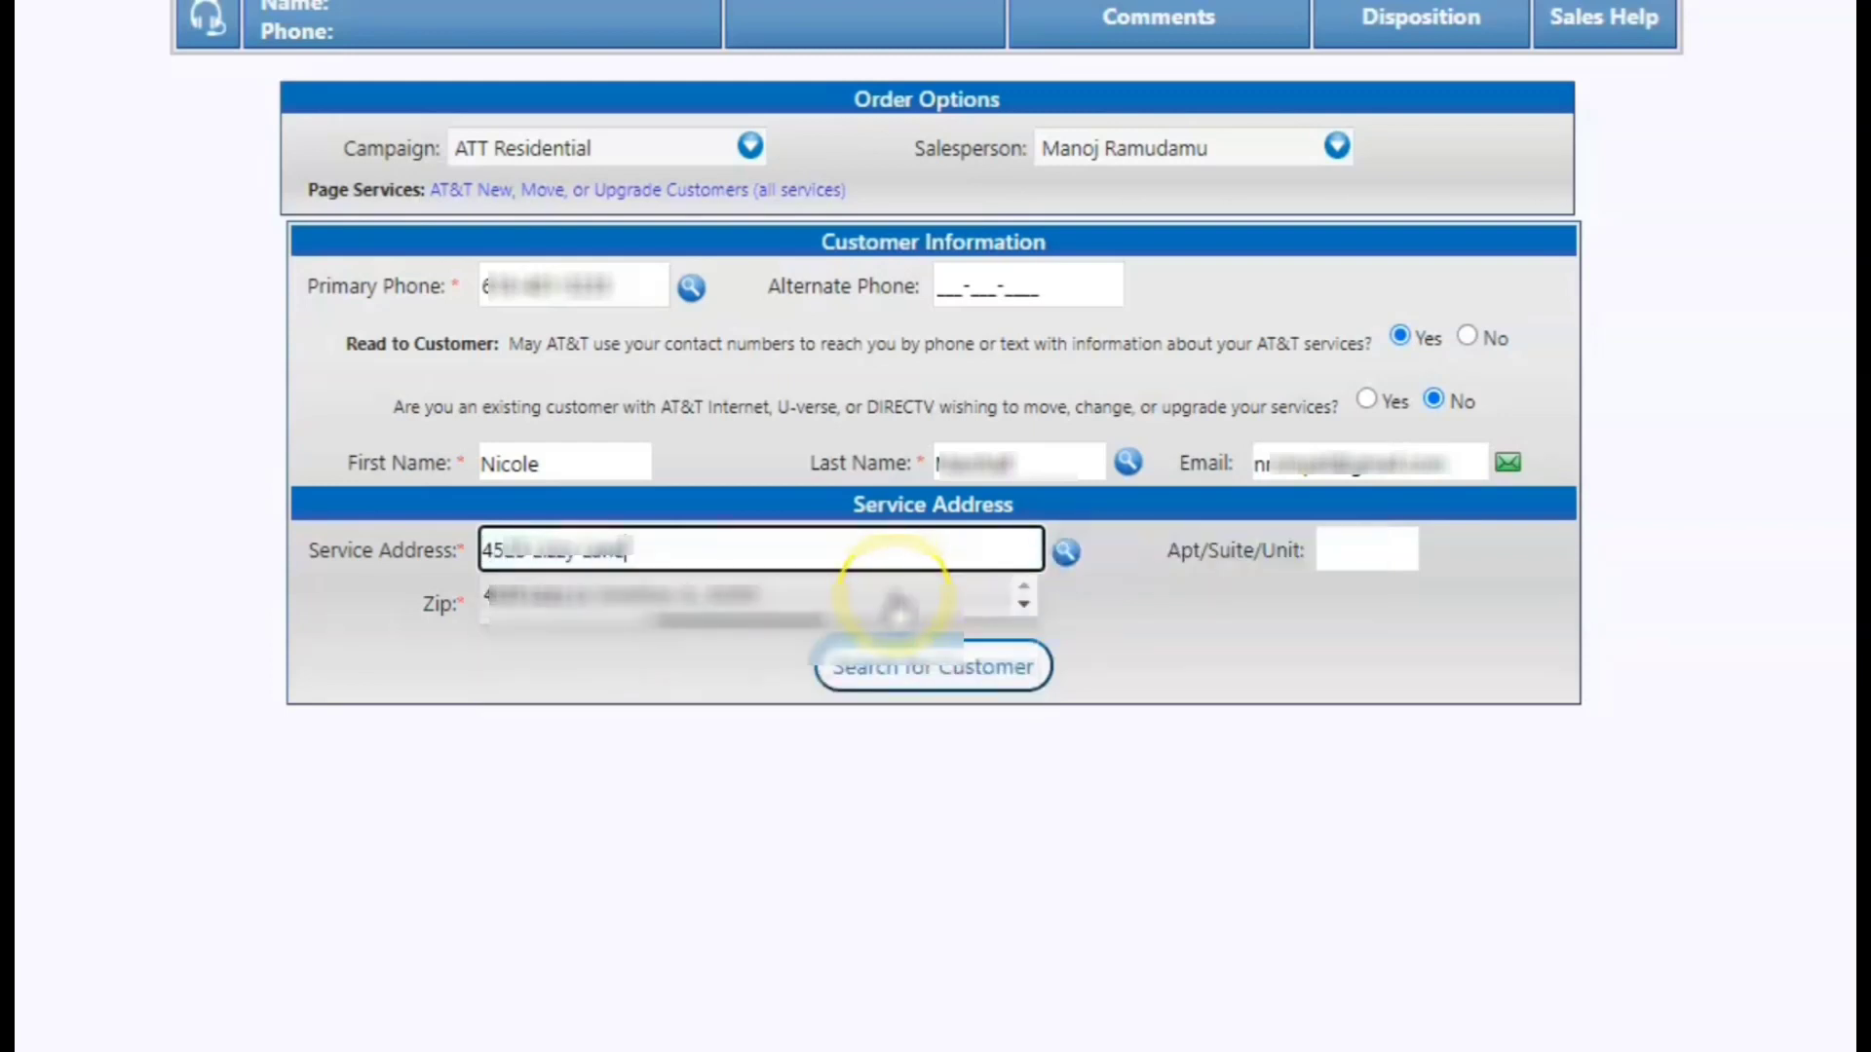
{"action": "left_click", "coordinate": [899, 662]}
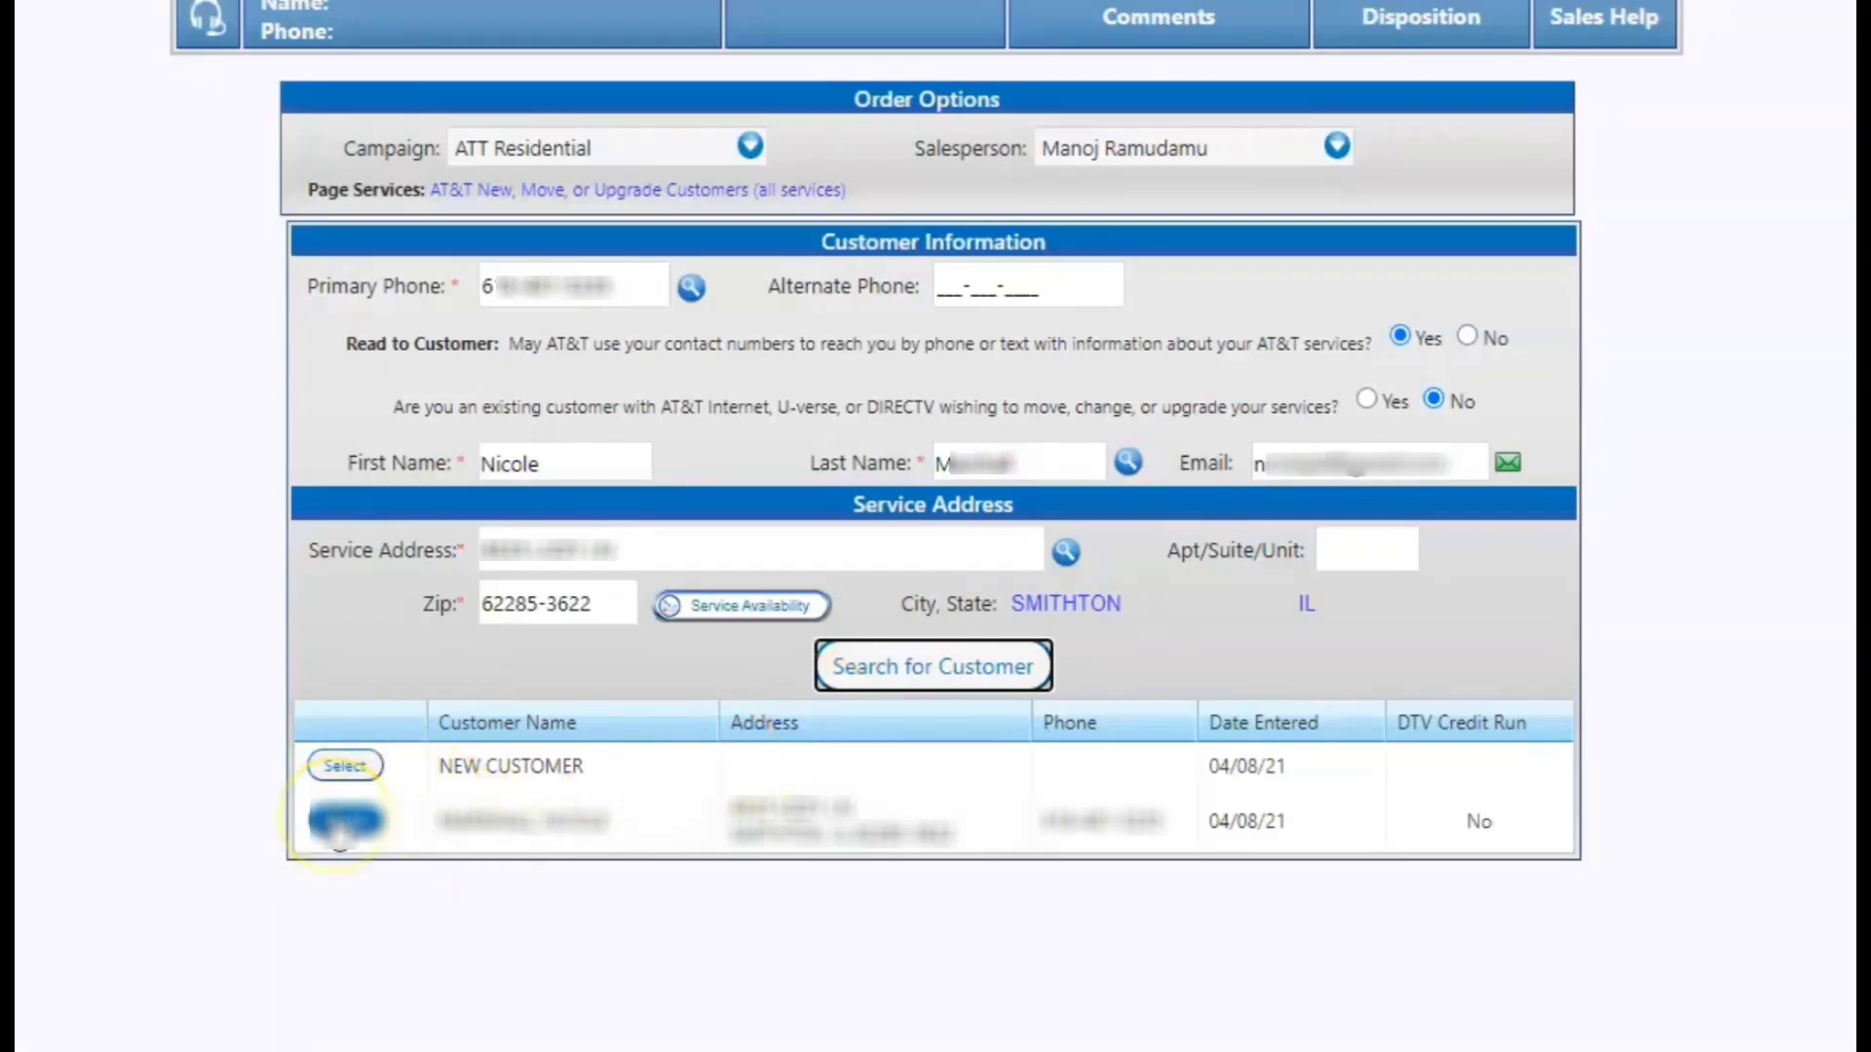
Step: Select the existing customer, choose the third AT&T account, and build a sales offer
{"action": "left_click", "coordinate": [344, 822]}
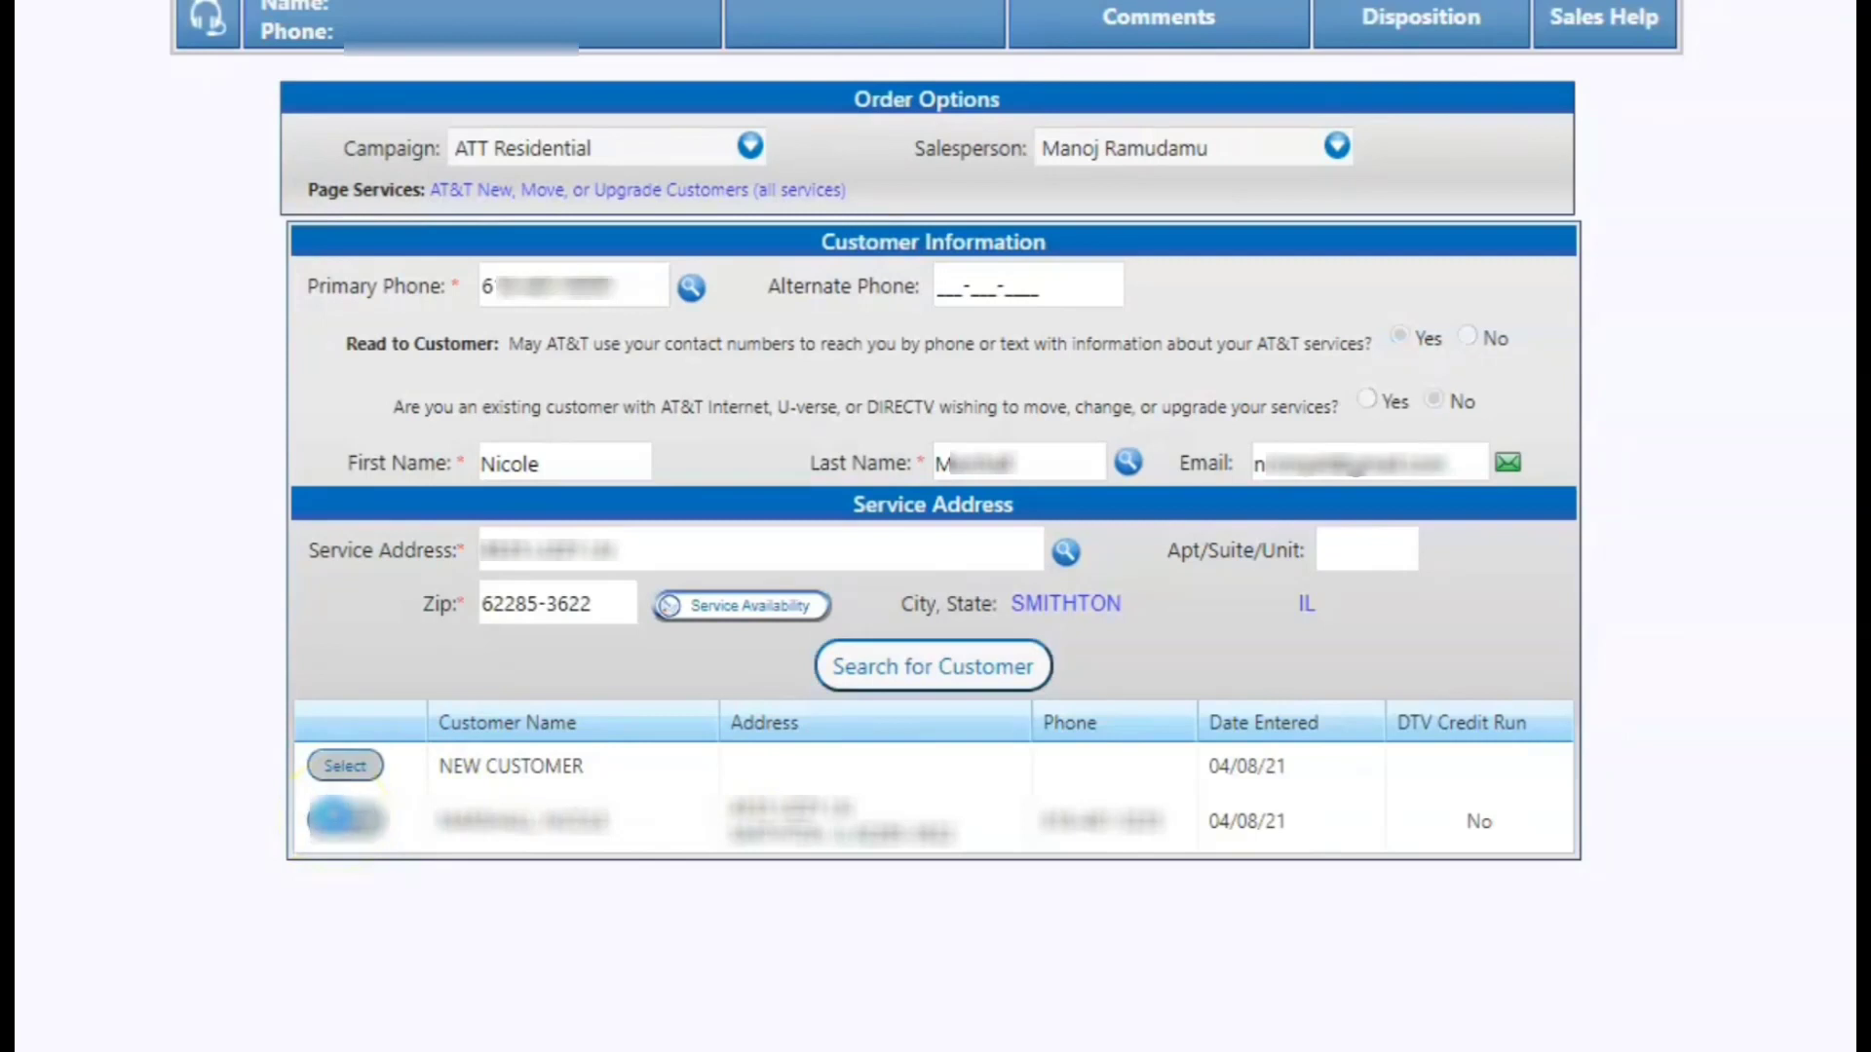
{"action": "left_click", "coordinate": [611, 759]}
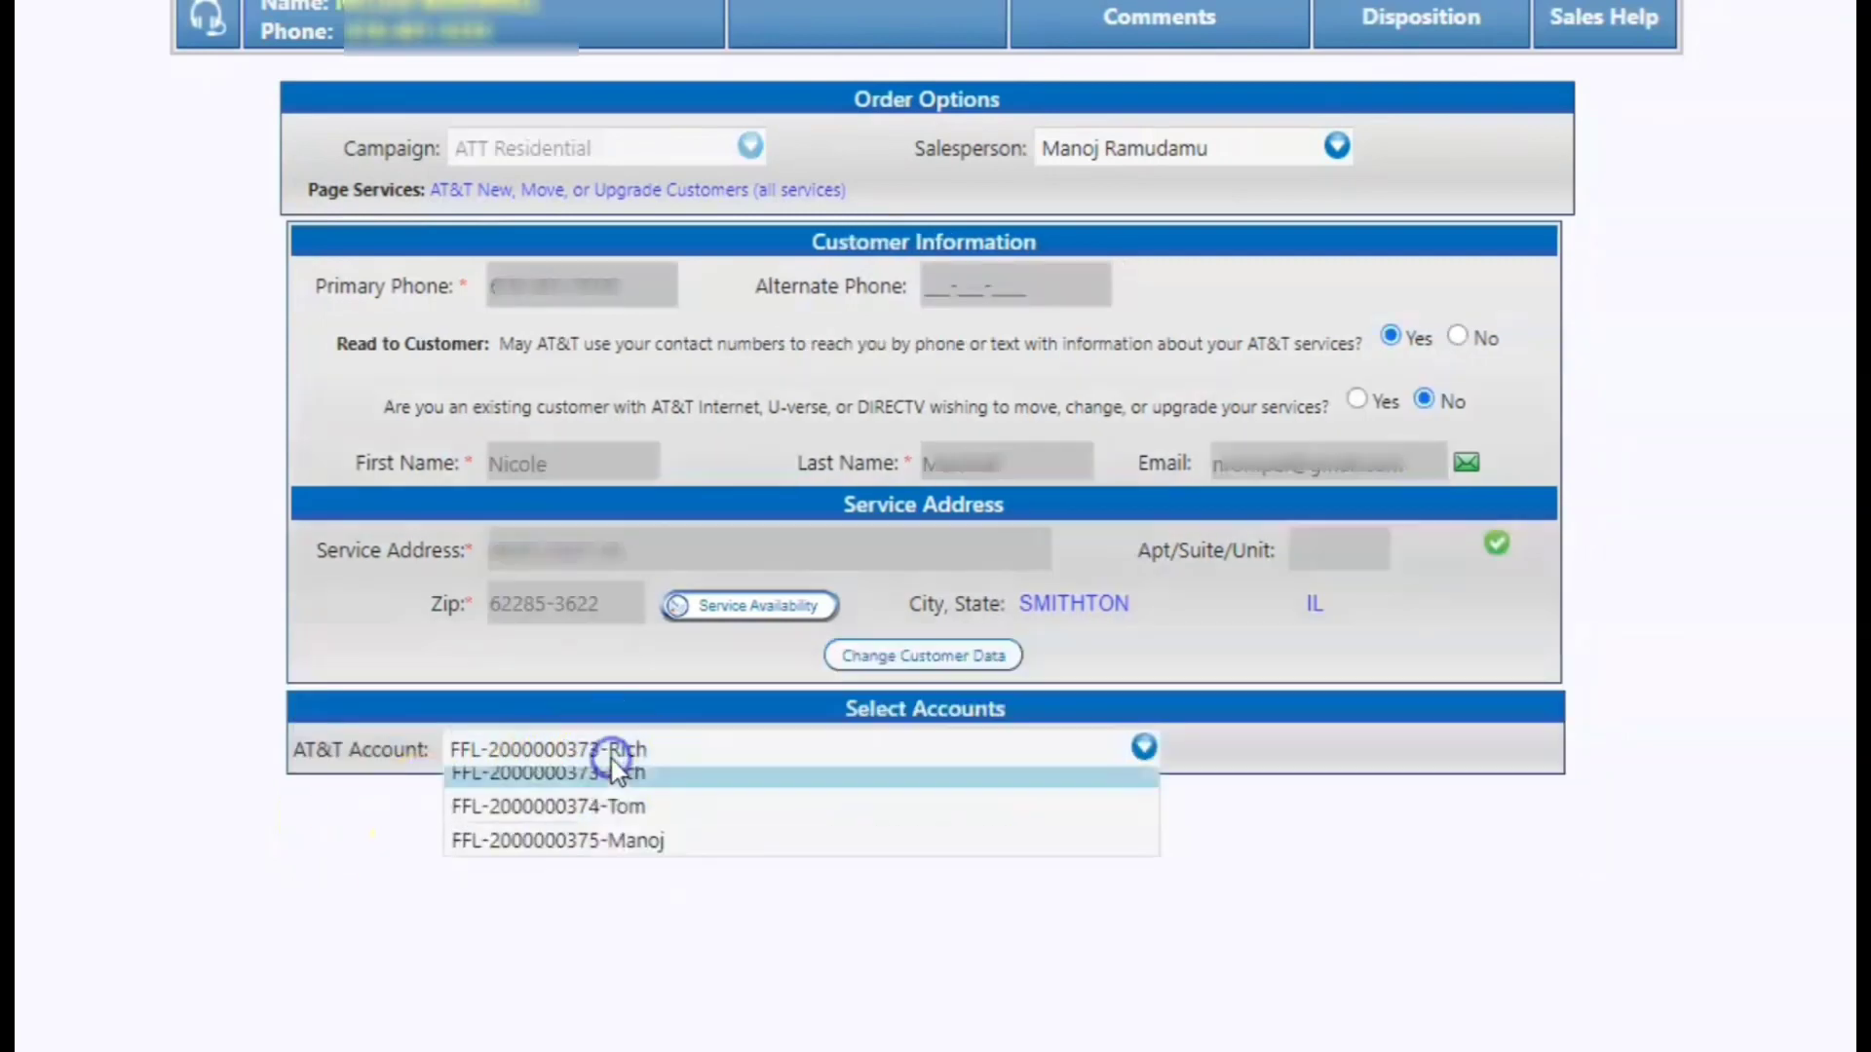
{"action": "left_click", "coordinate": [621, 843]}
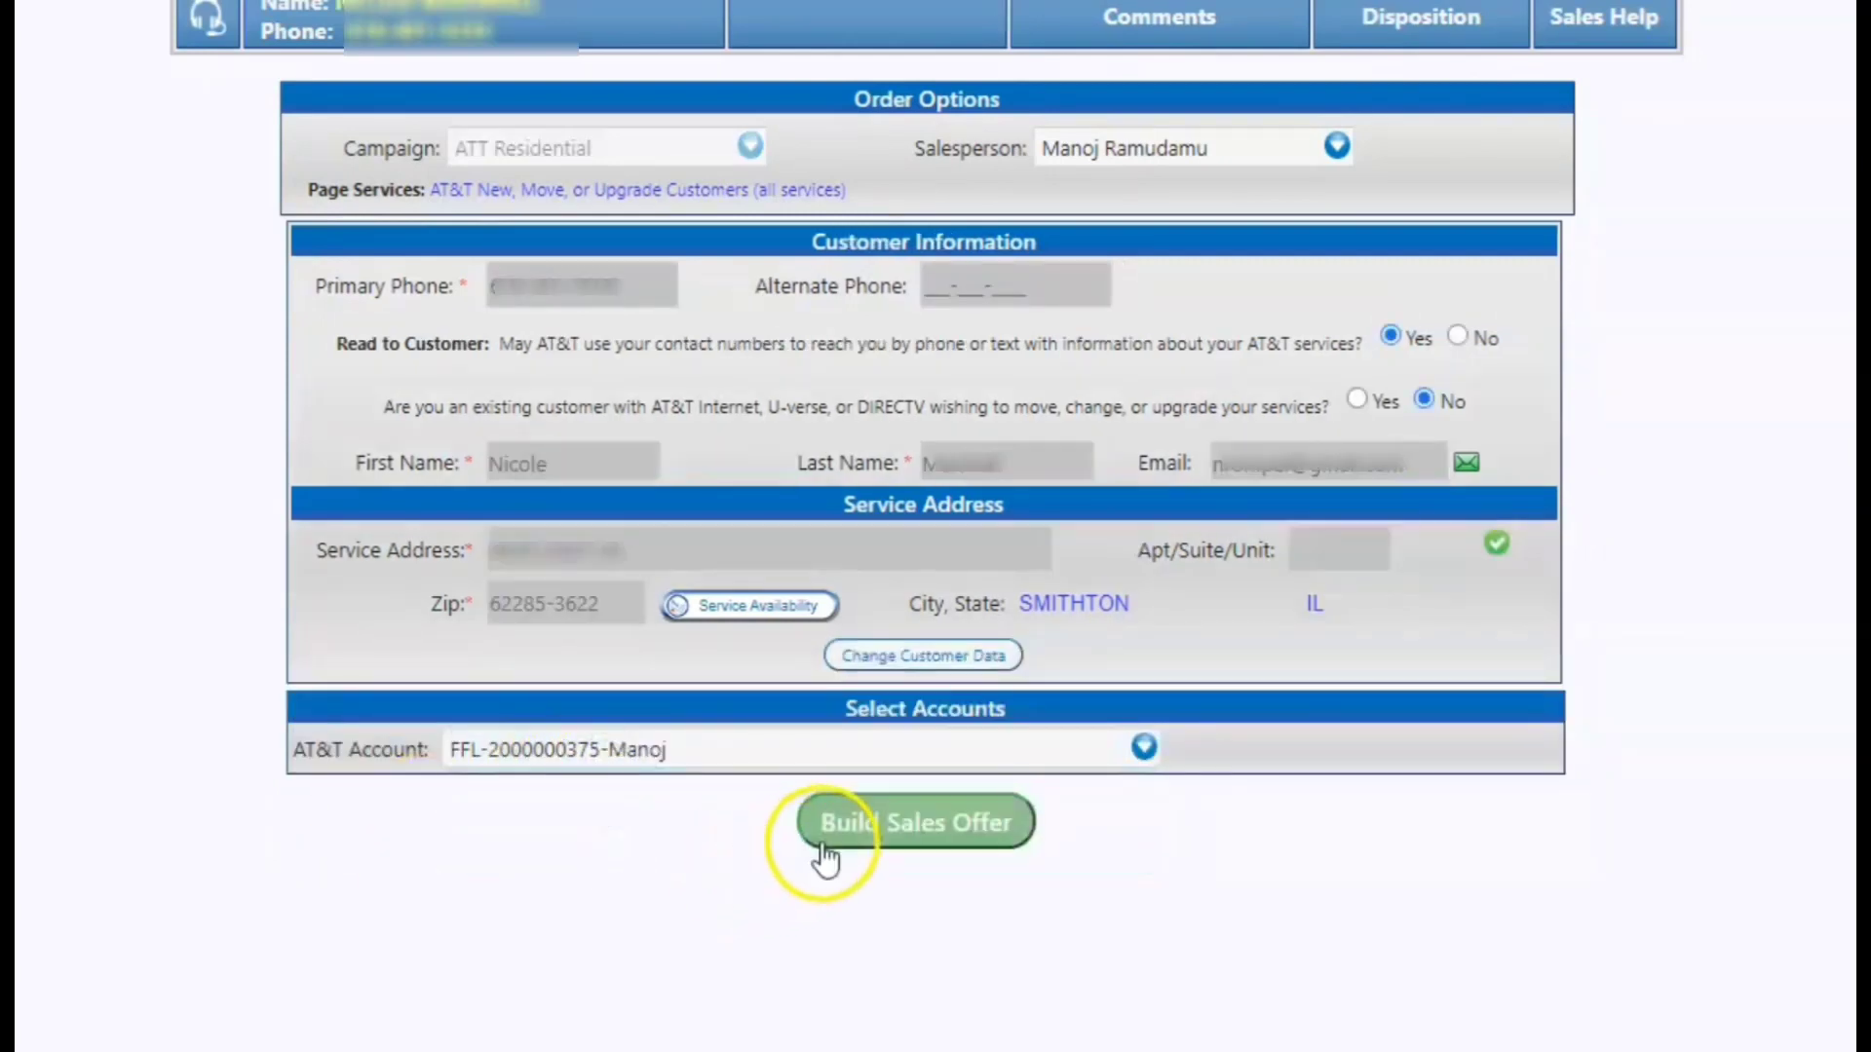
{"action": "left_click", "coordinate": [892, 824]}
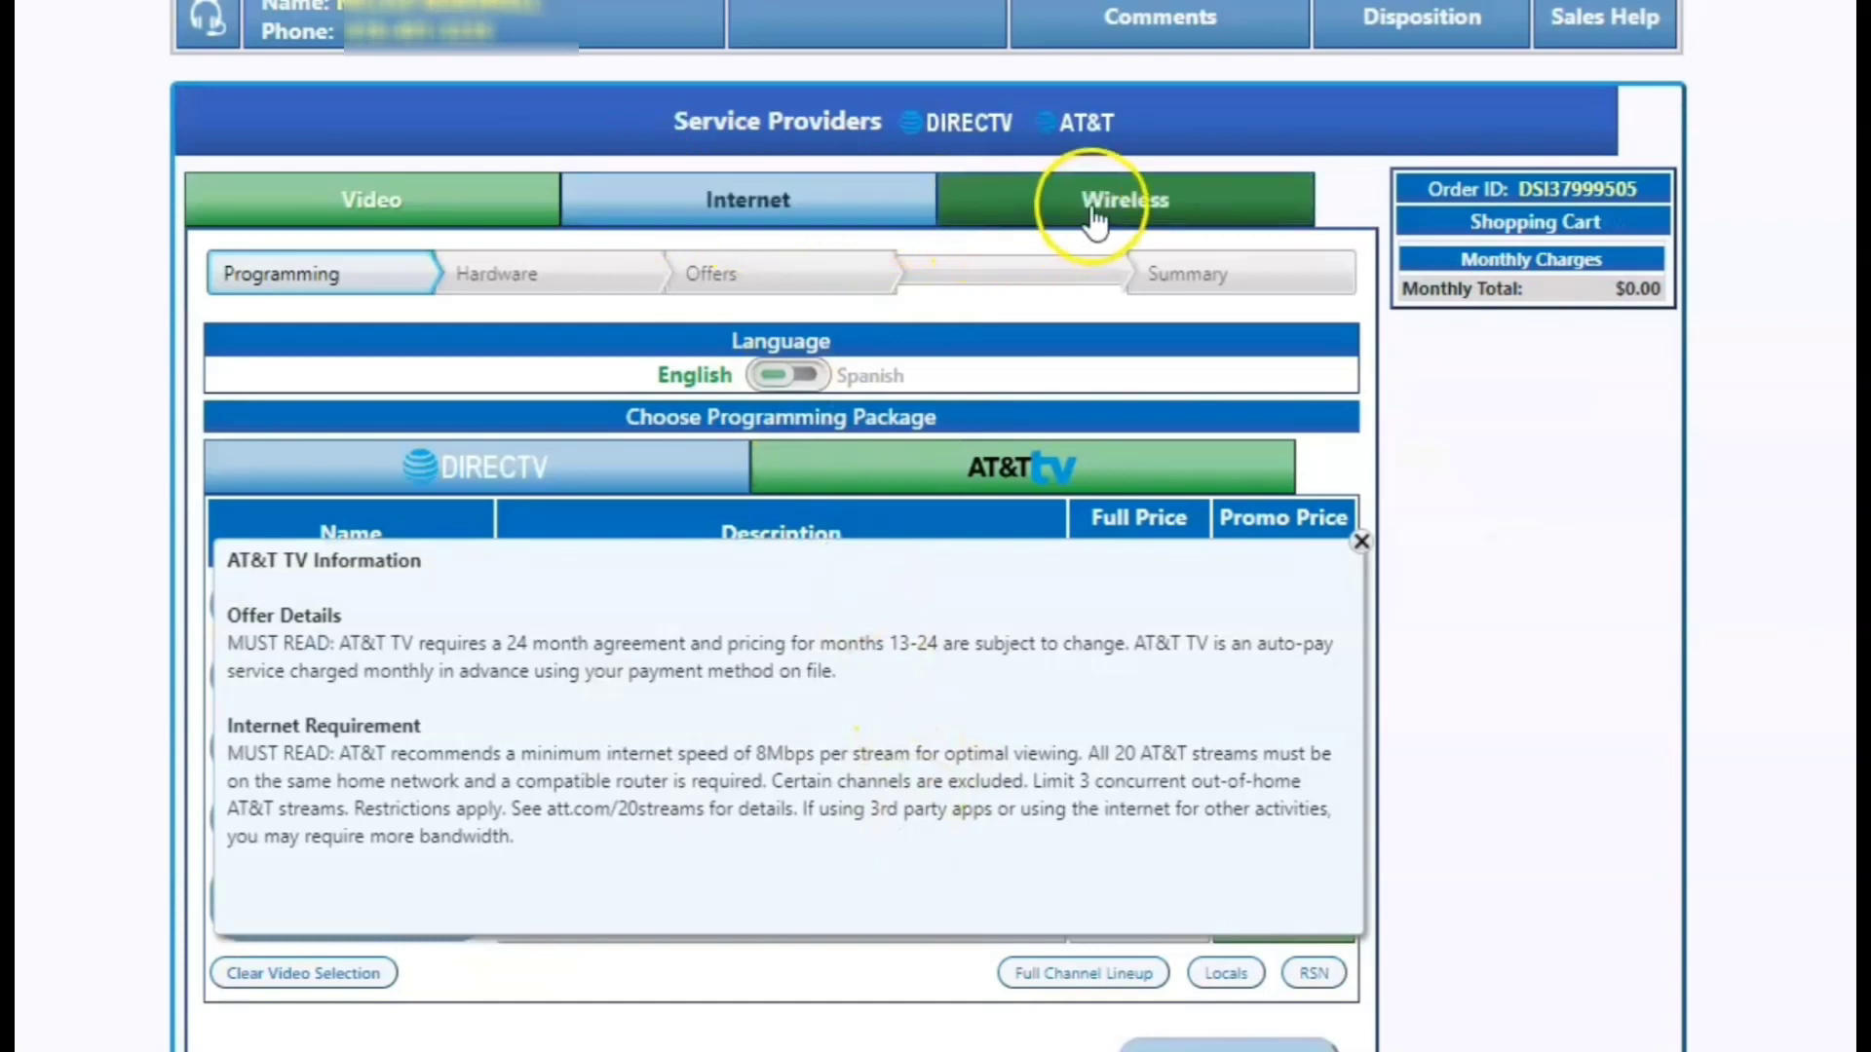
Step: Choose NEW ACCOUNT under Wireless and continue to the Credit Check step
{"action": "left_click", "coordinate": [1096, 220]}
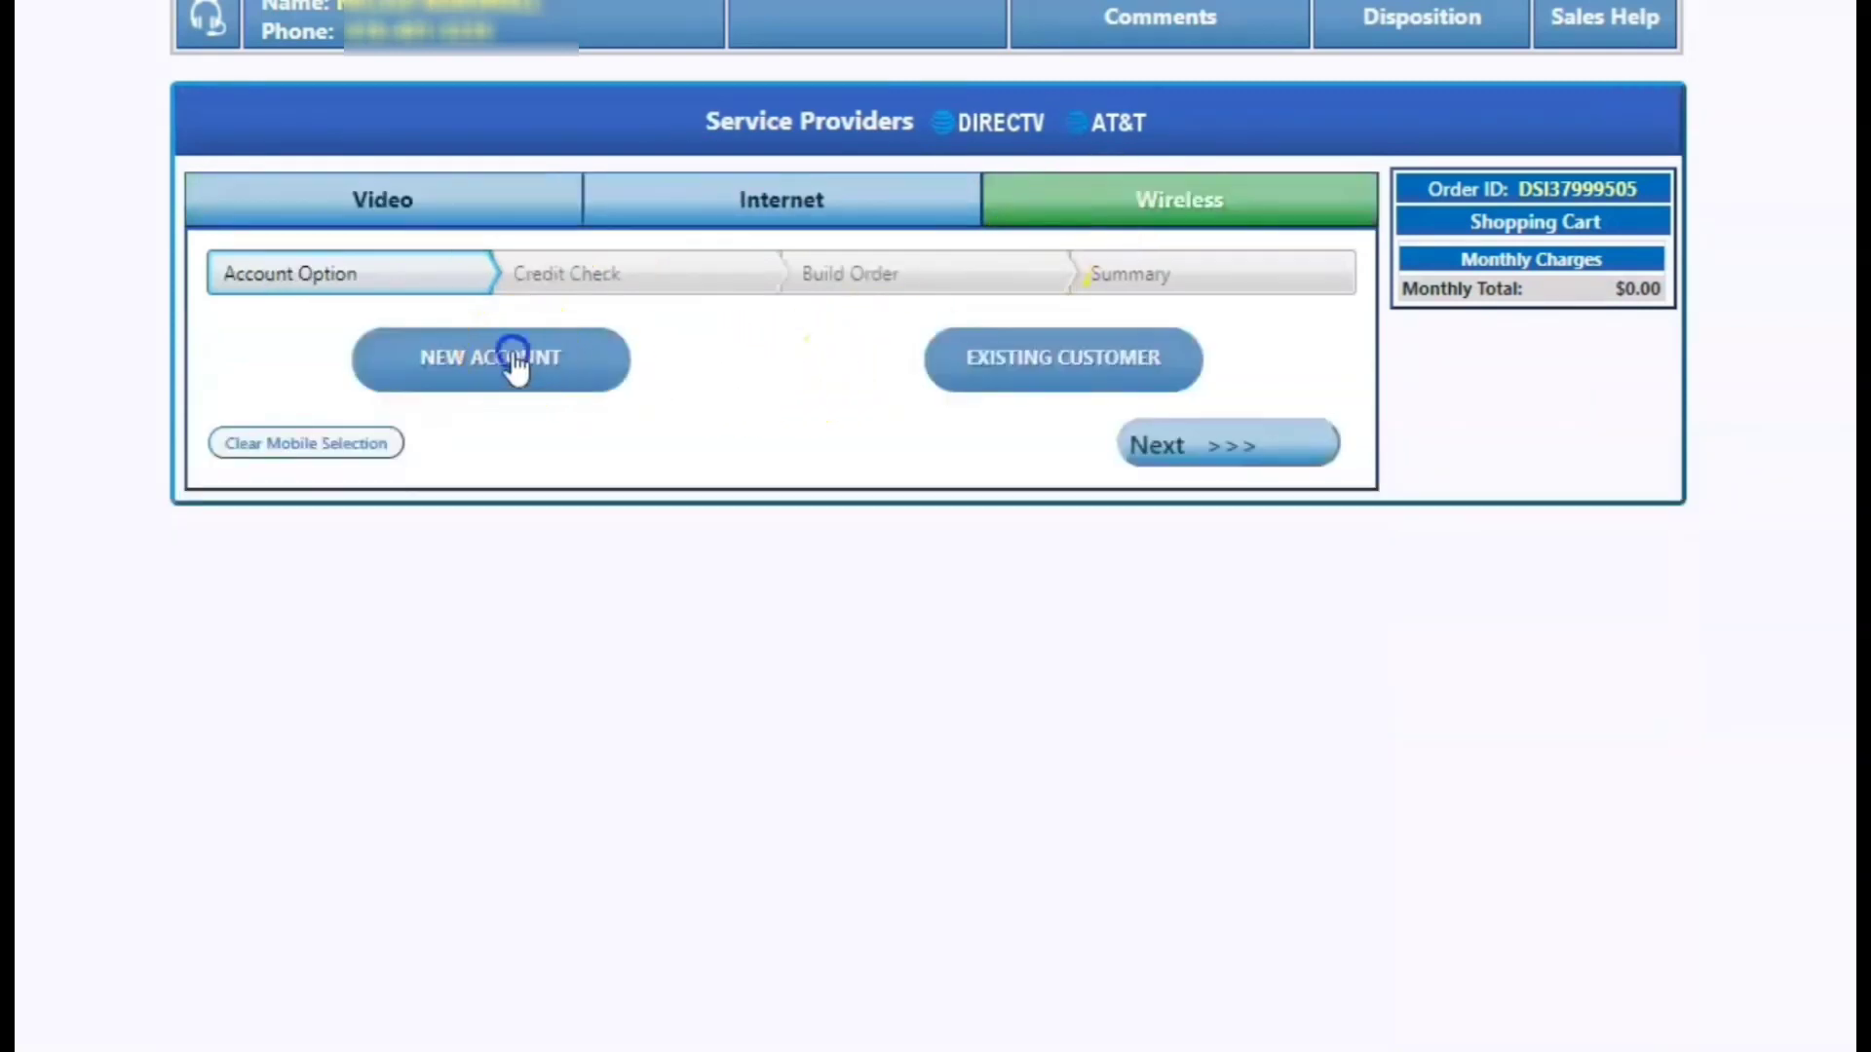
{"action": "left_click", "coordinate": [512, 357]}
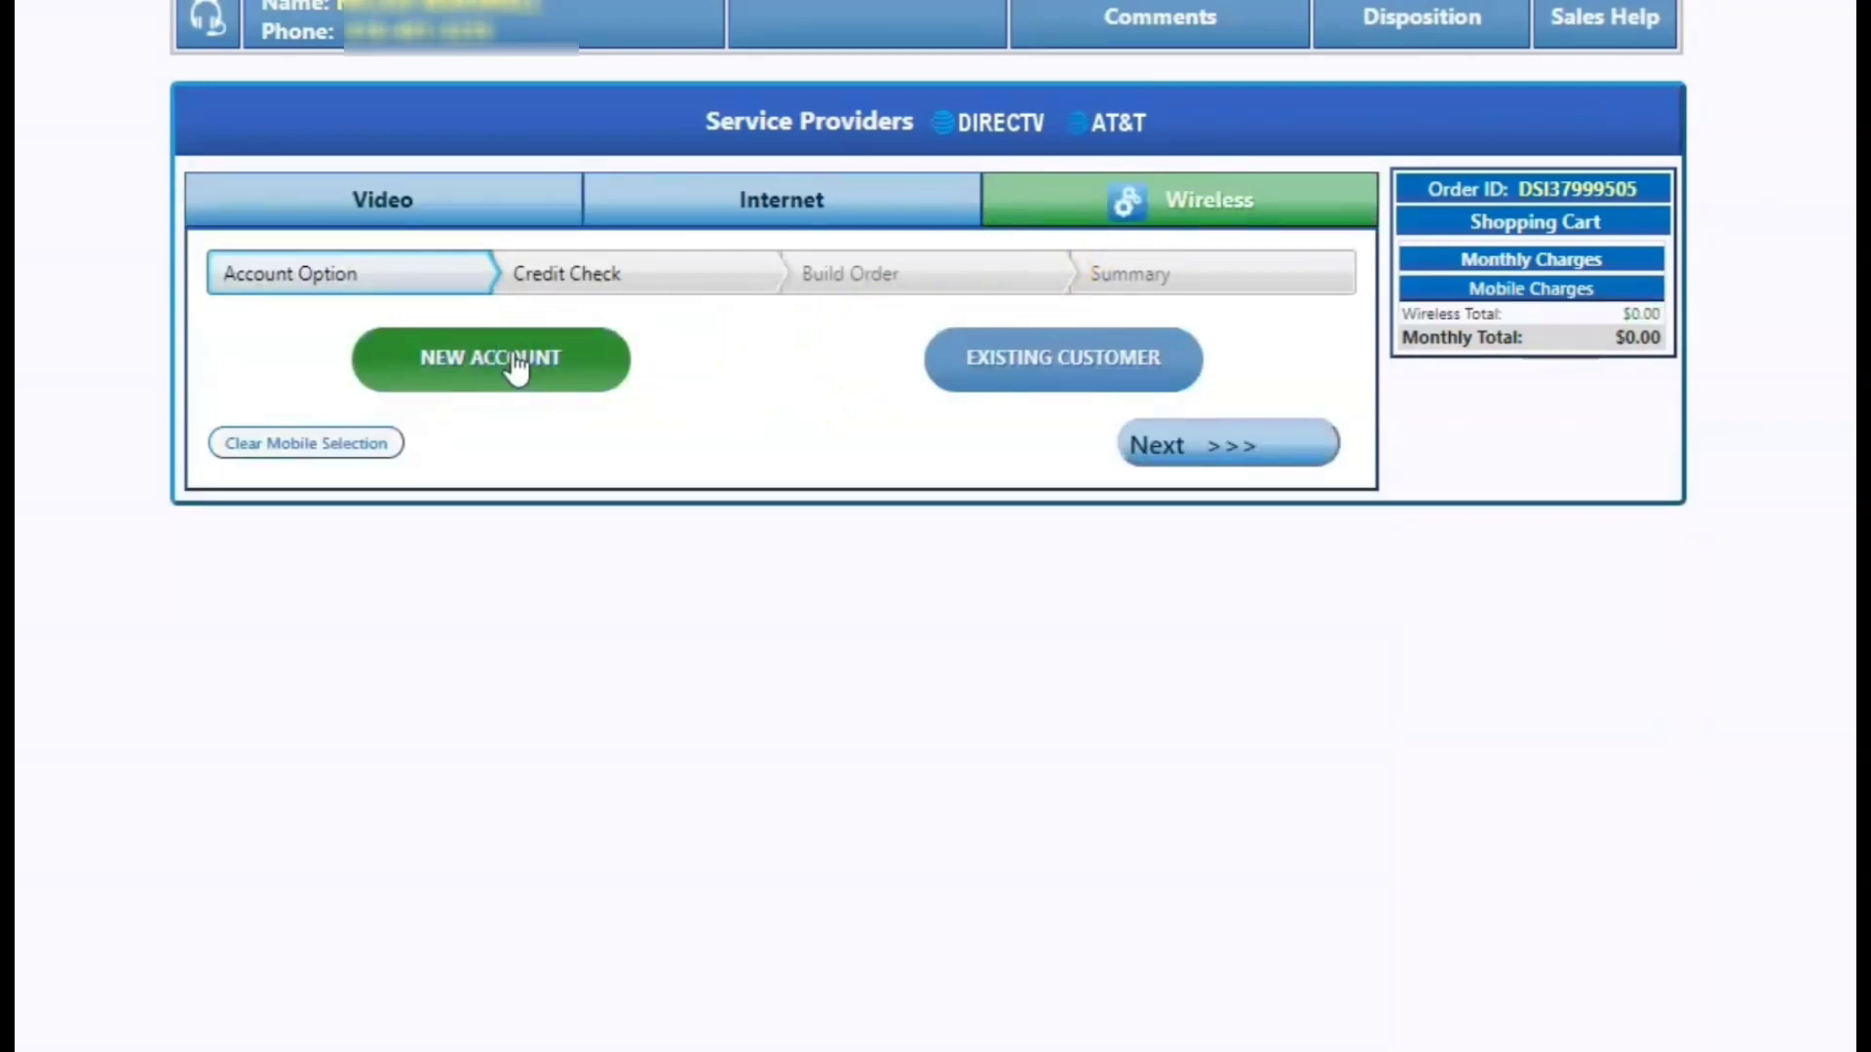
{"action": "left_click", "coordinate": [1174, 451]}
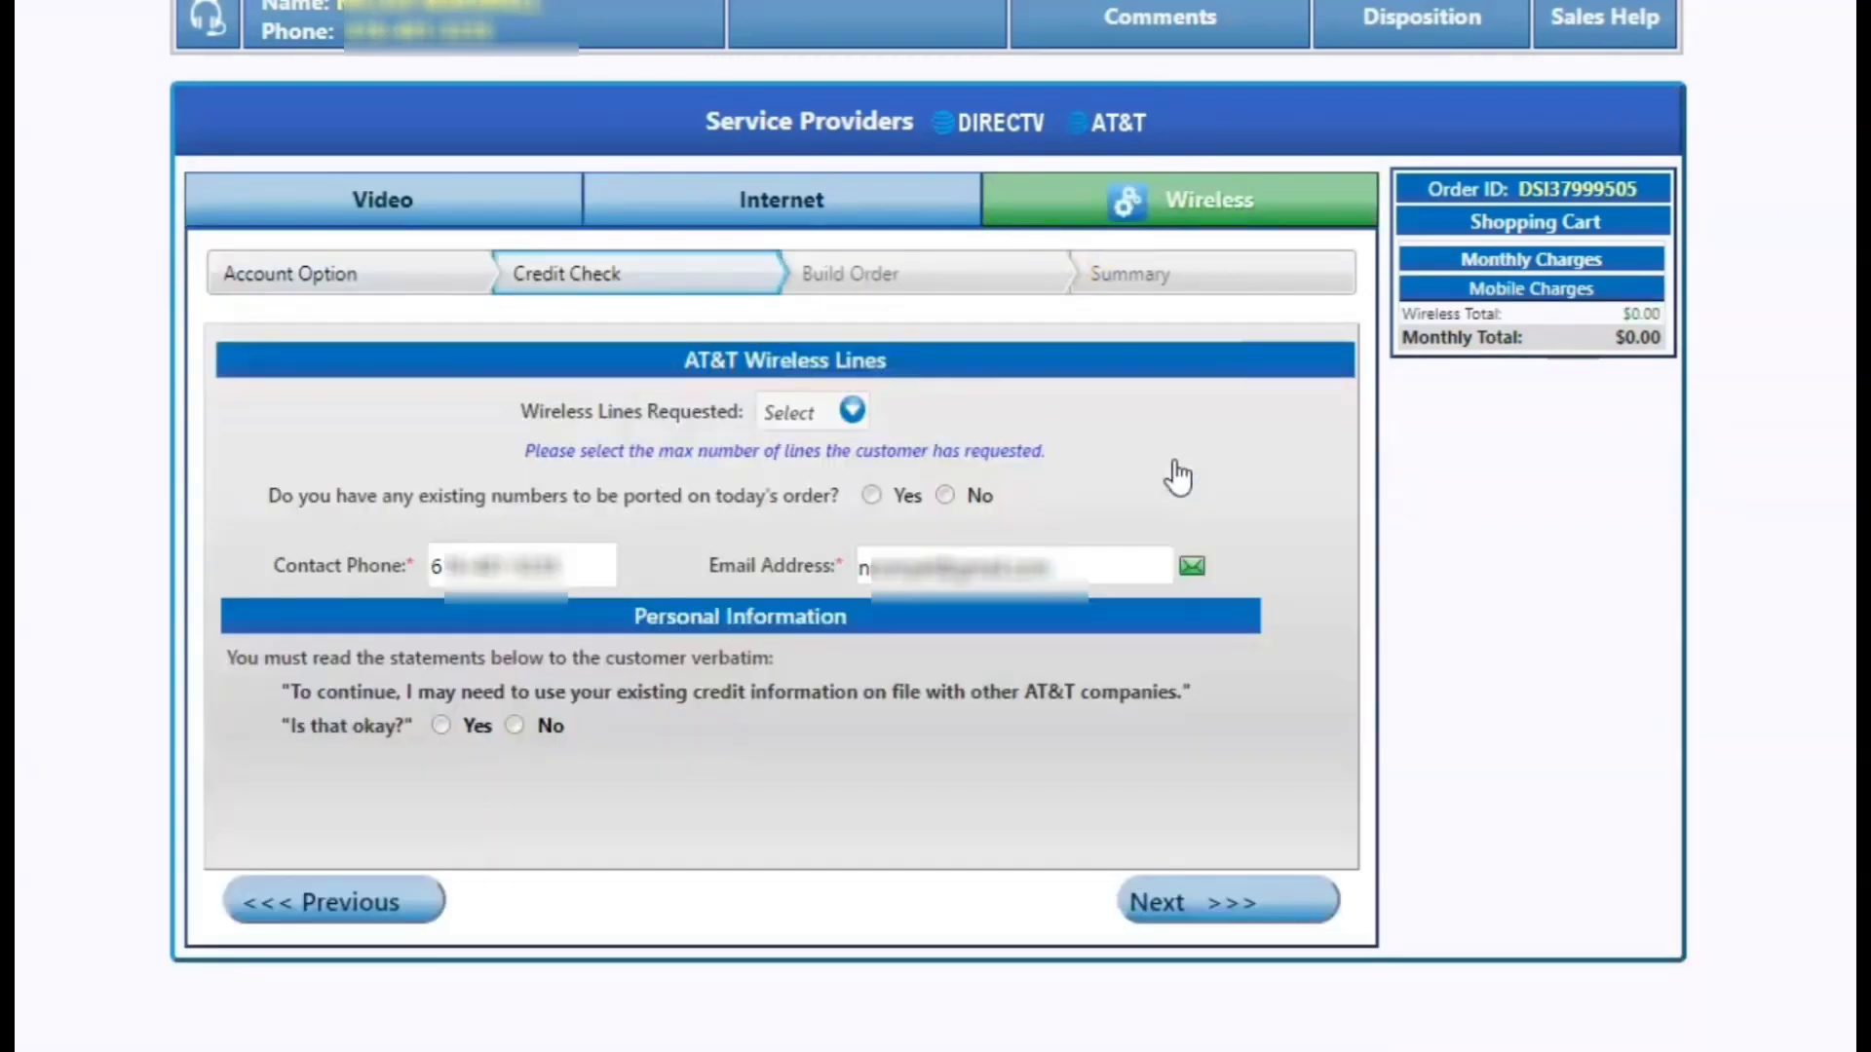
Step: Request 4 wireless lines, mark numbers as ported, and consent to using existing credit info
{"action": "left_click", "coordinate": [851, 414]}
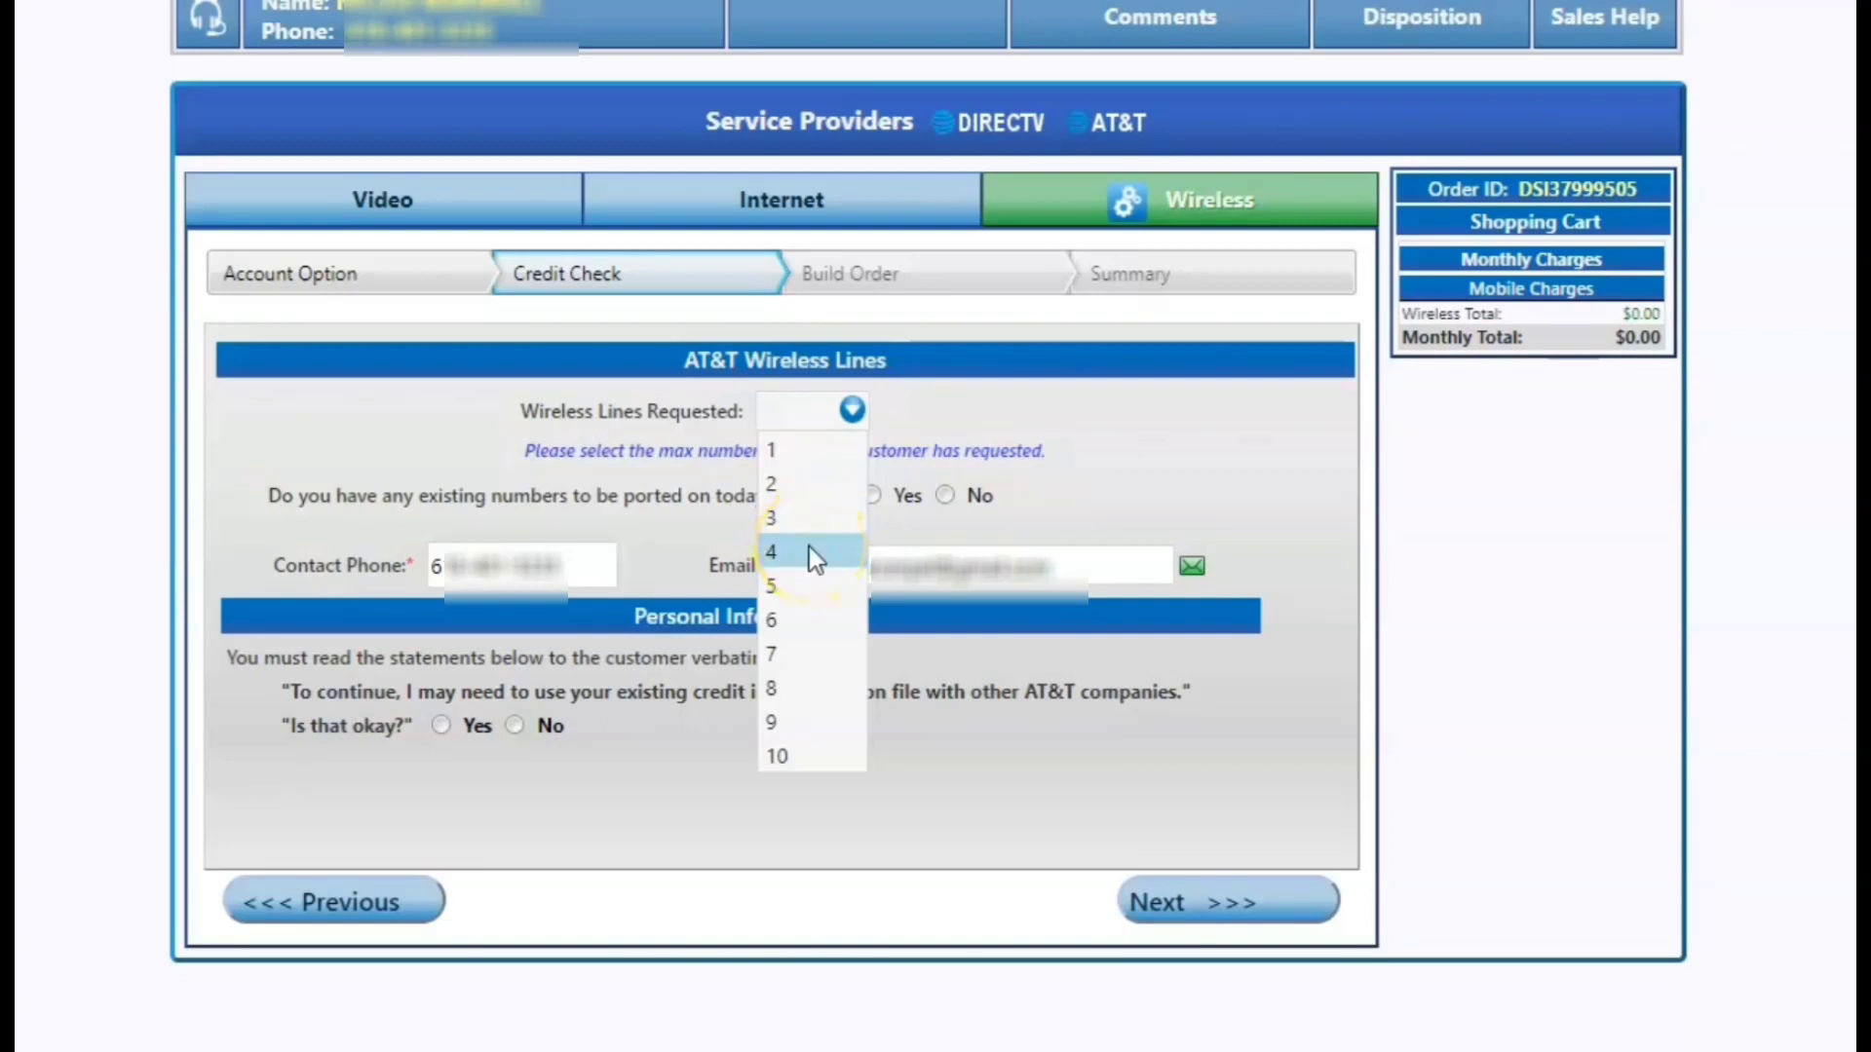
{"action": "left_click", "coordinate": [809, 551]}
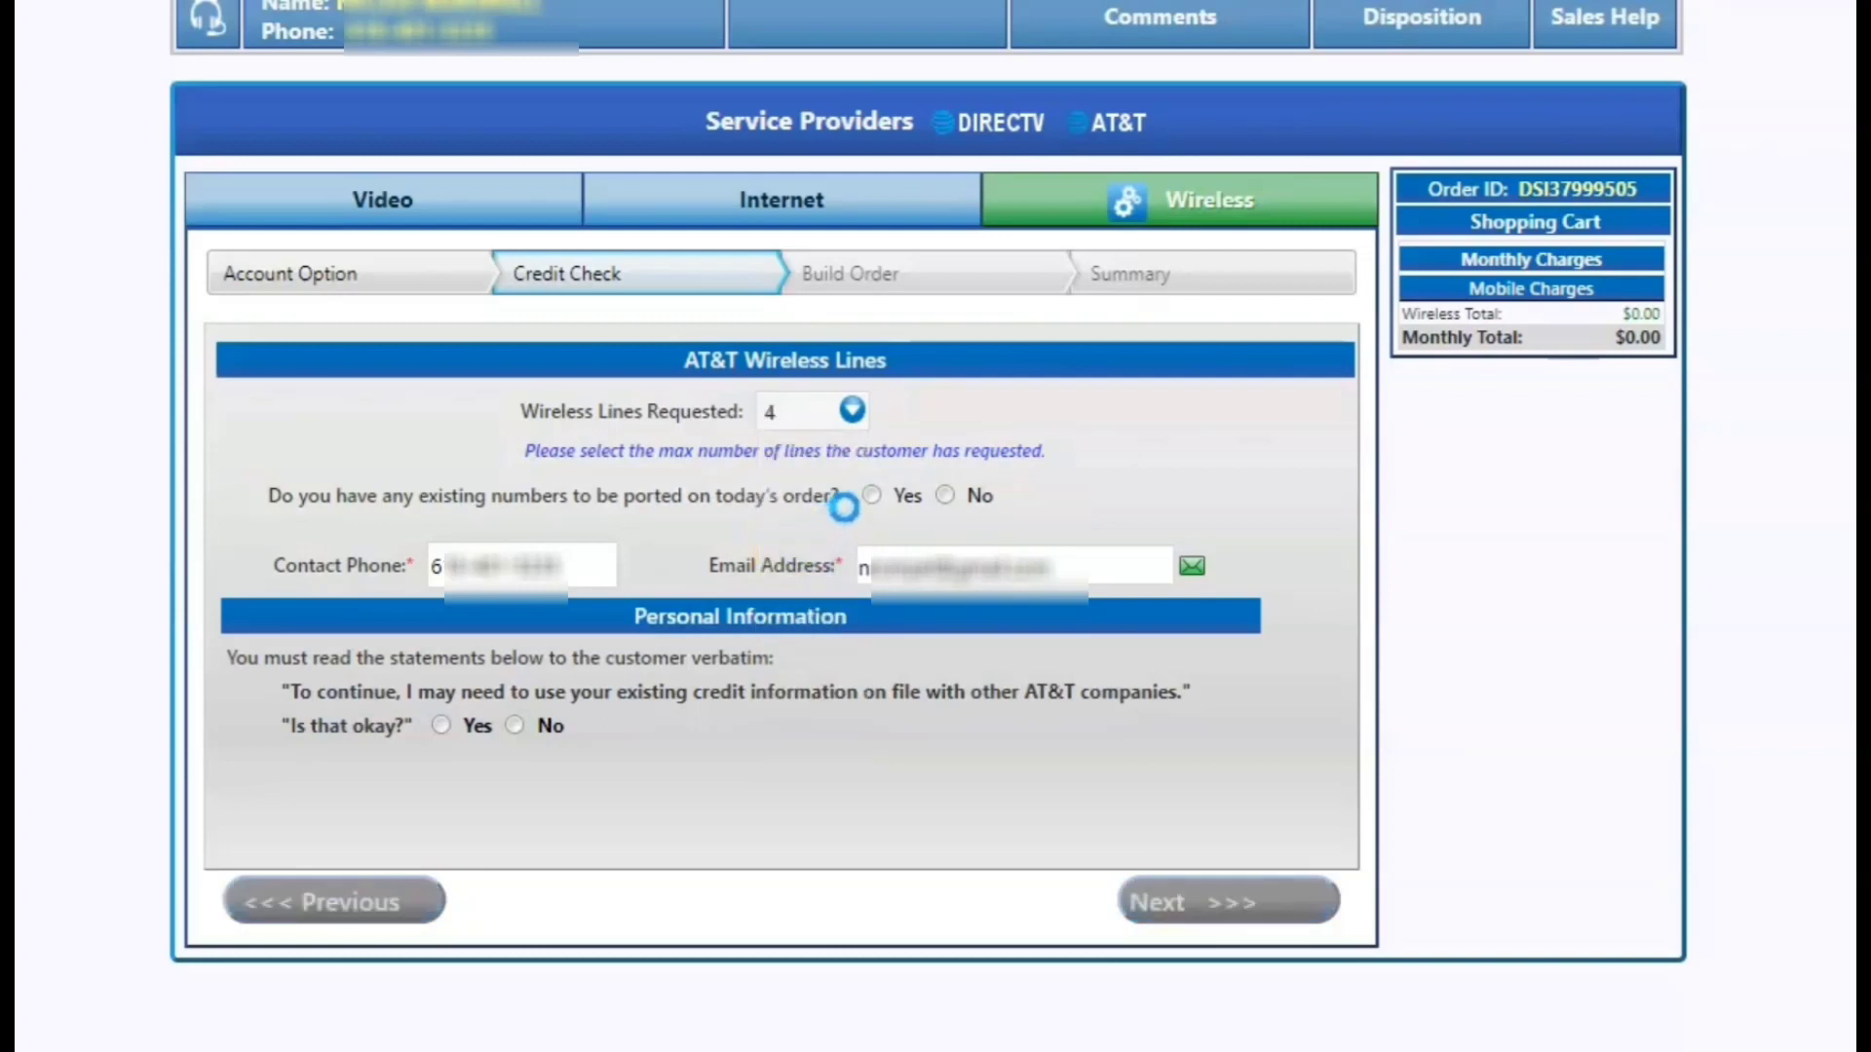
{"action": "left_click", "coordinate": [873, 499]}
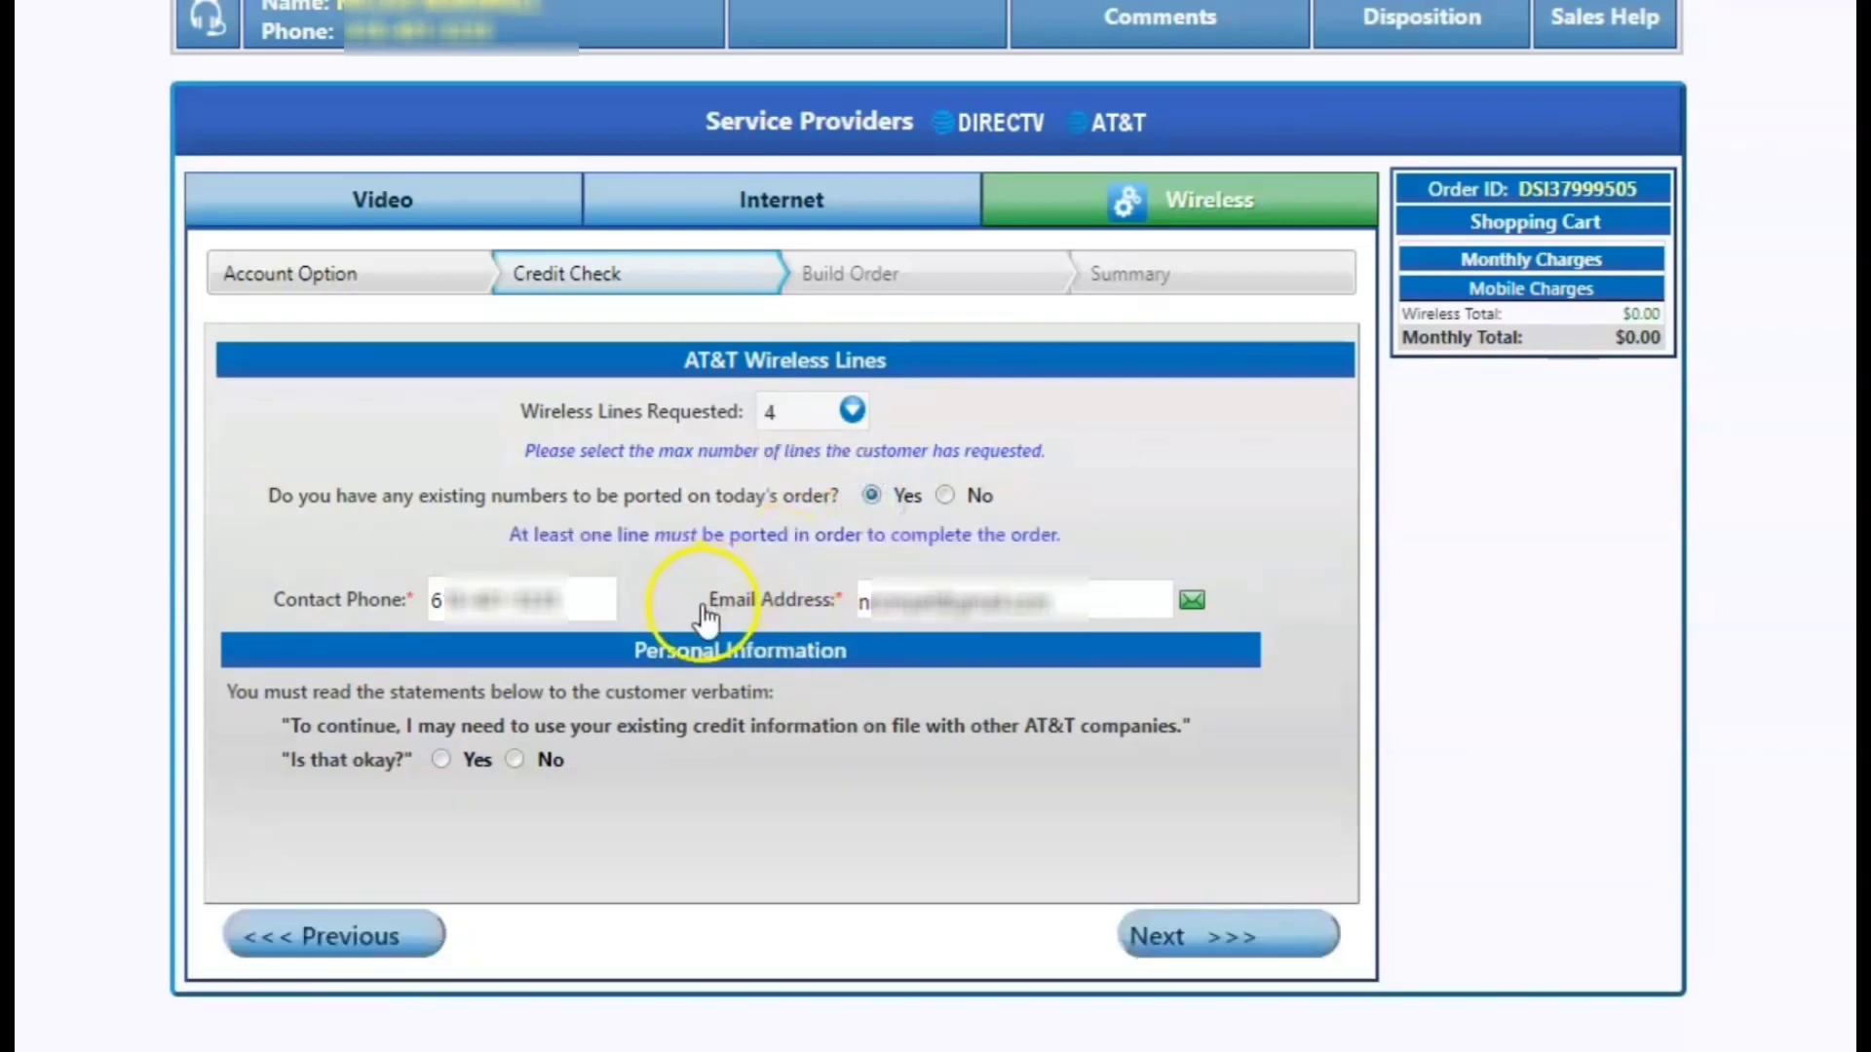
{"action": "left_click", "coordinate": [444, 759]}
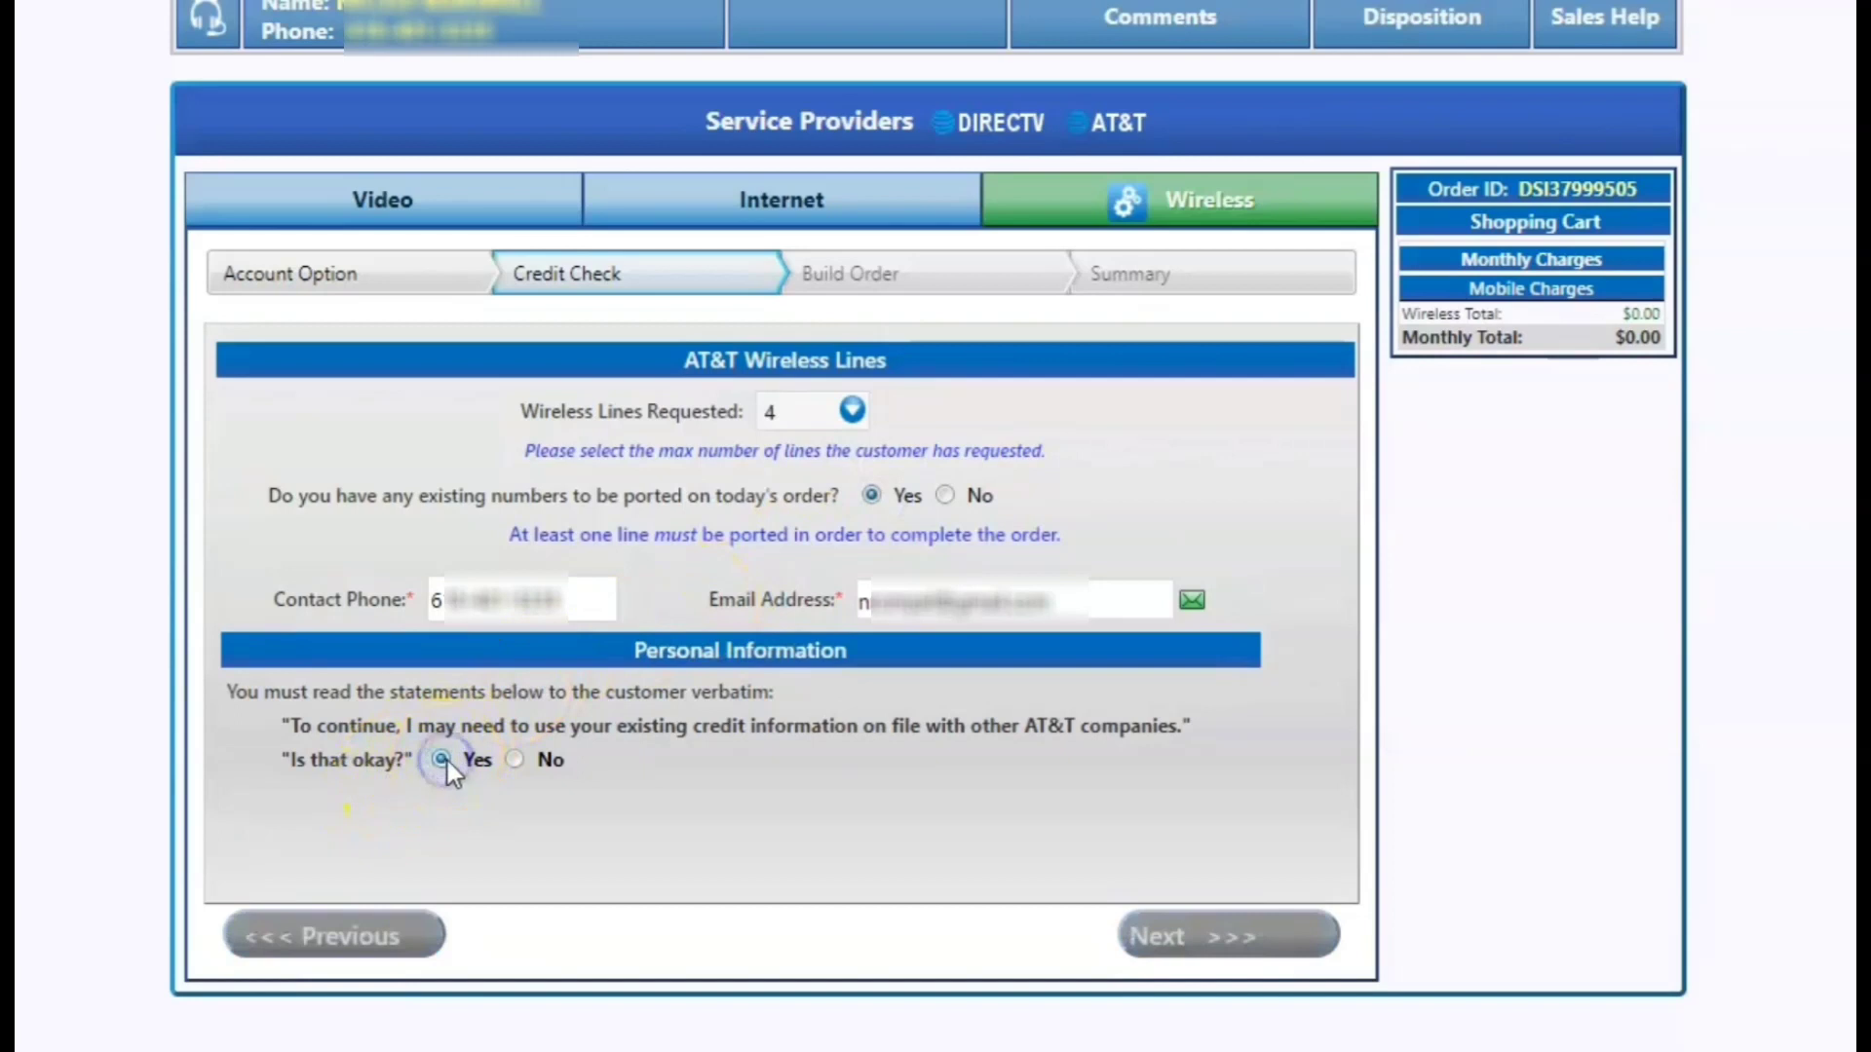
{"action": "scroll", "coordinate": [826, 746], "scroll_direction": "down", "scroll_amount": 2}
Step: Enter and confirm the new wireless account passcode
{"action": "left_click", "coordinate": [819, 728]}
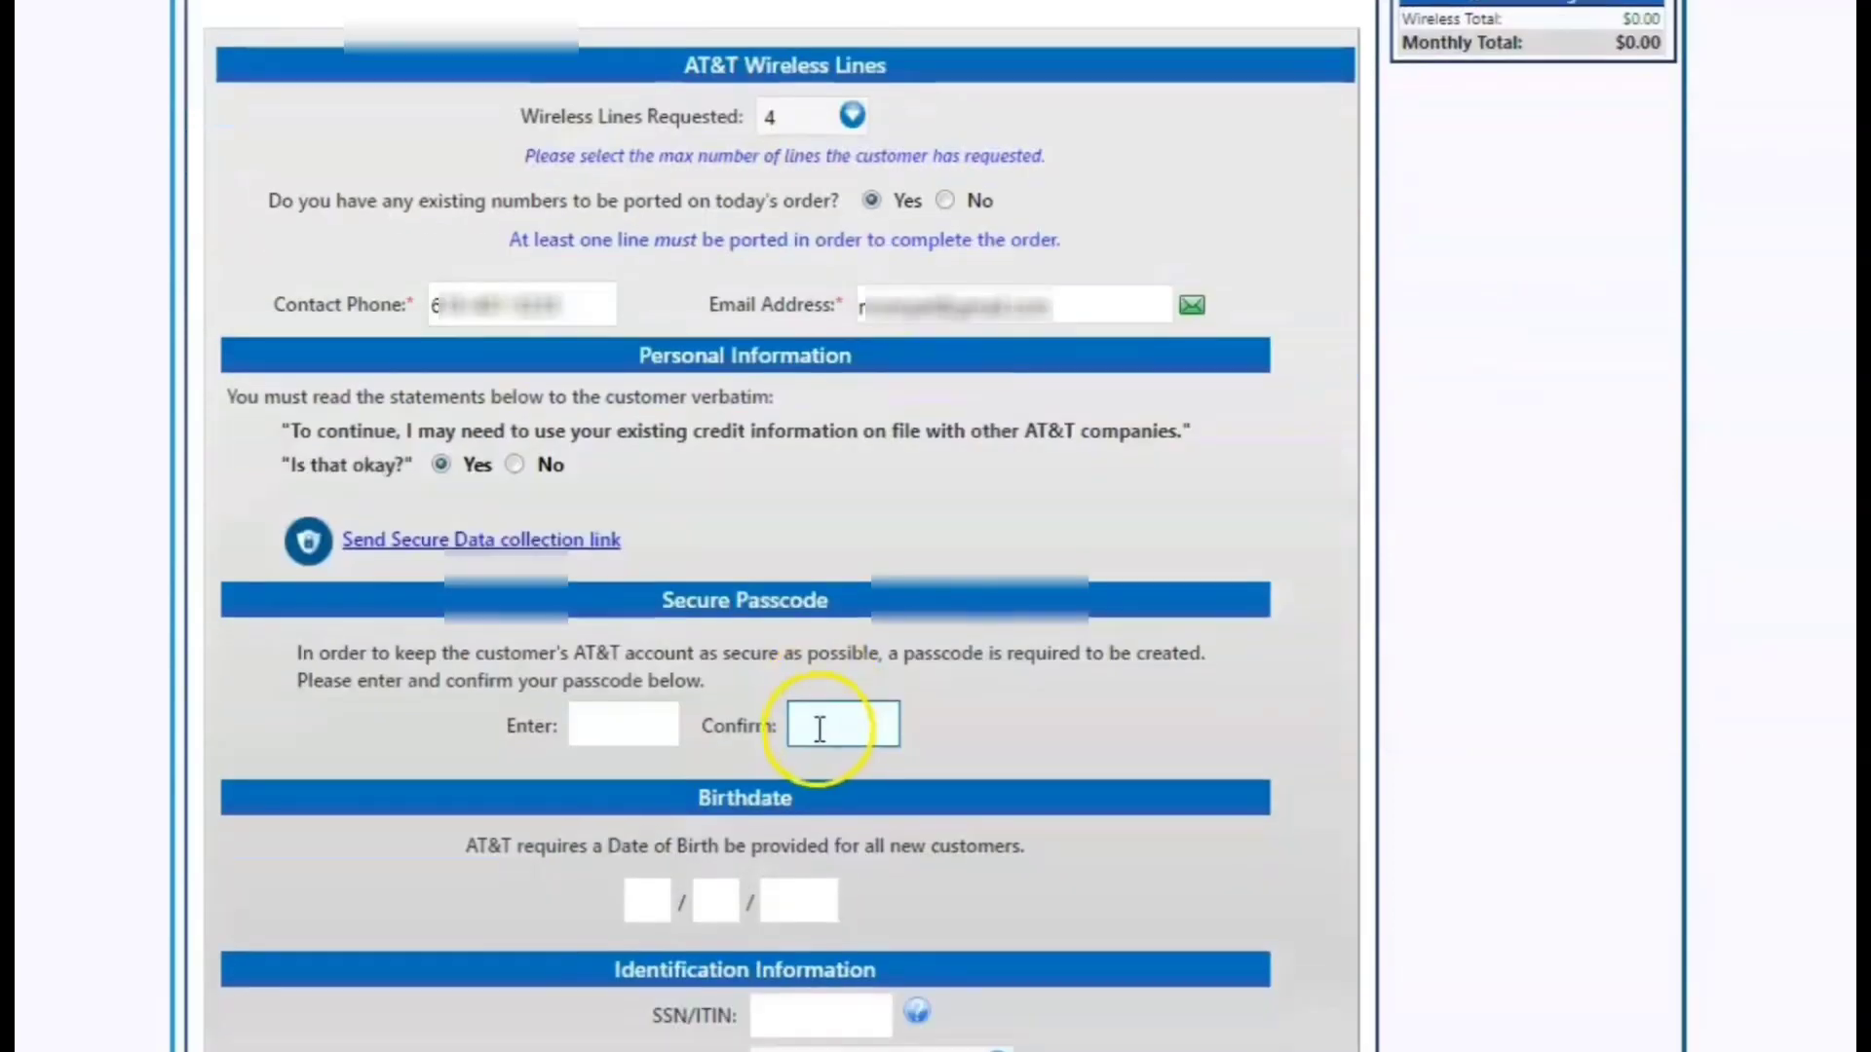
{"action": "left_click", "coordinate": [578, 722]}
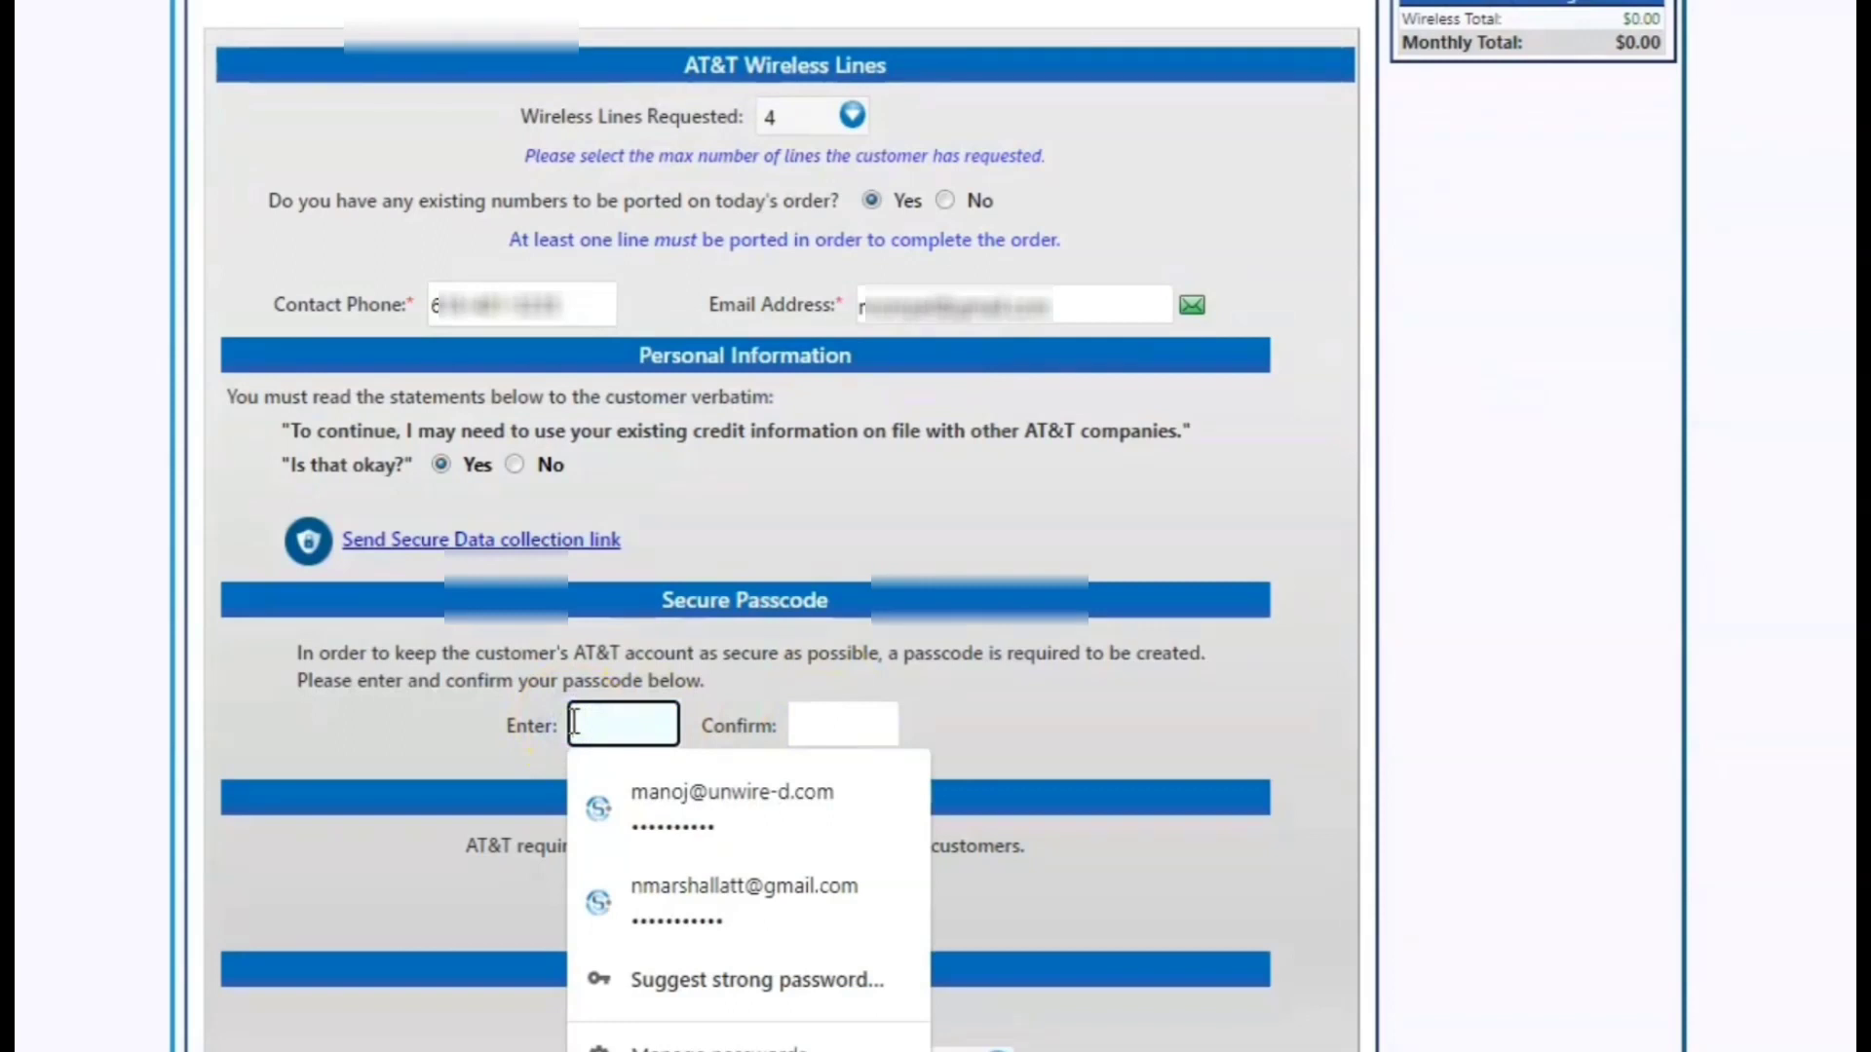
{"action": "left_click", "coordinate": [821, 722]}
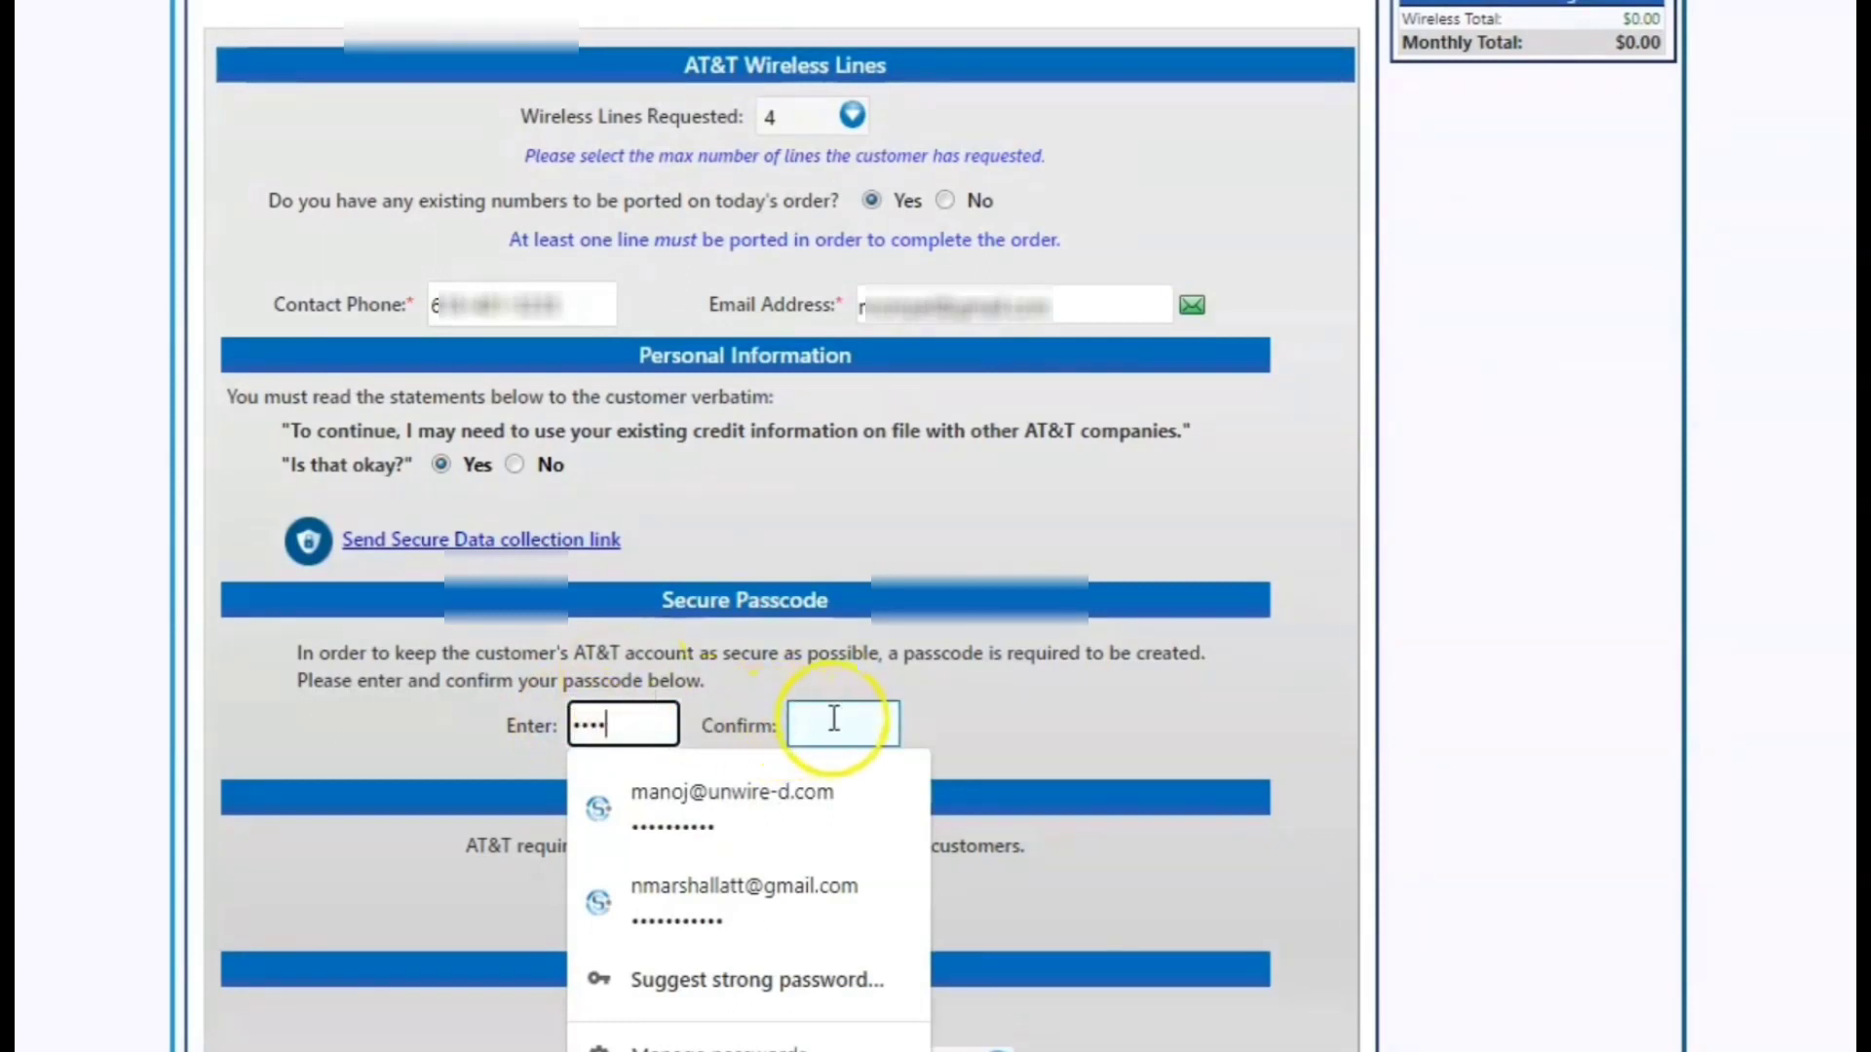
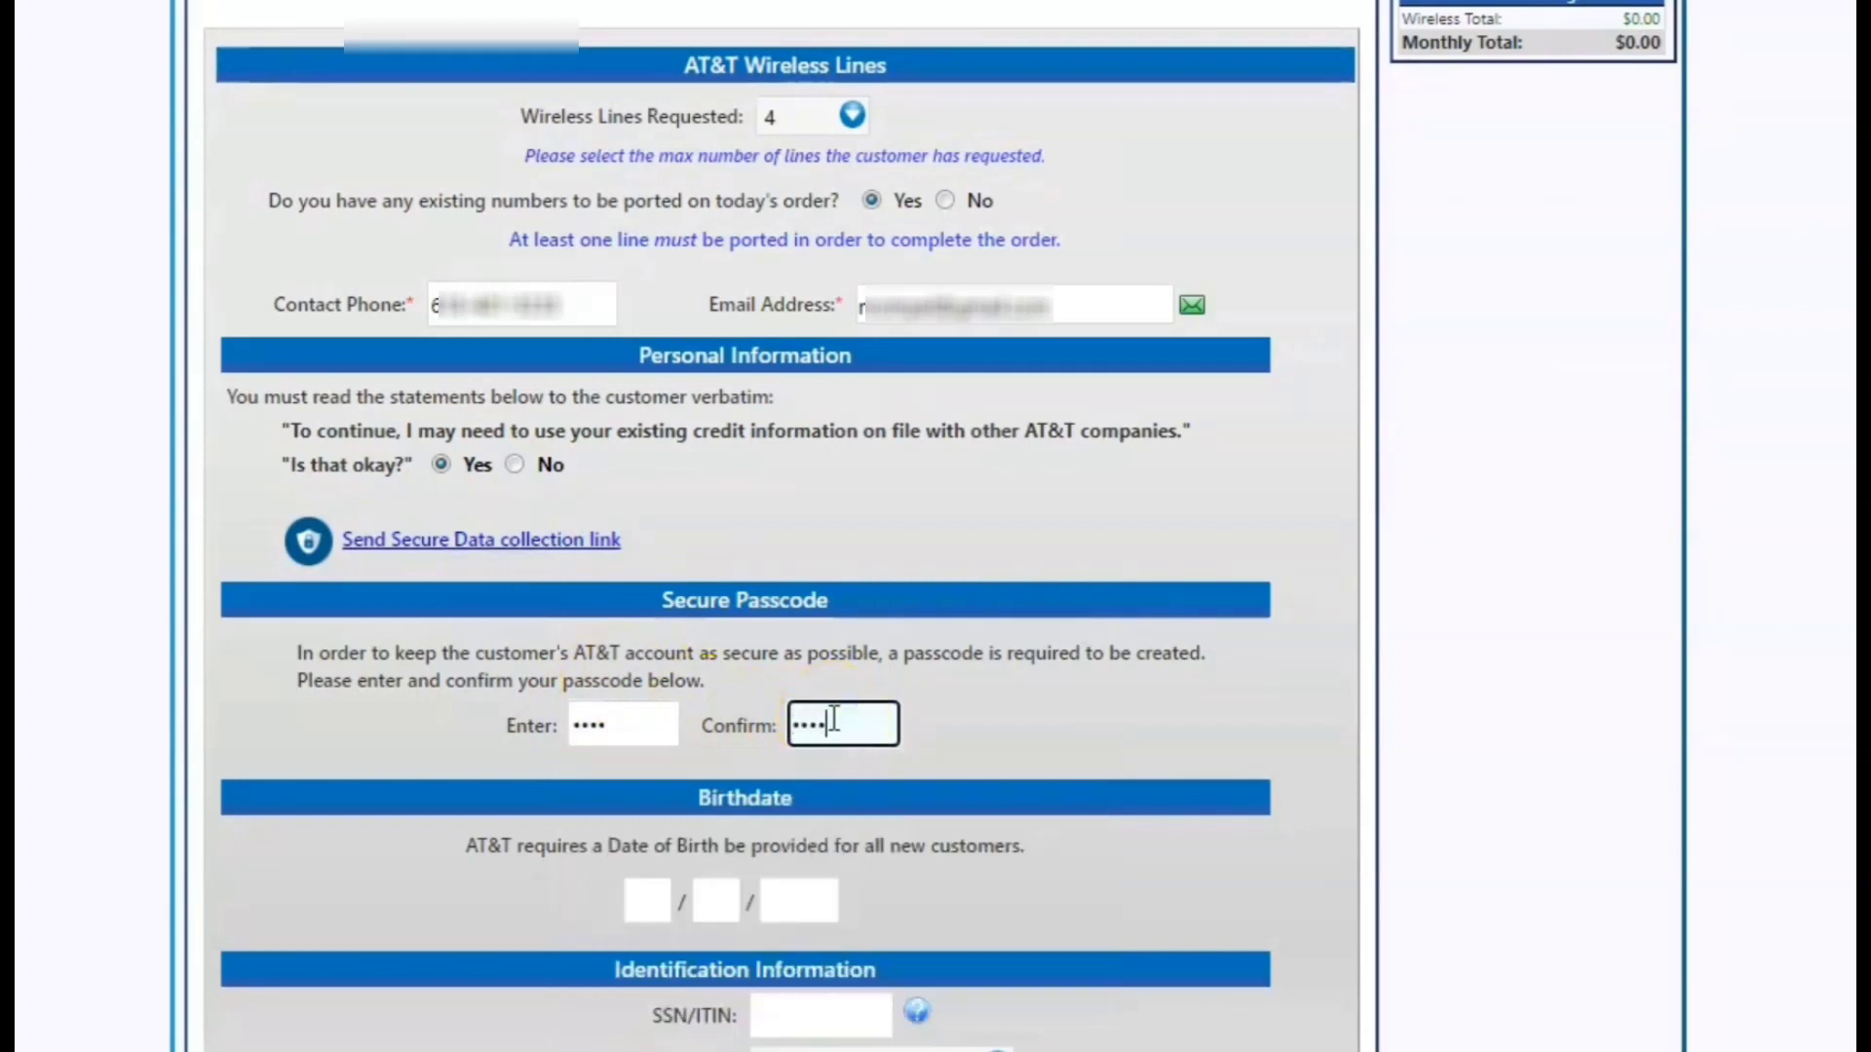
Step: Enter the customer's birthdate and SSN/ITIN, dismissing the autofill suggestions
{"action": "left_click", "coordinate": [648, 899]}
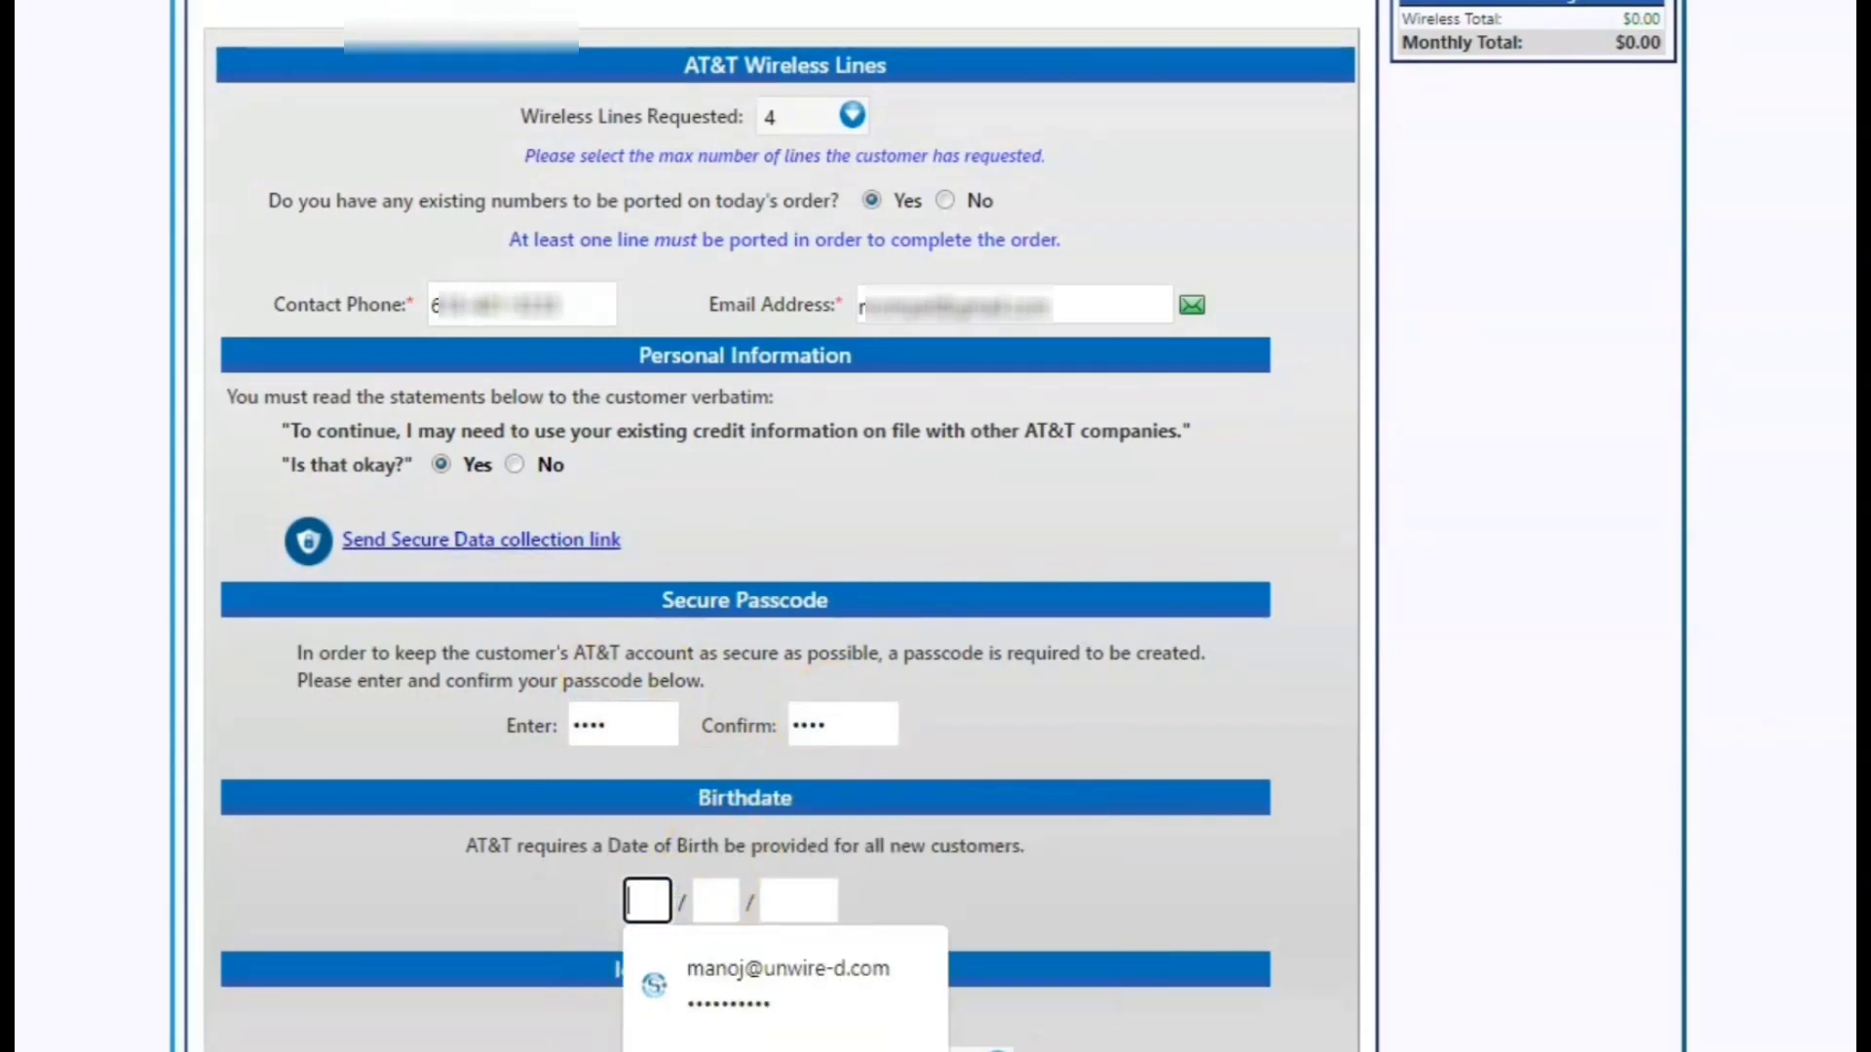
{"action": "type", "text": "010"}
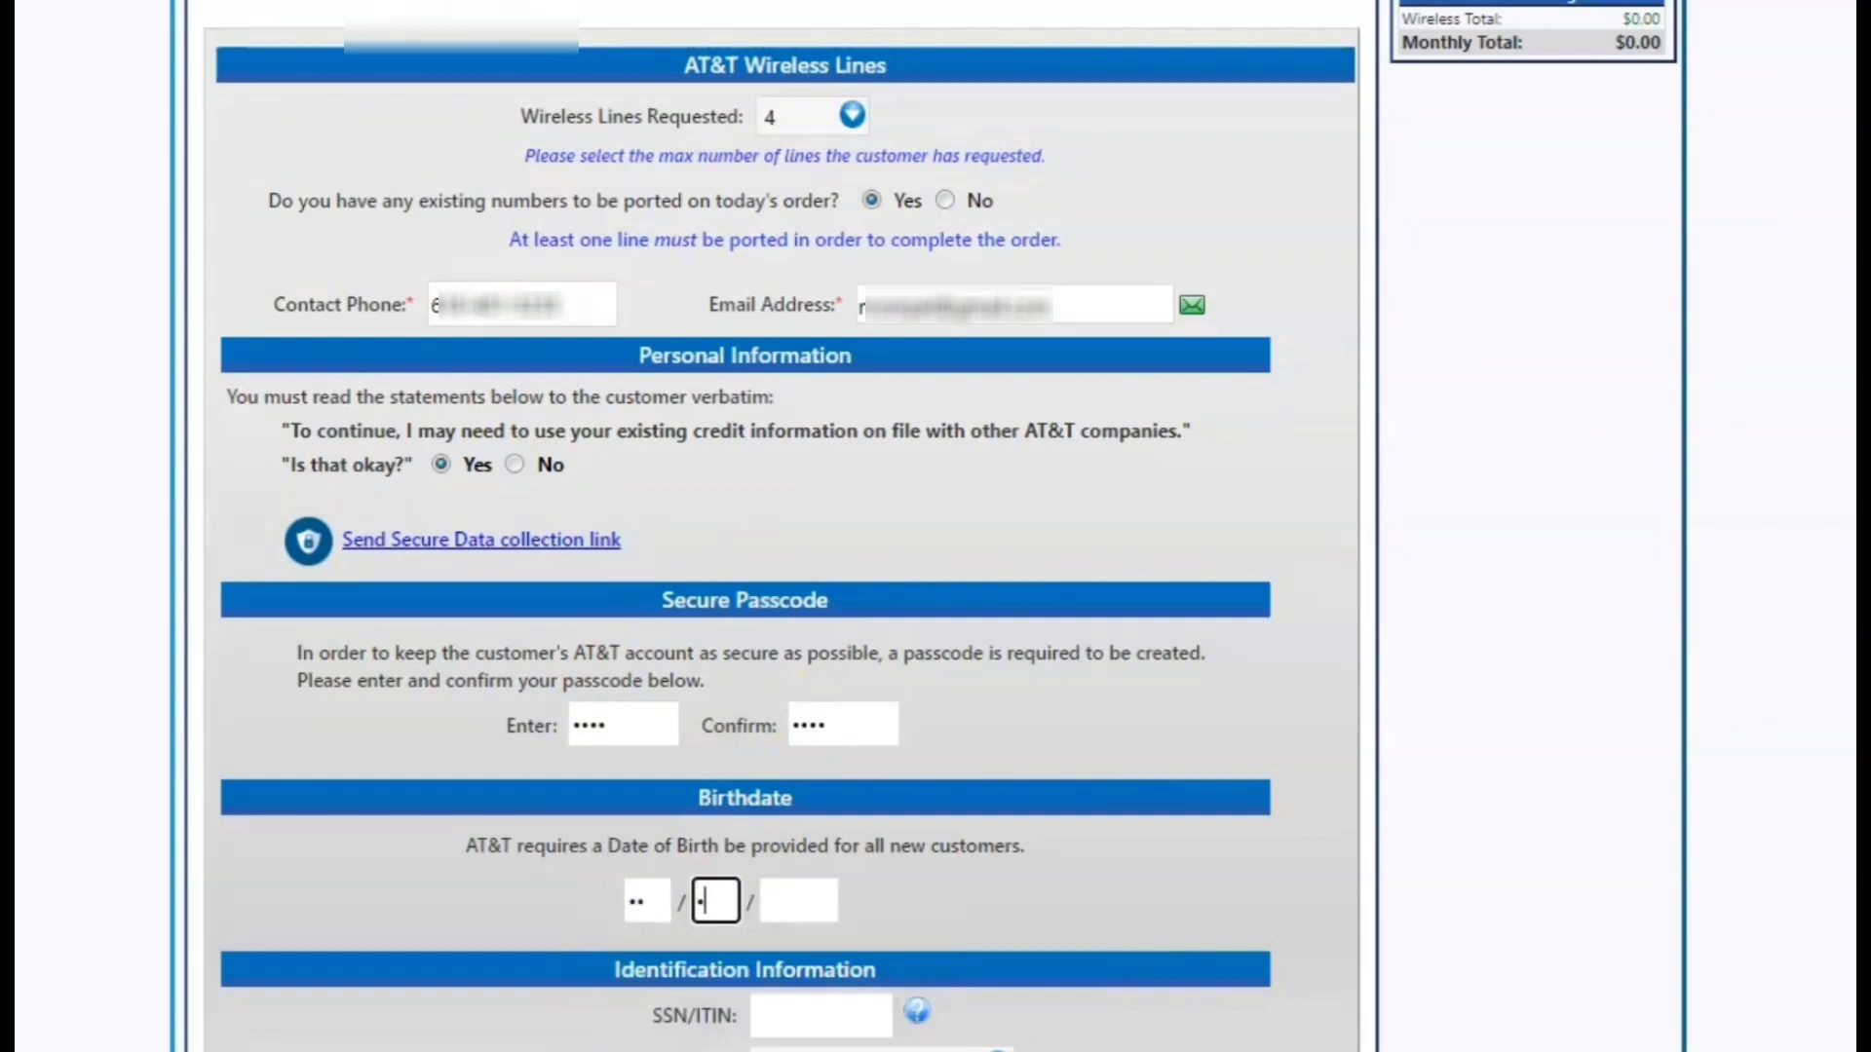
{"action": "type", "text": "11990"}
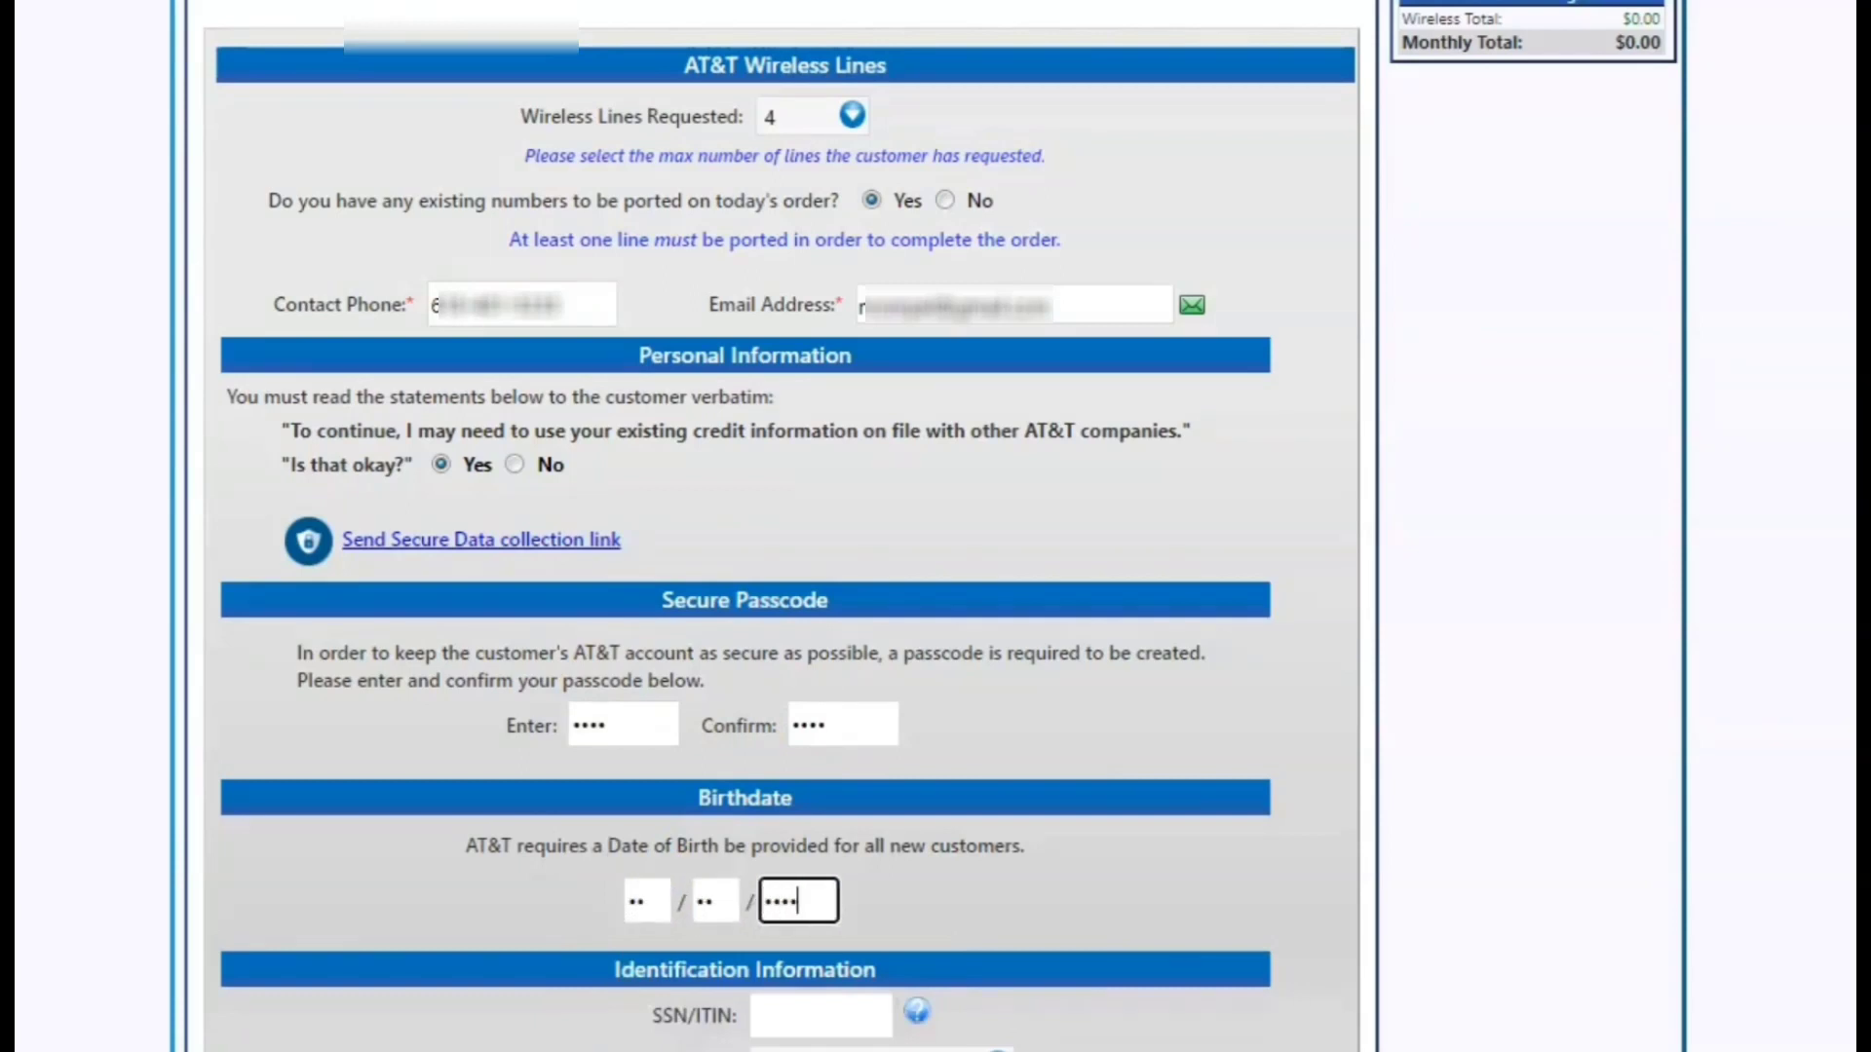
{"action": "left_click", "coordinate": [795, 1019]}
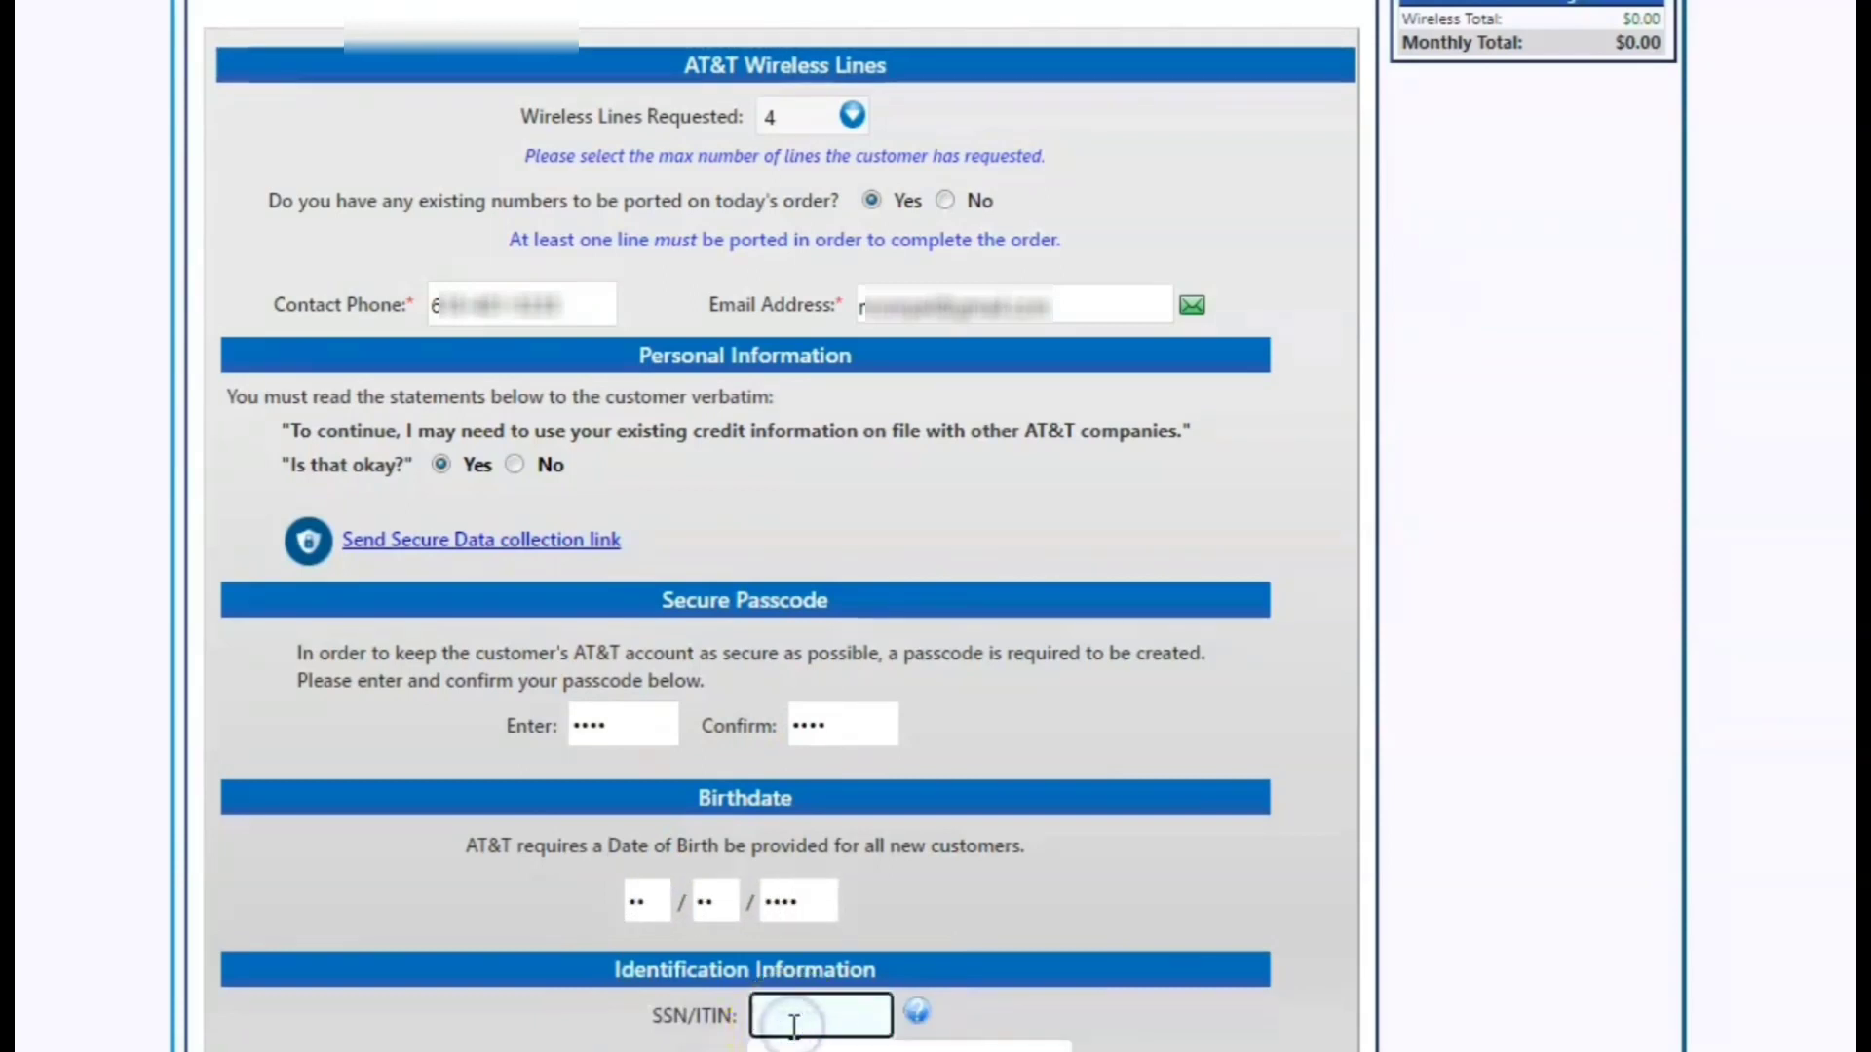
{"action": "type", "text": "12"}
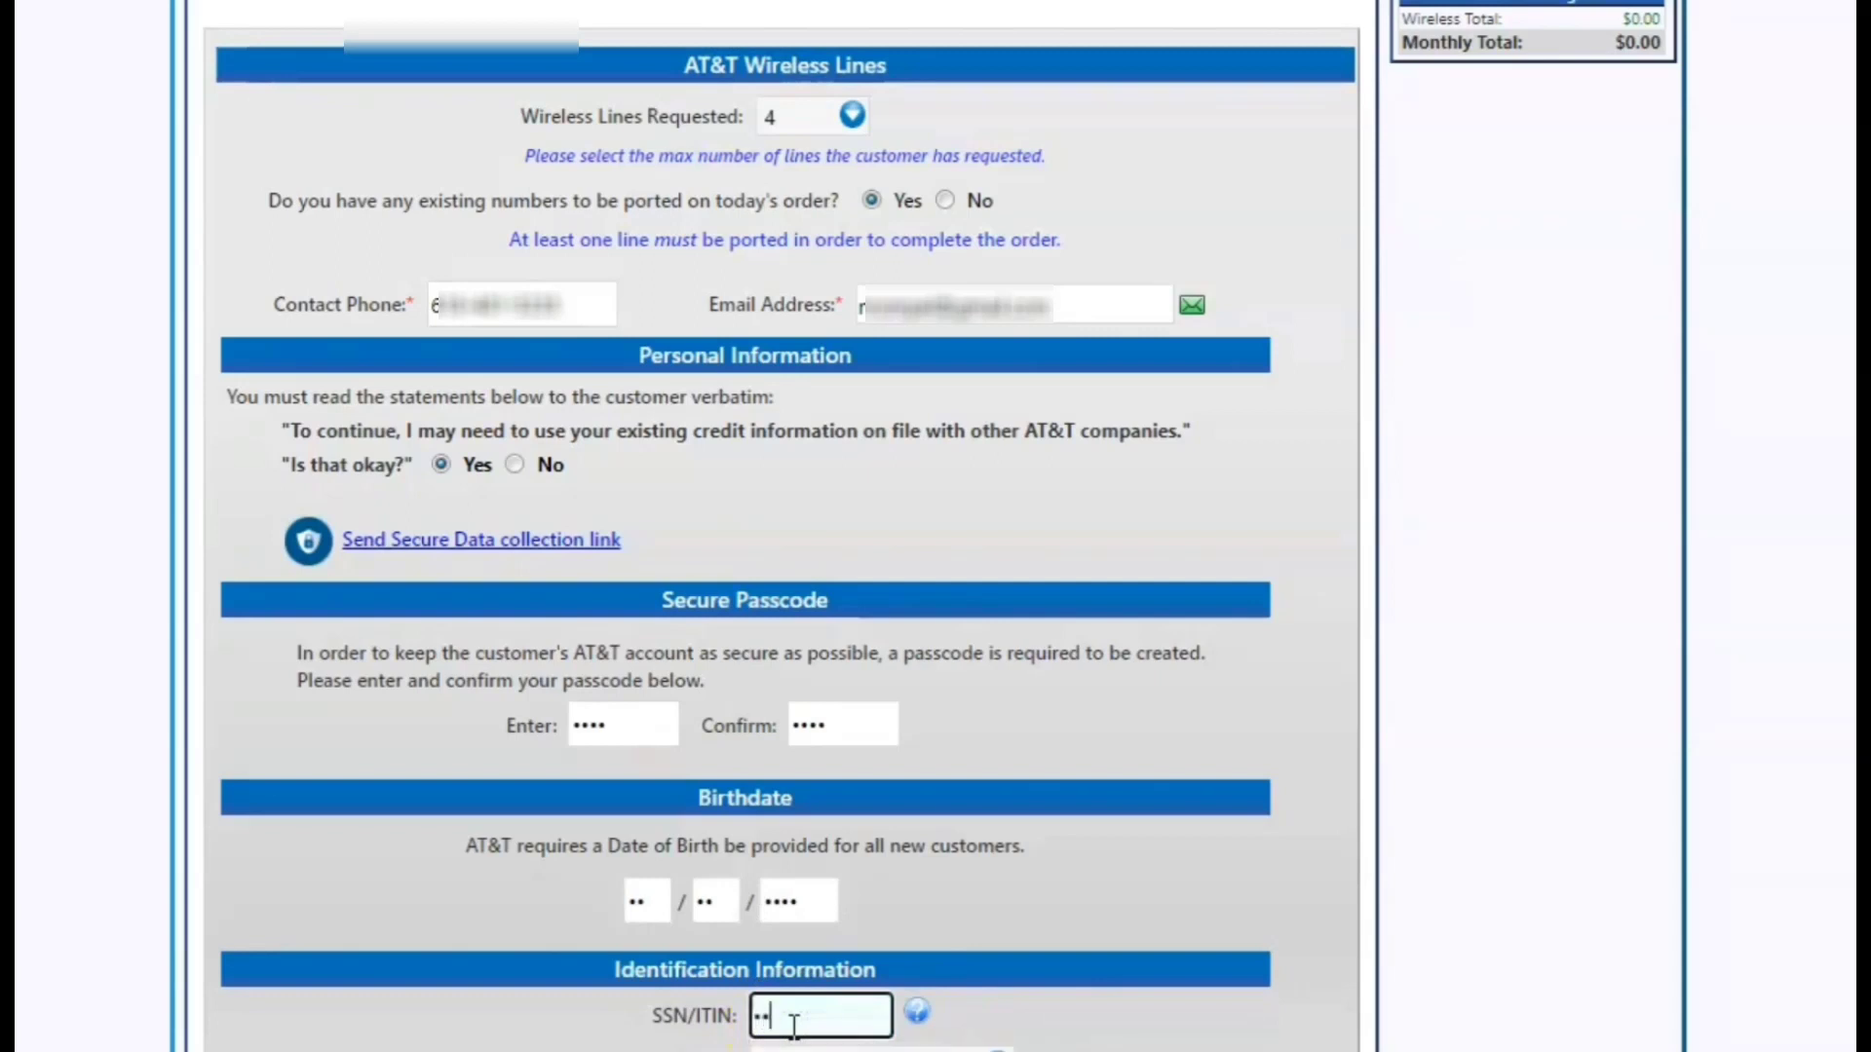
{"action": "type", "text": "3"}
{"action": "type", "text": "456789"}
{"action": "left_click", "coordinate": [794, 1030]}
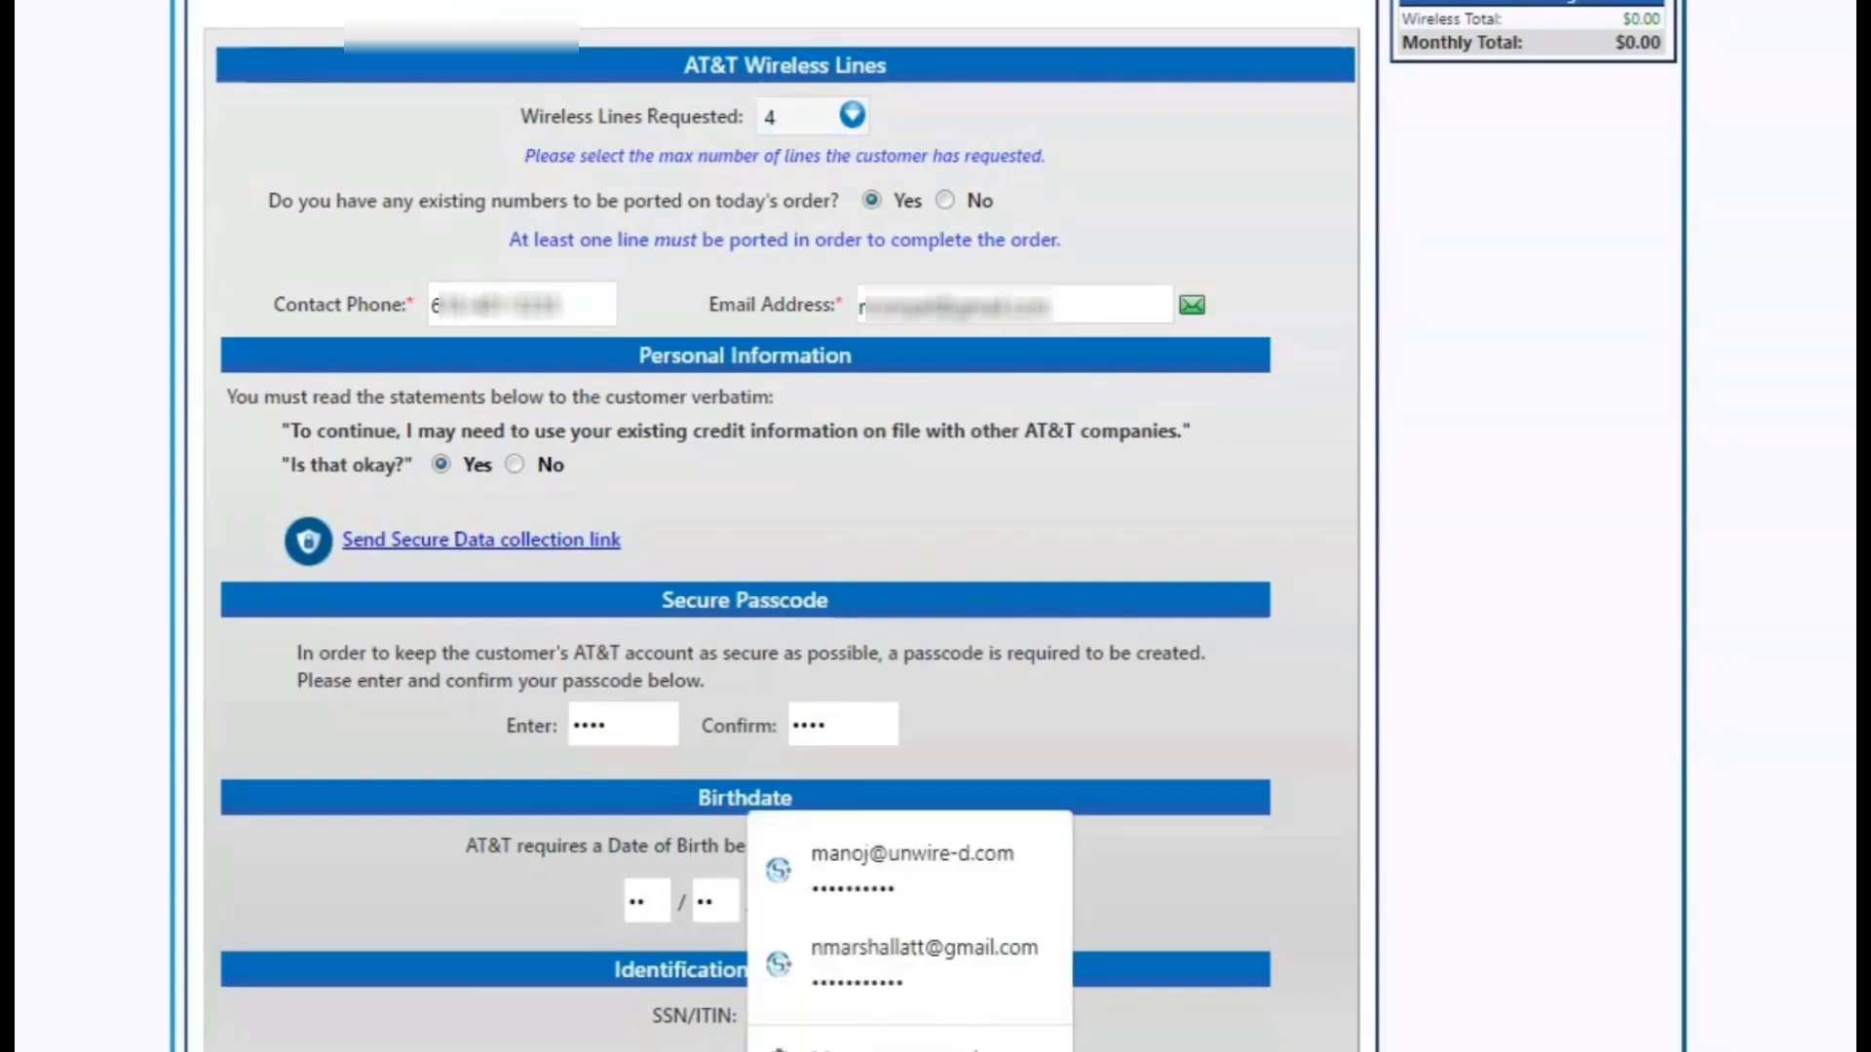
{"action": "key", "text": "Escape"}
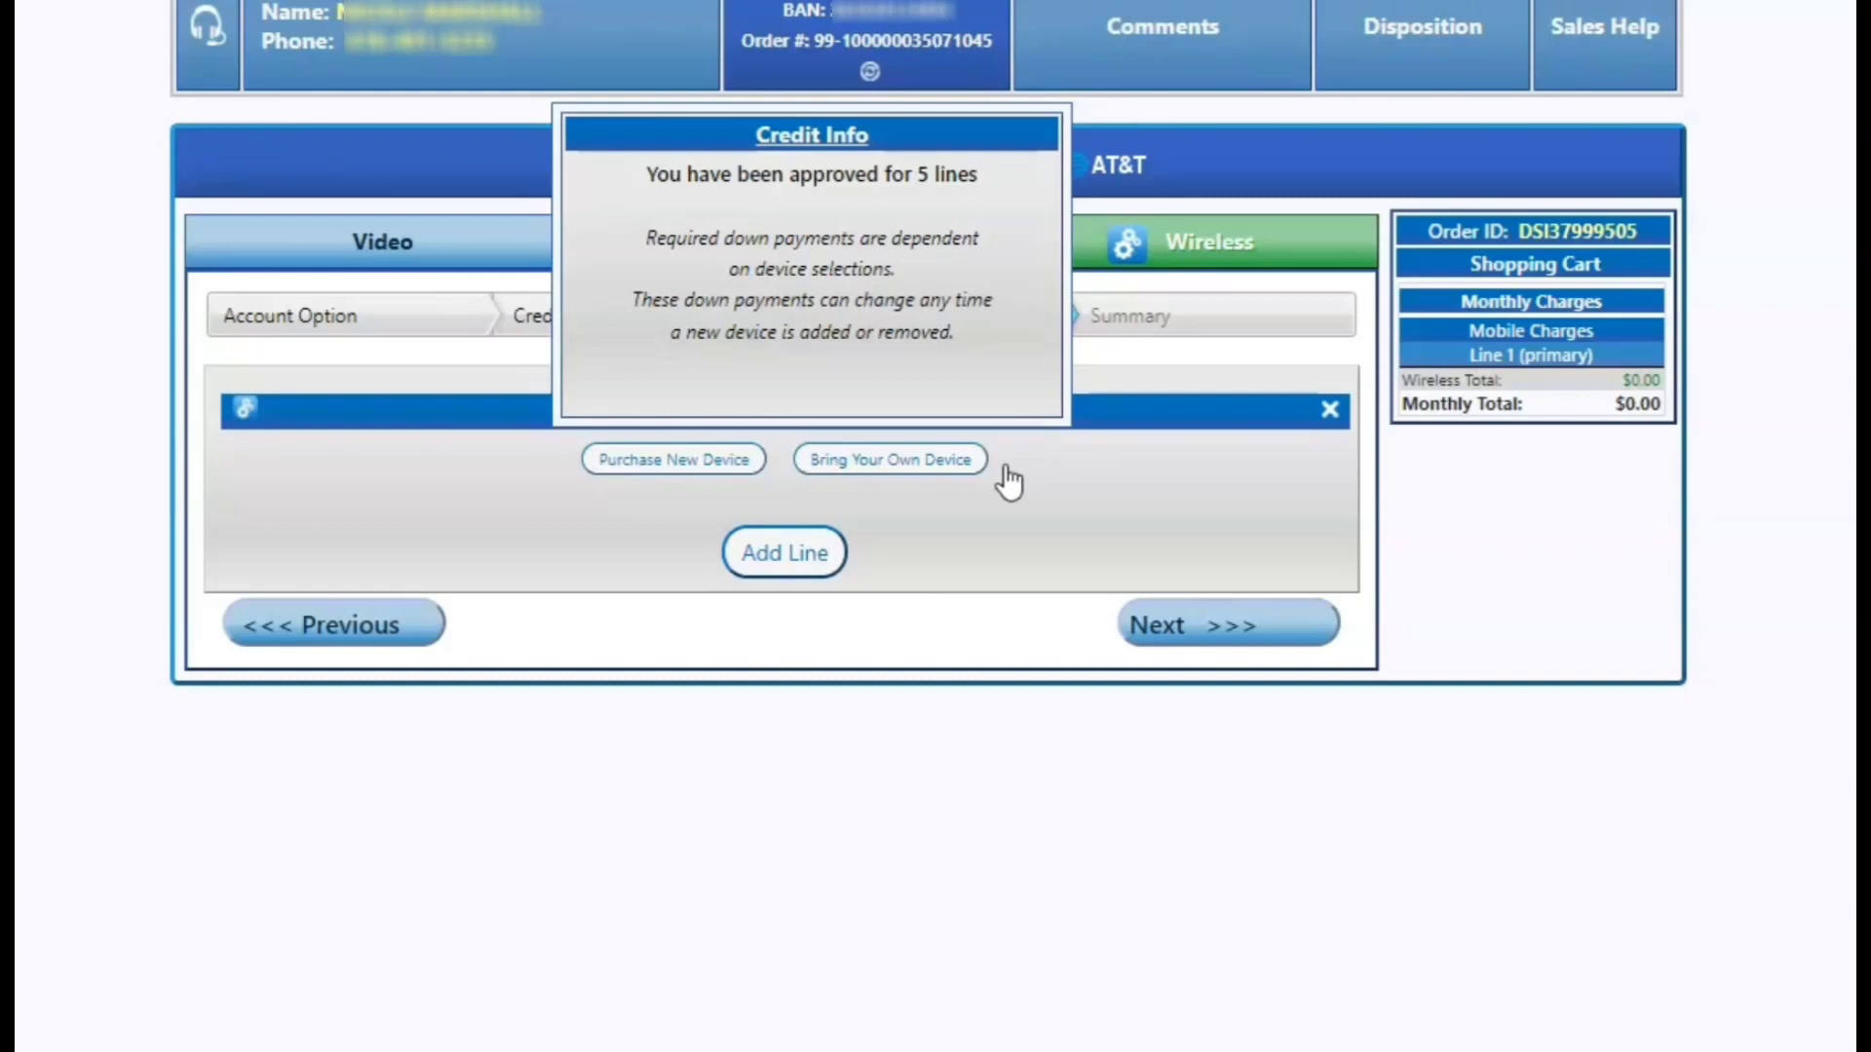
Step: Set Line 1 to purchase a new device instead of bringing its own
{"action": "left_click", "coordinate": [965, 480]}
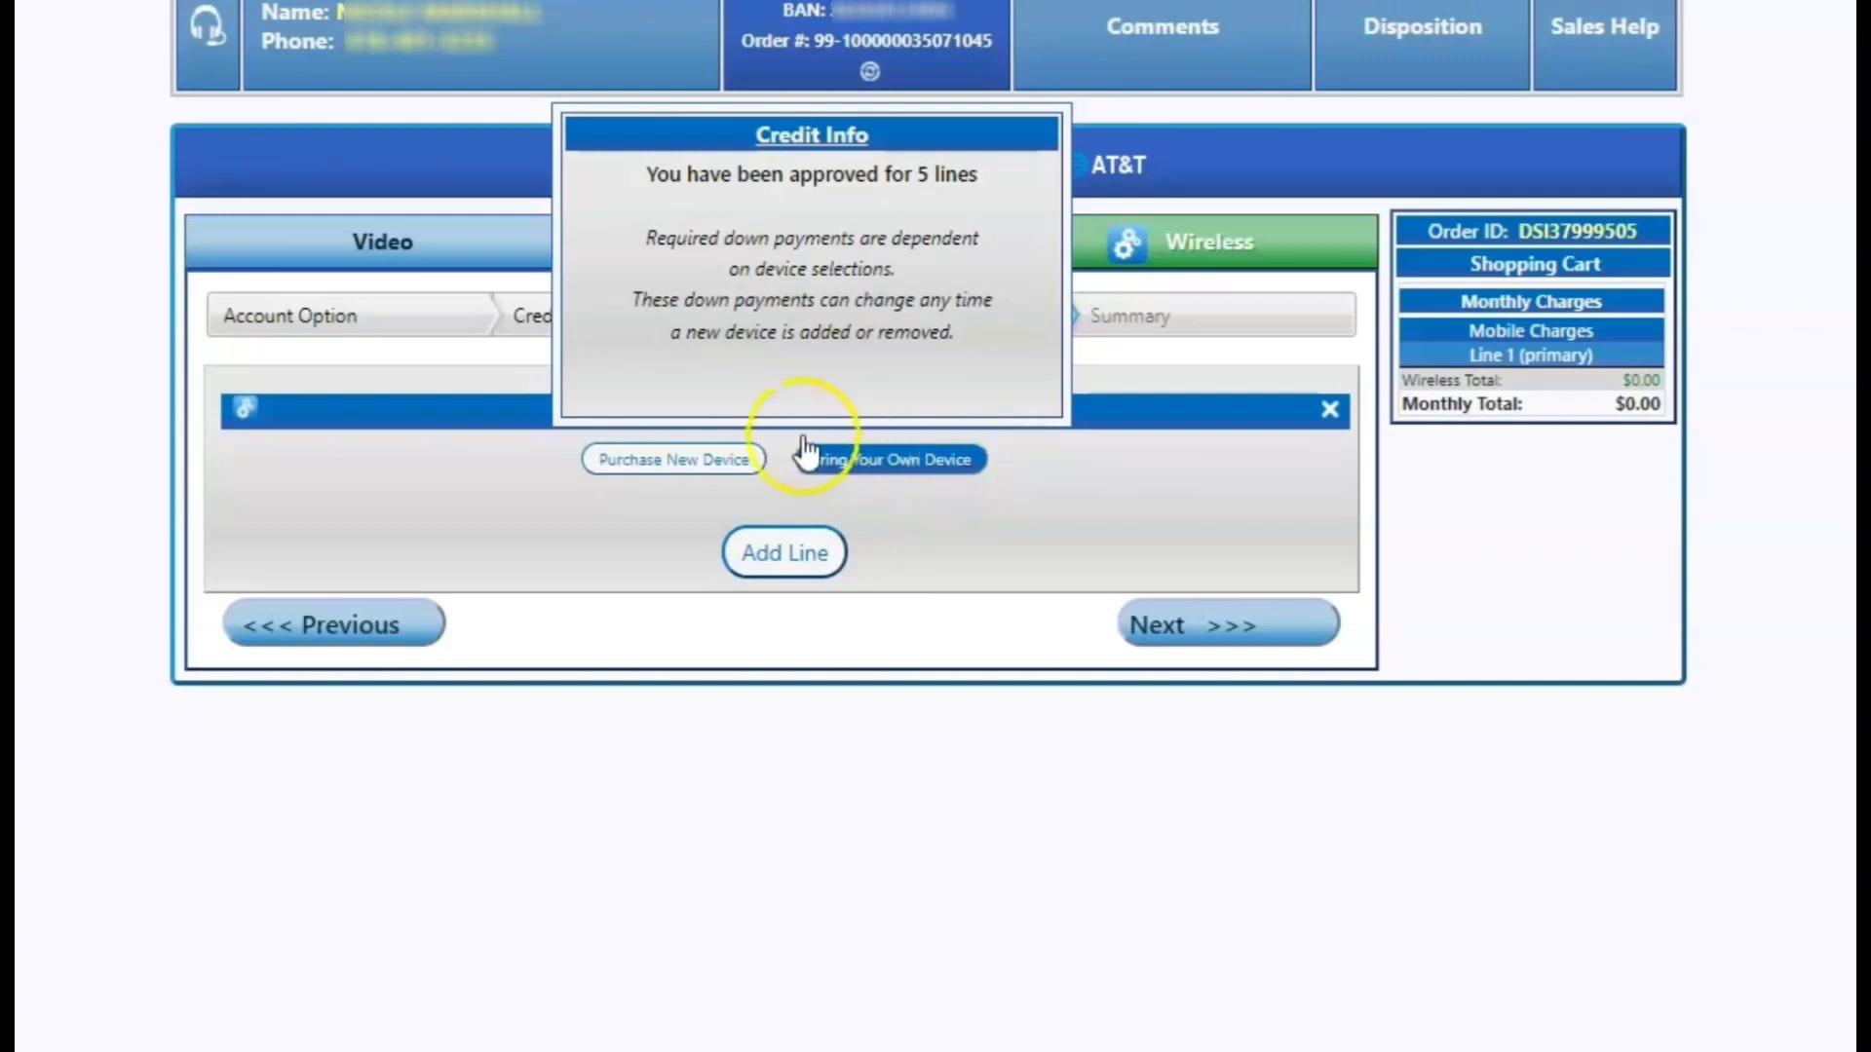
{"action": "left_click", "coordinate": [615, 474]}
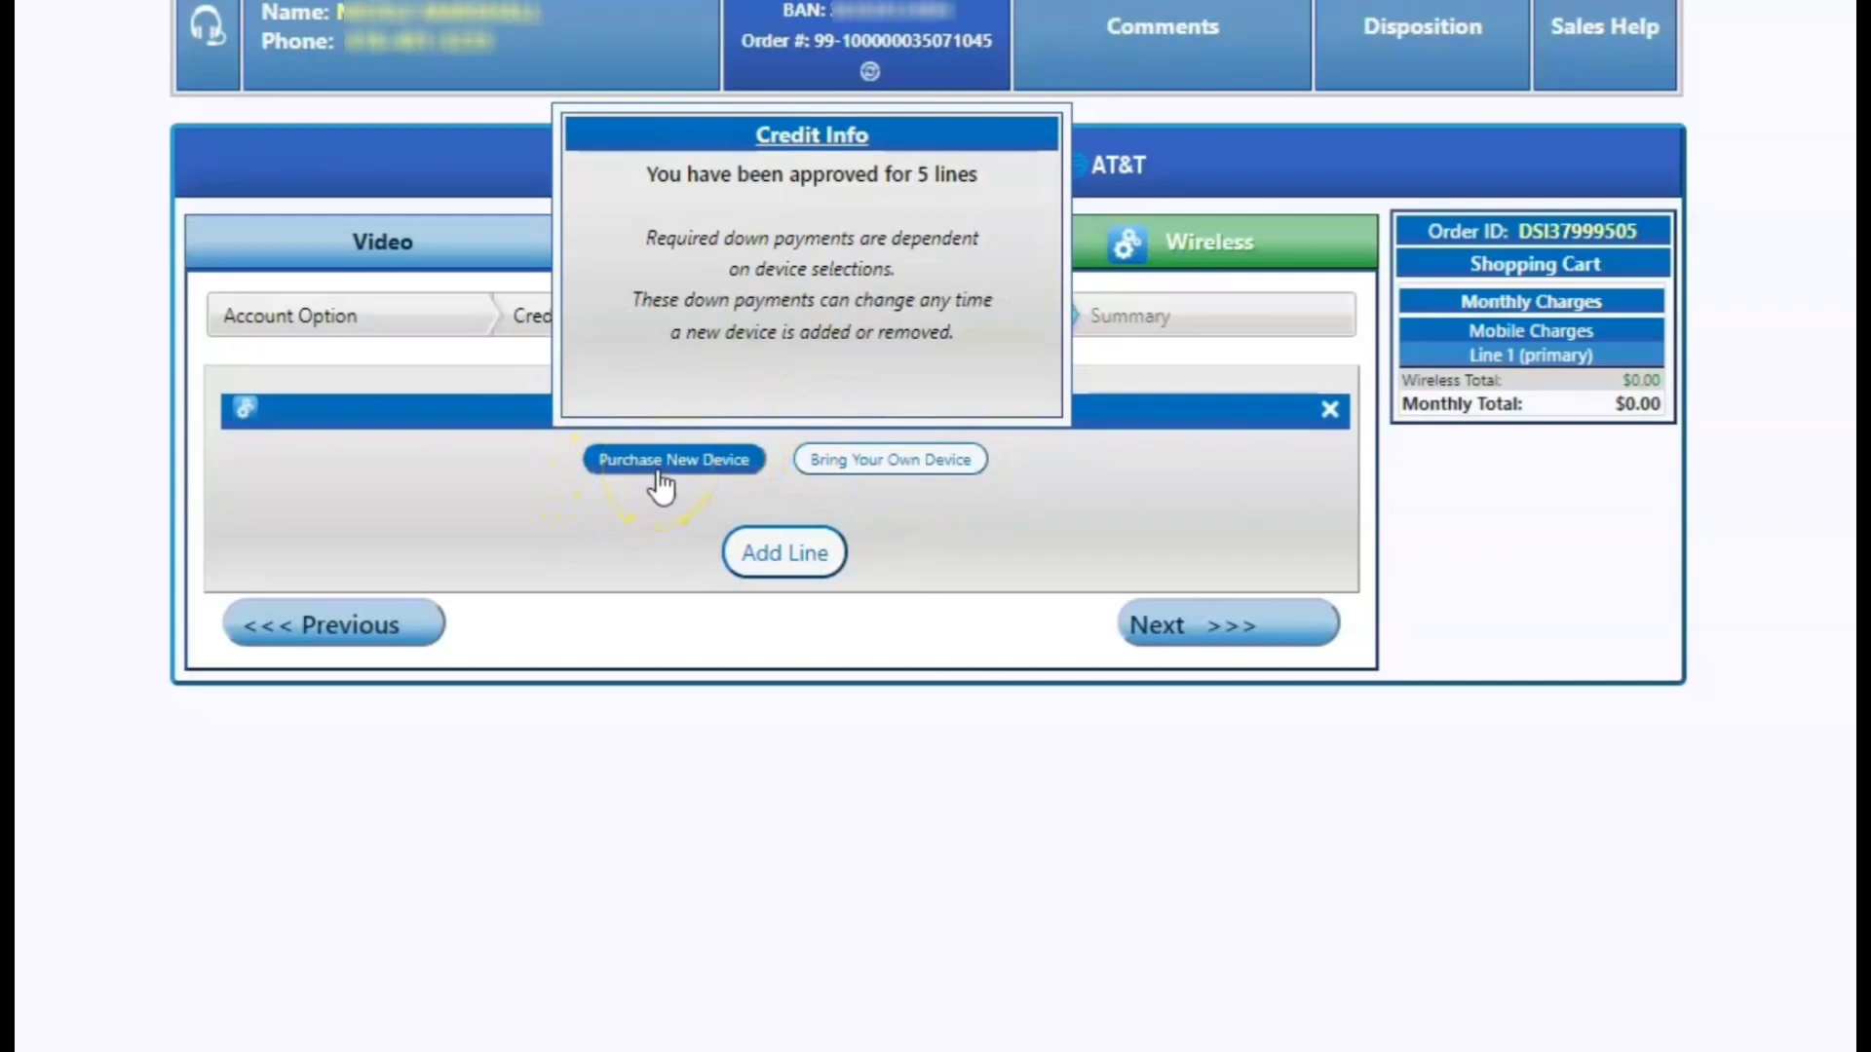
{"action": "left_click", "coordinate": [661, 482]}
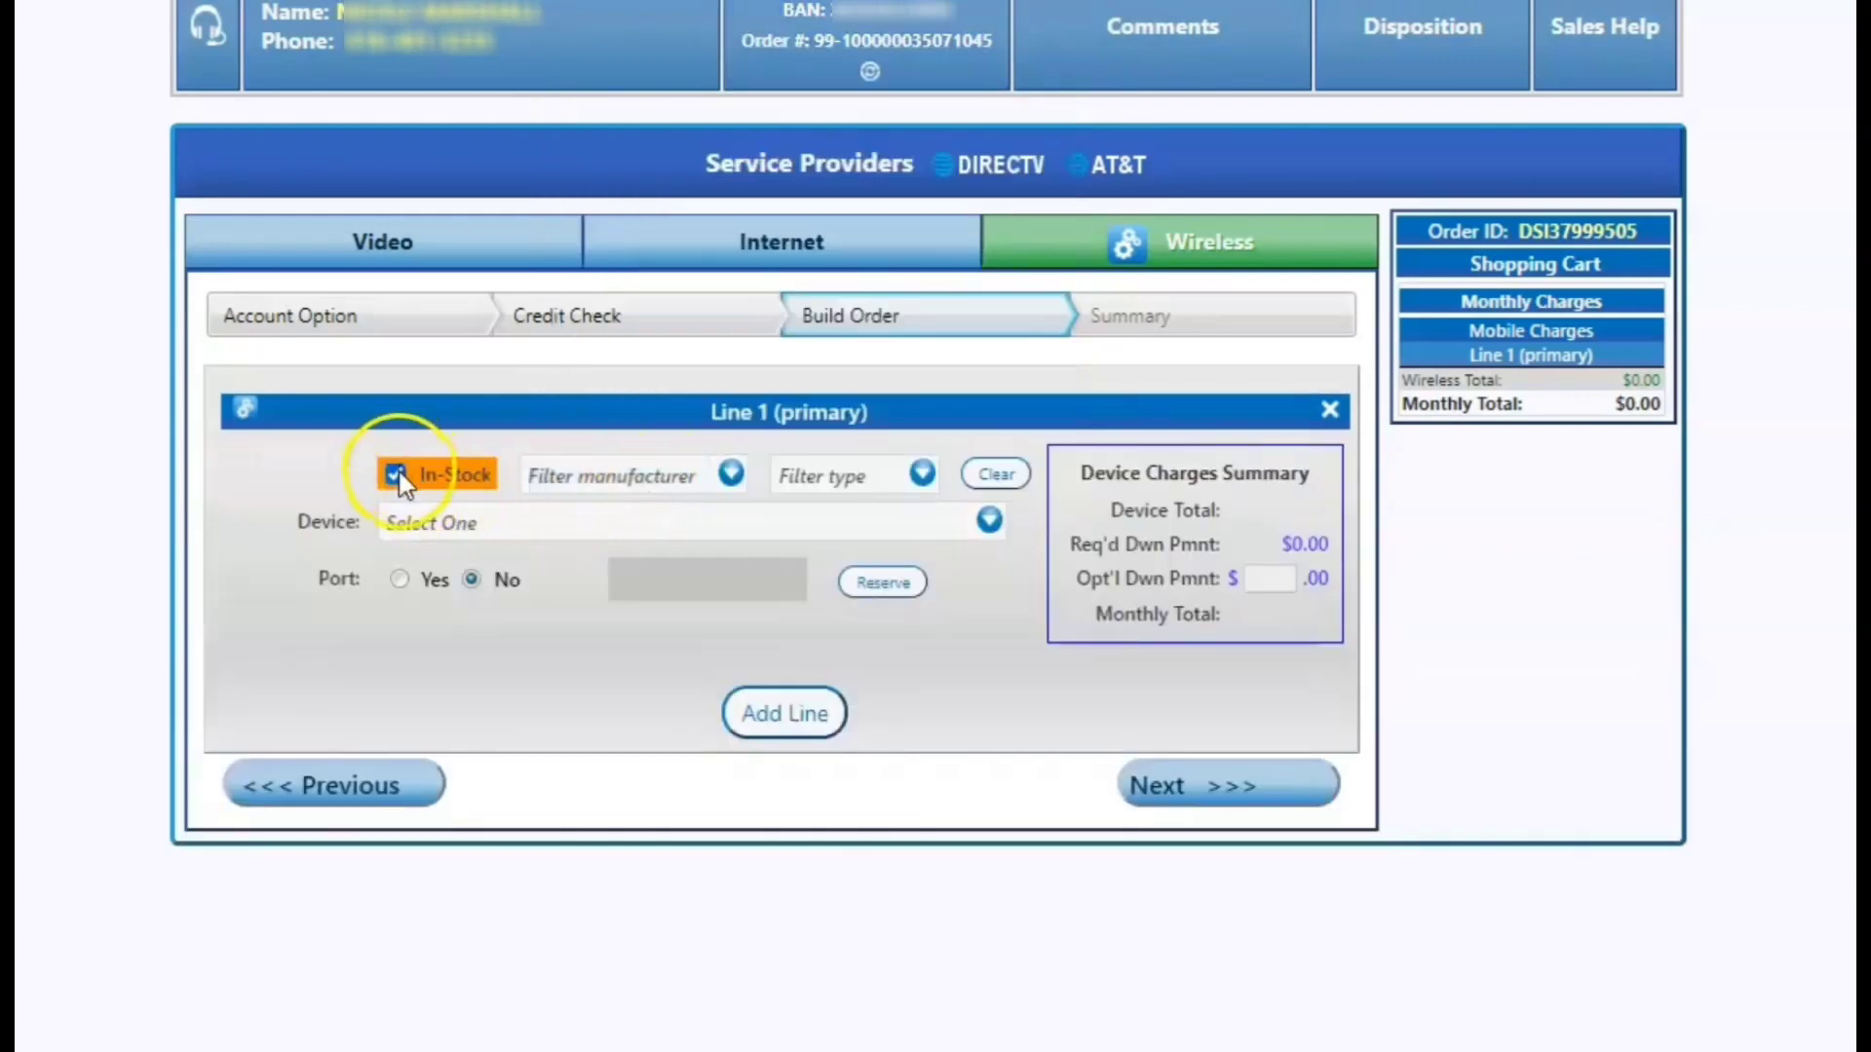
Step: Filter Line 1's devices to Samsung smartphones, including out-of-stock models, and list them
{"action": "left_click", "coordinate": [706, 471]}
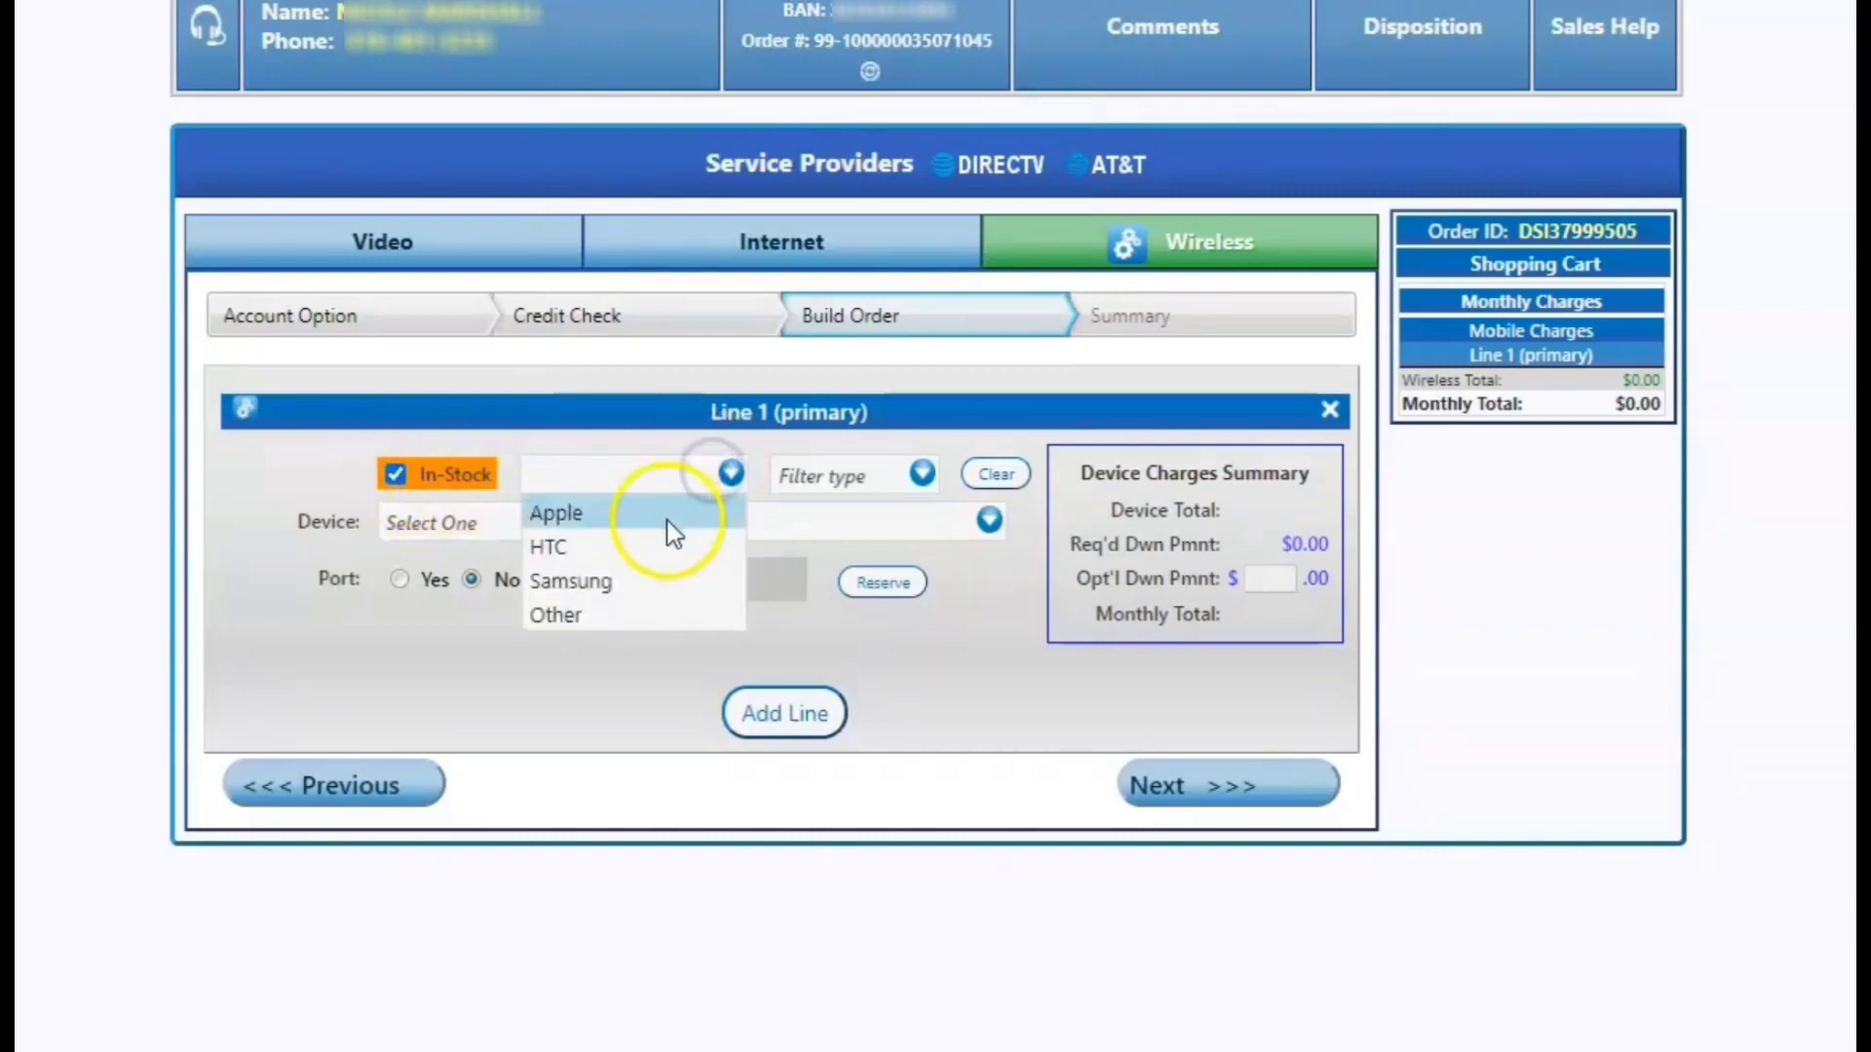
{"action": "left_click", "coordinate": [606, 585]}
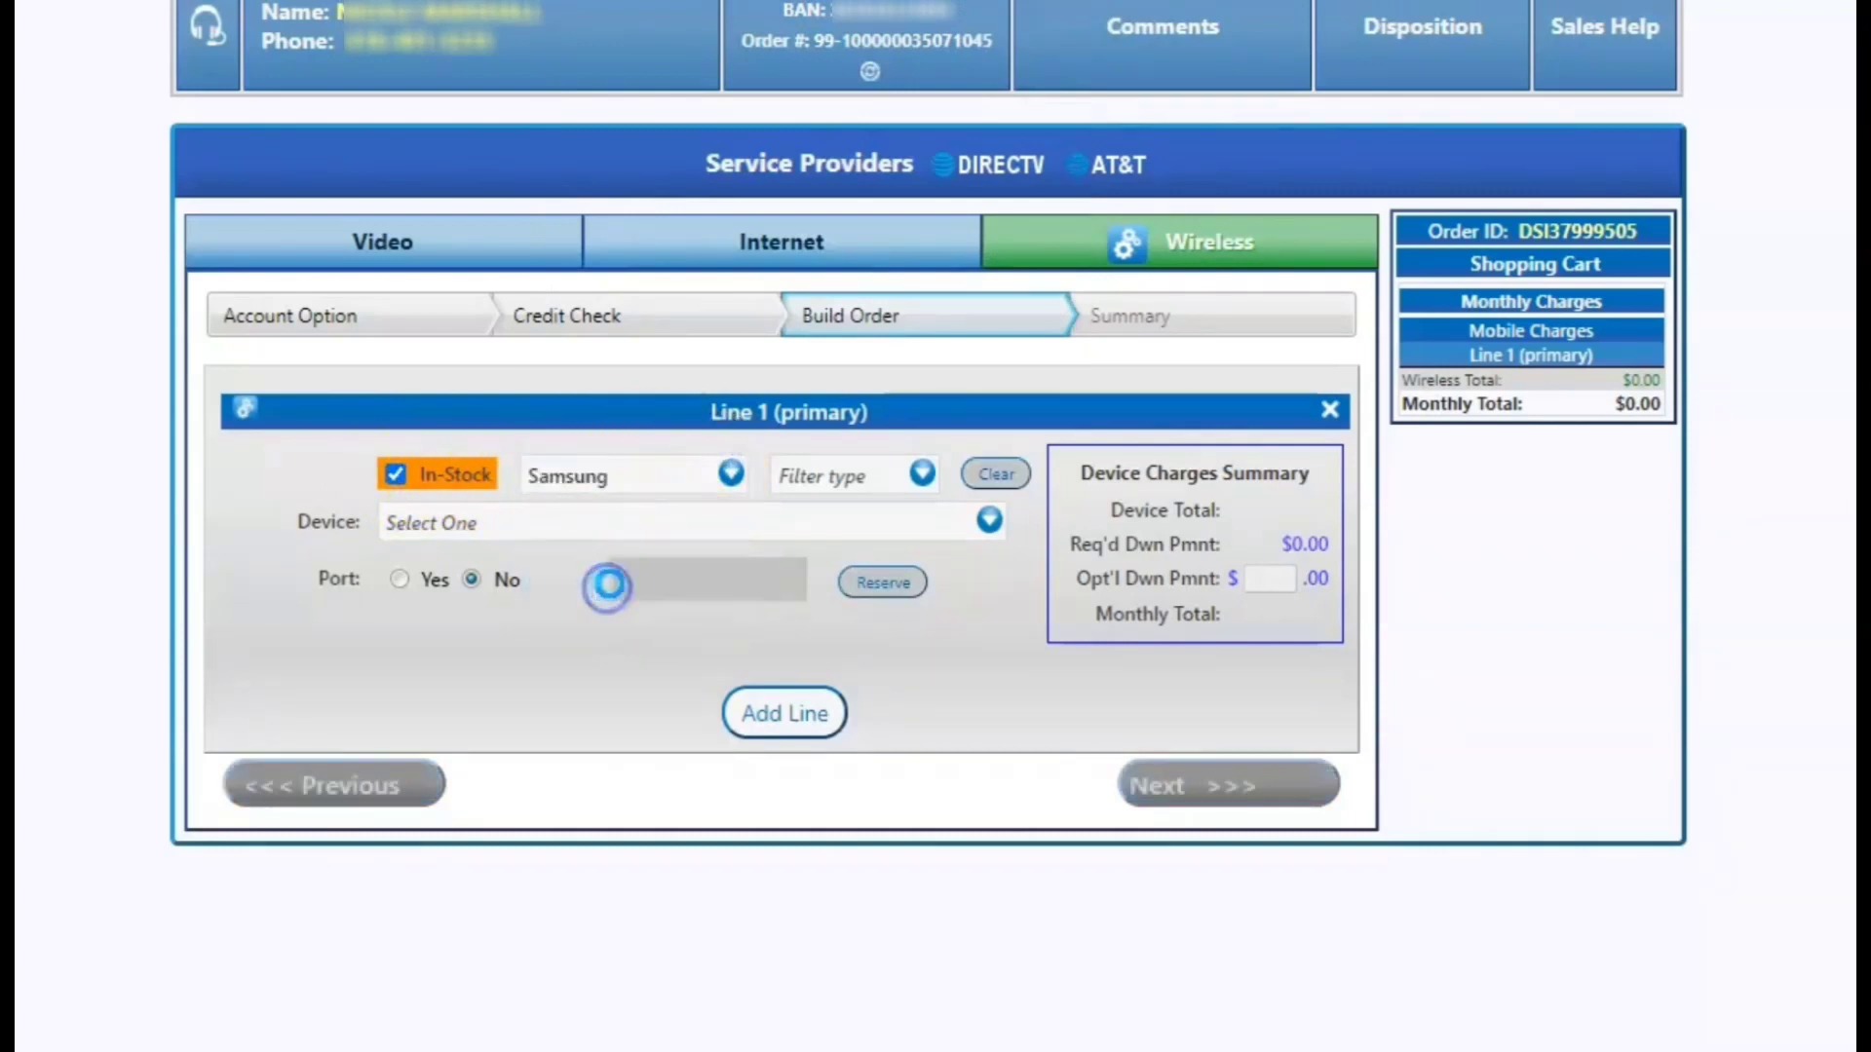
{"action": "left_click", "coordinate": [455, 477]}
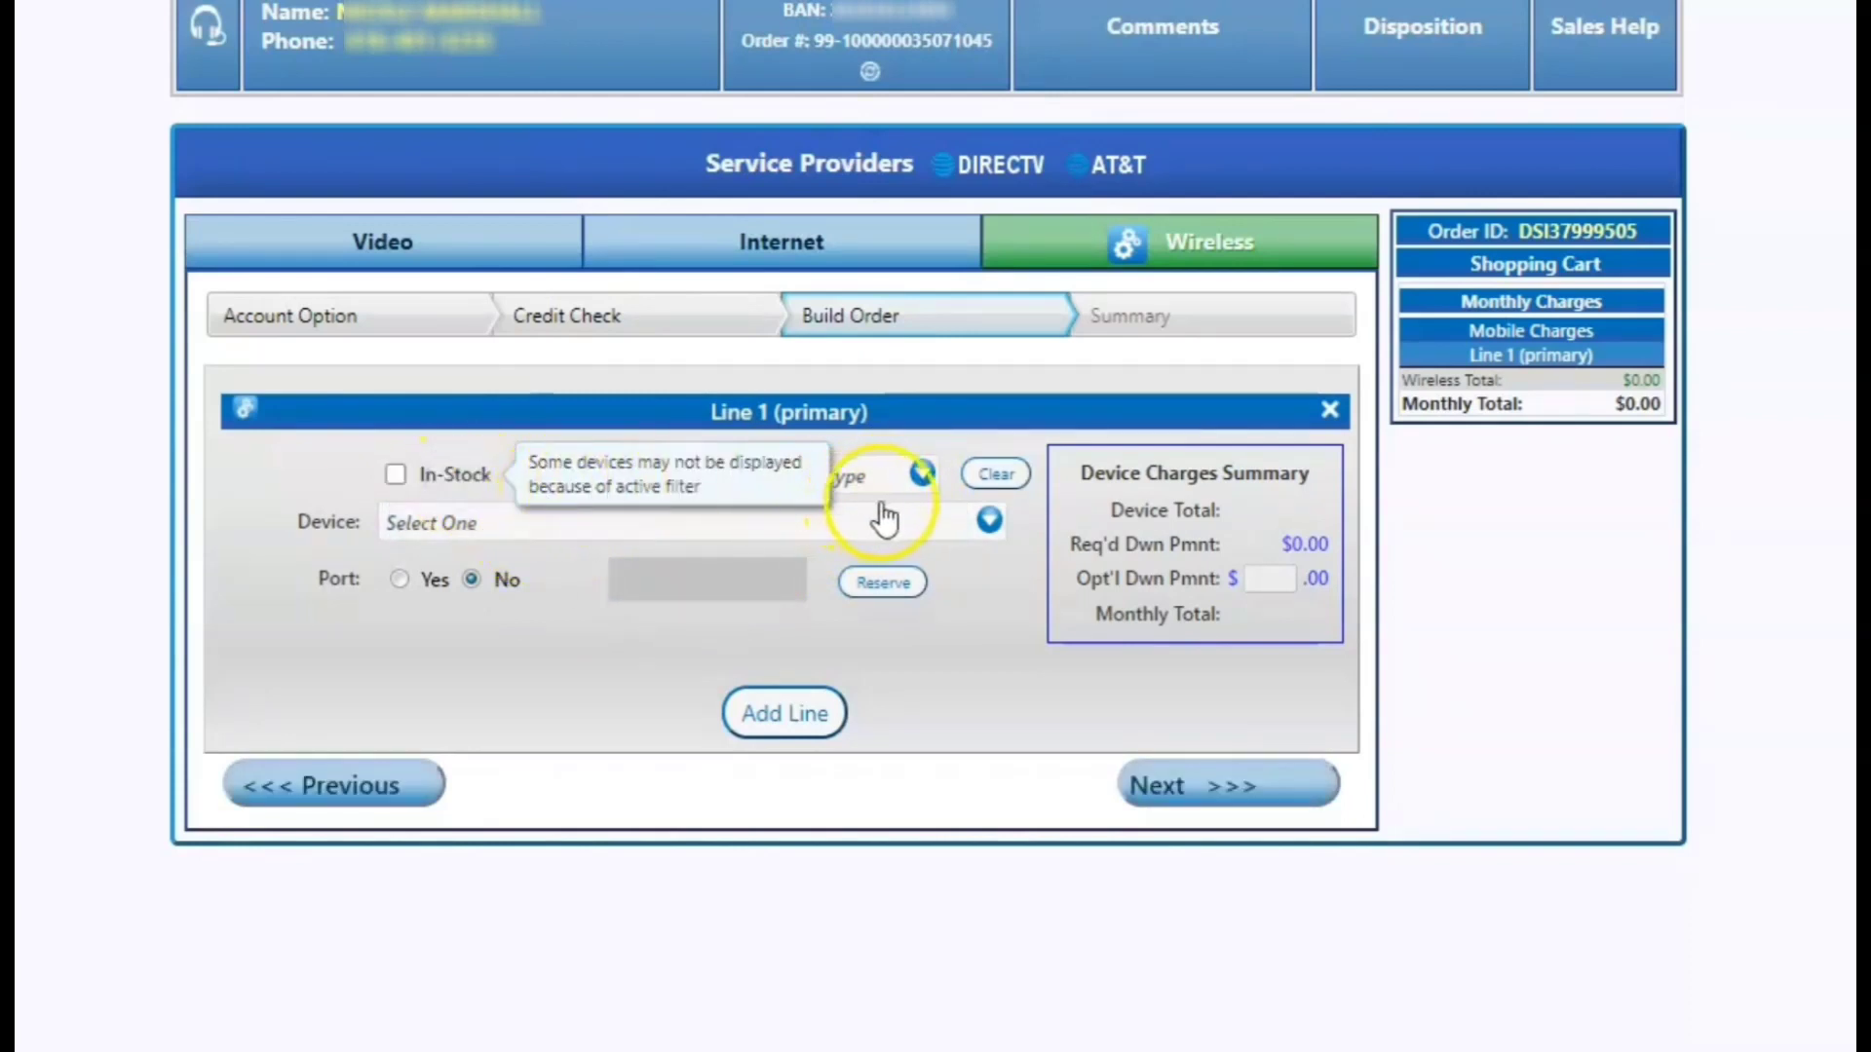
{"action": "left_click", "coordinate": [923, 474]}
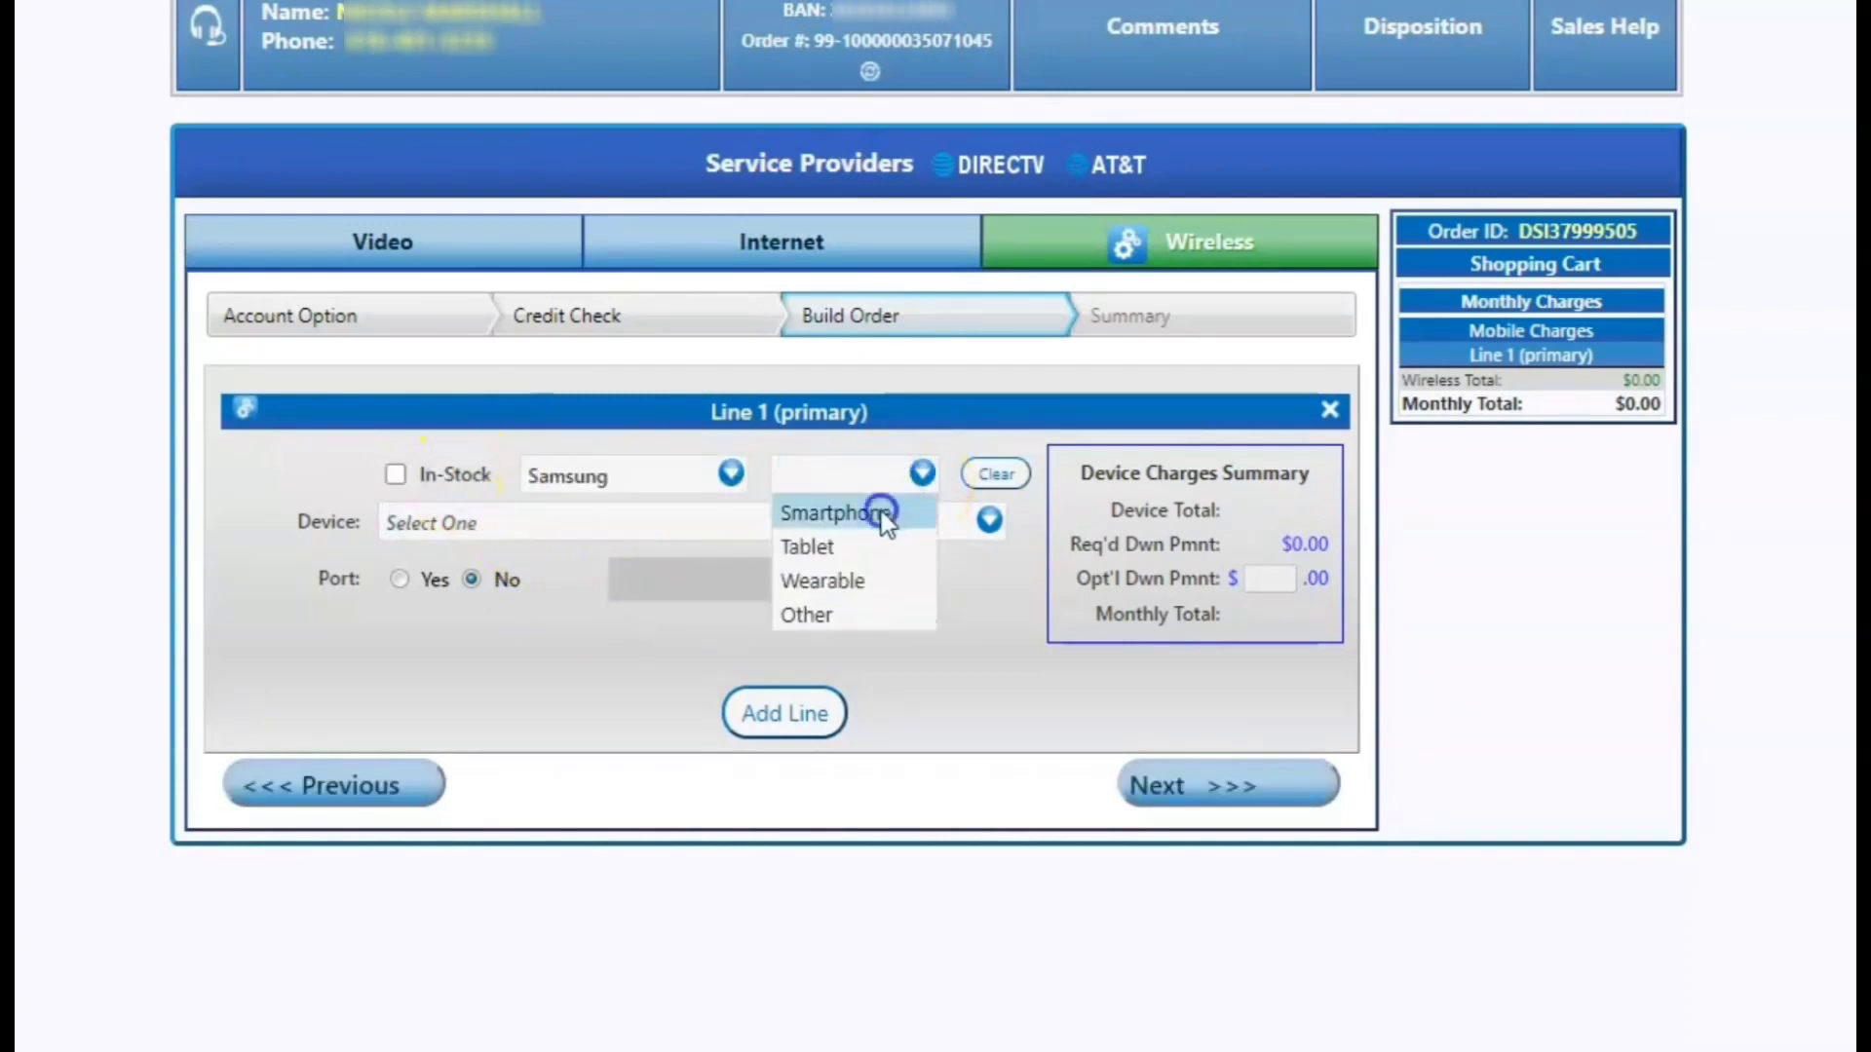
{"action": "left_click", "coordinate": [878, 512]}
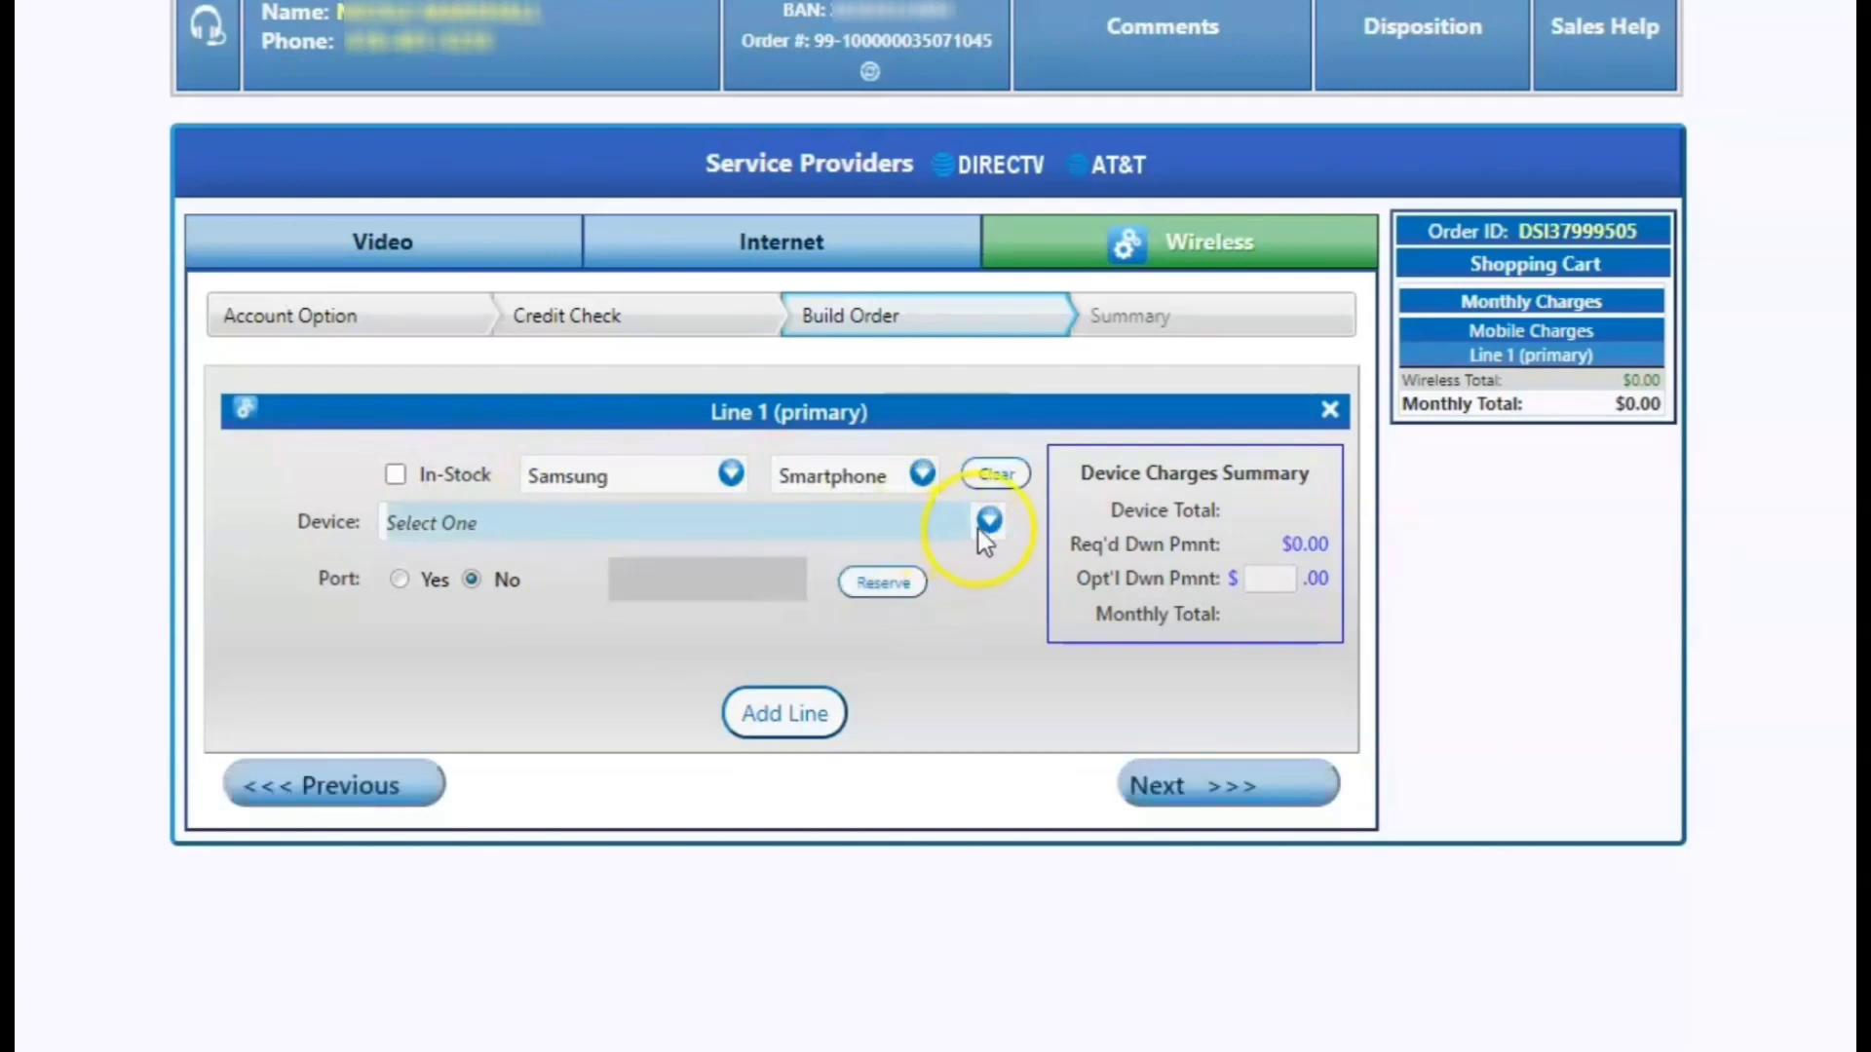
{"action": "left_click", "coordinate": [977, 526]}
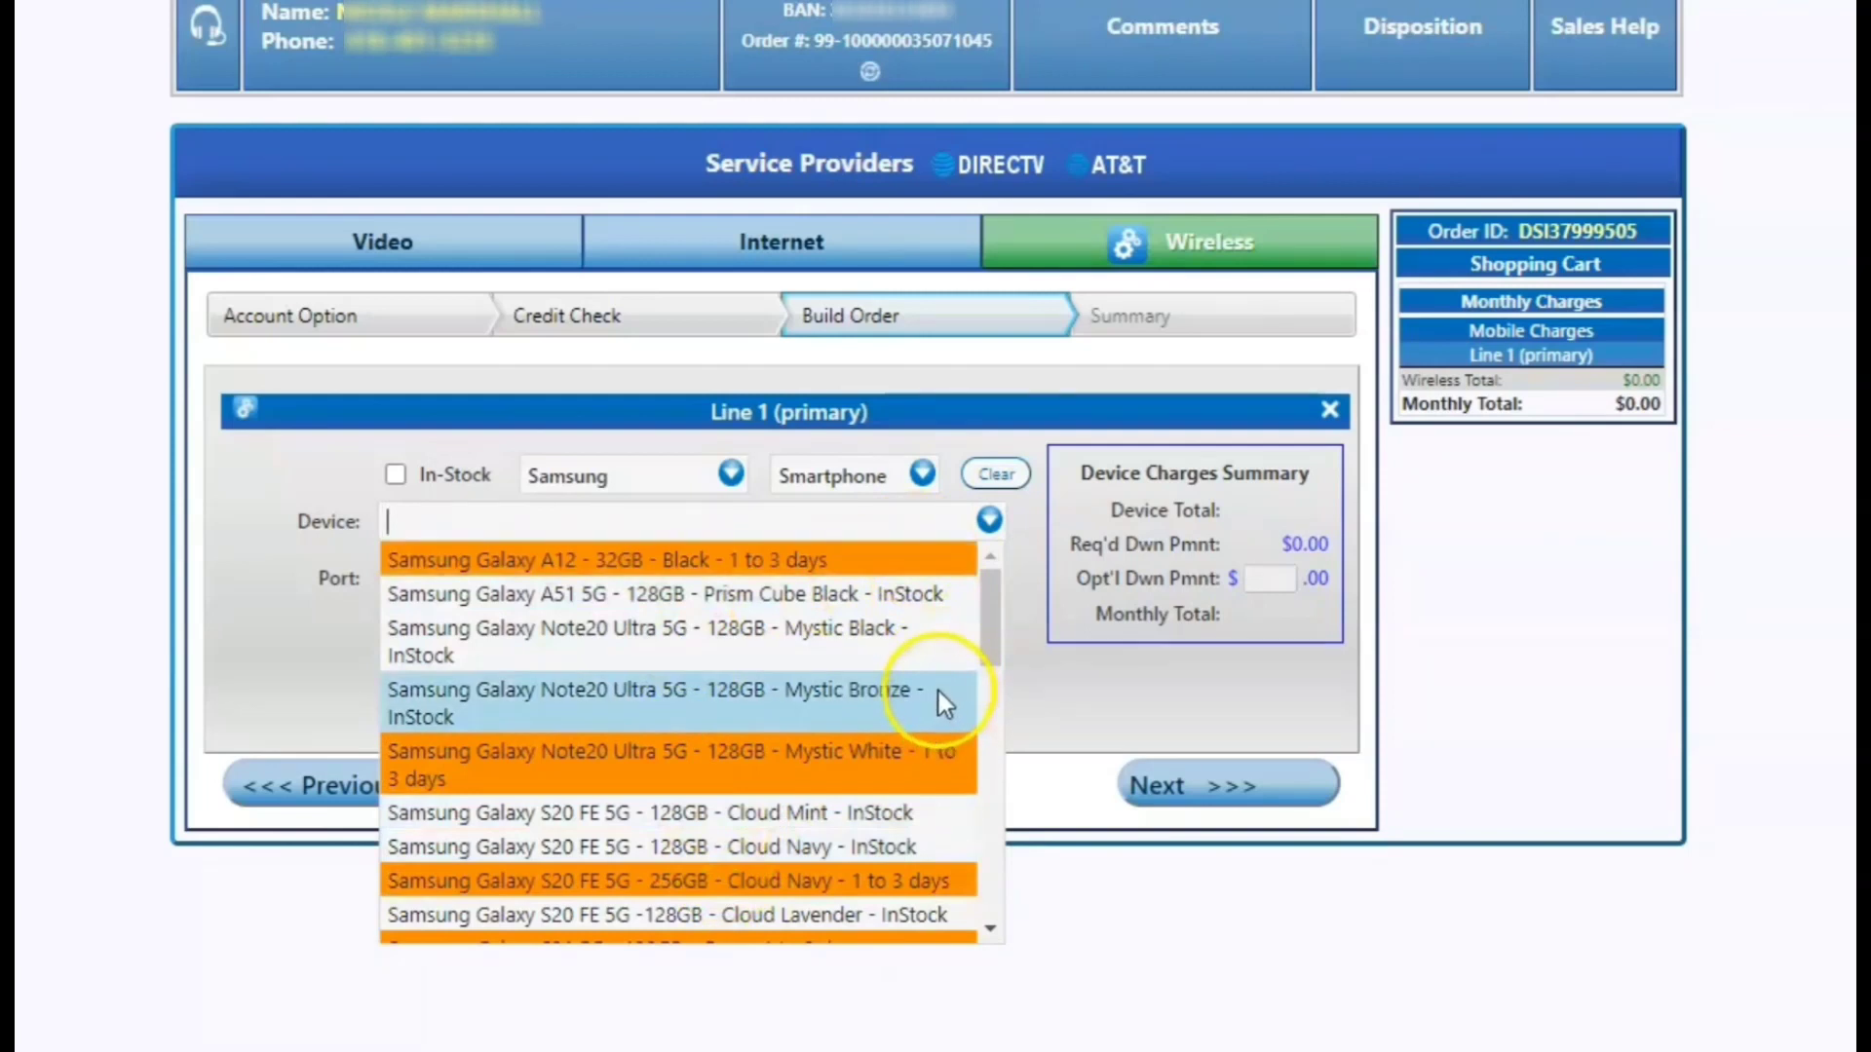
{"action": "scroll", "coordinate": [938, 691], "scroll_direction": "down", "scroll_amount": 2}
{"action": "scroll", "coordinate": [835, 764], "scroll_direction": "down", "scroll_amount": 1}
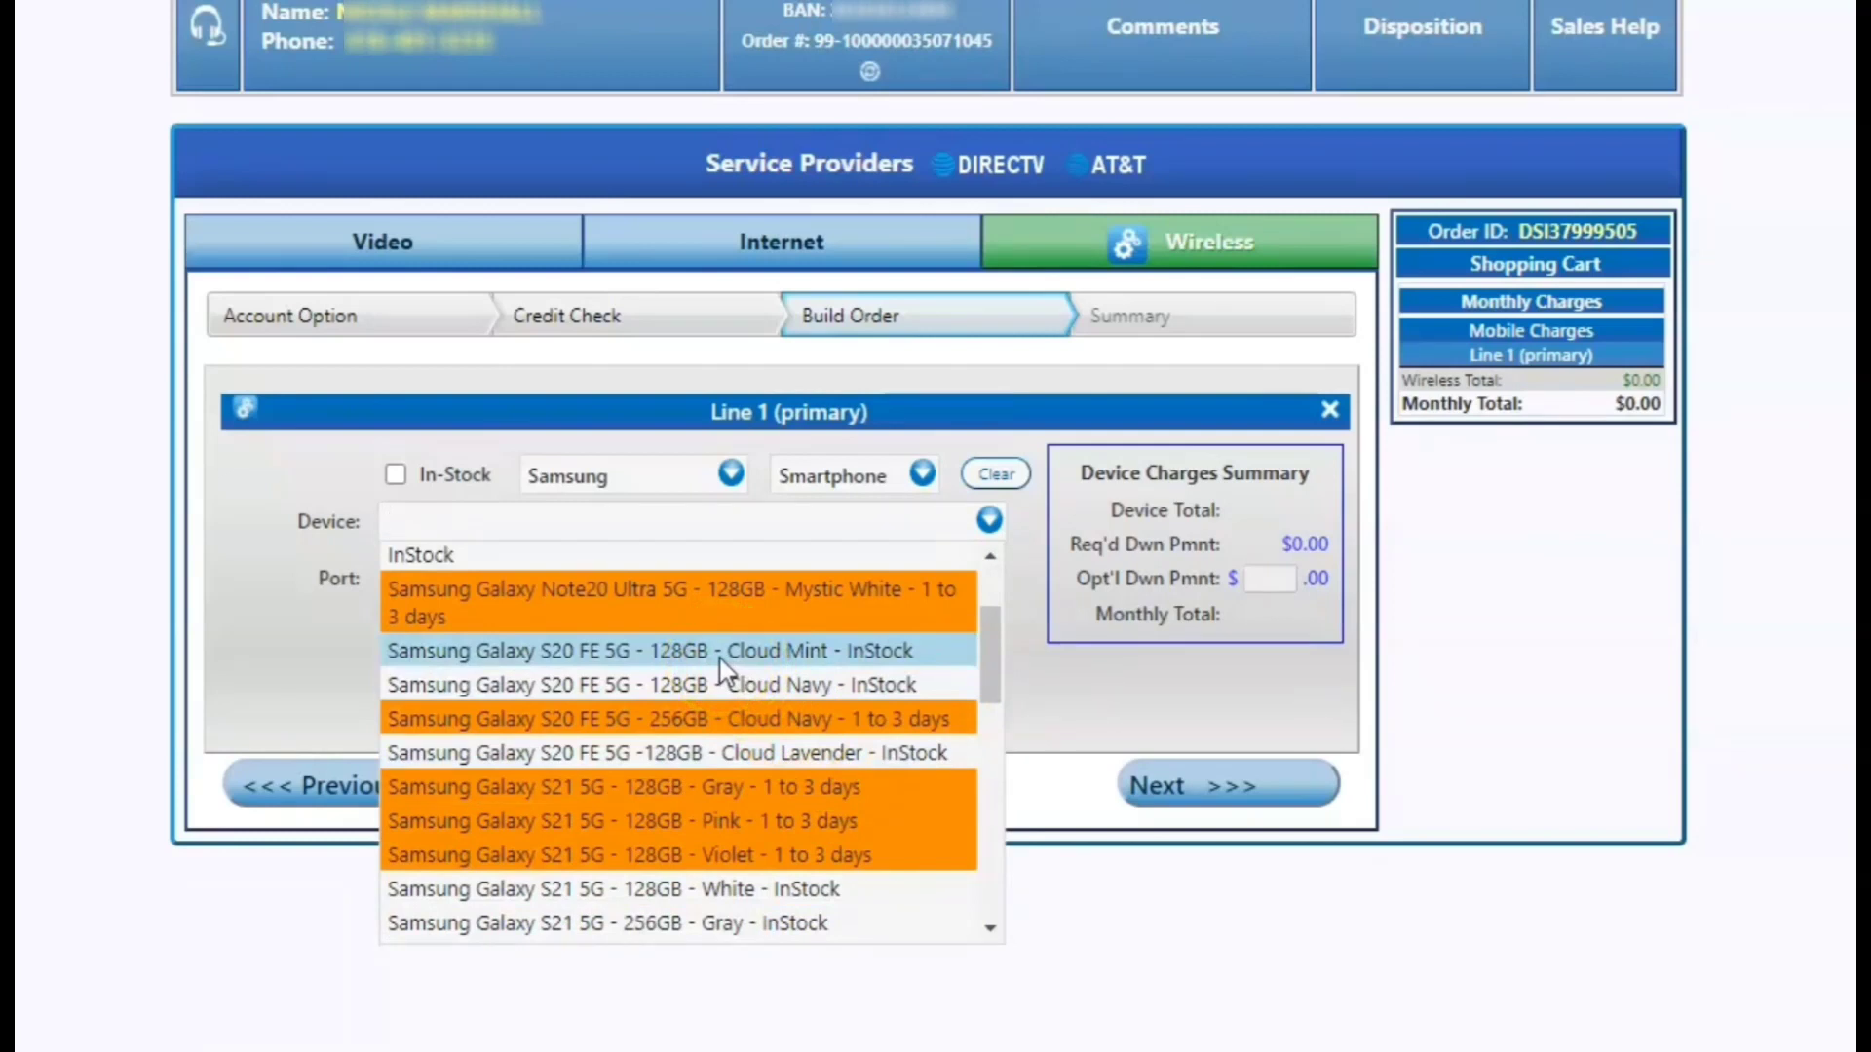
Step: Give Line 1 the Galaxy S20 FE 5G 128GB Cloud Mint and AT&T Unlimited Extra, acknowledging the disclosure
{"action": "left_click", "coordinate": [721, 659]}
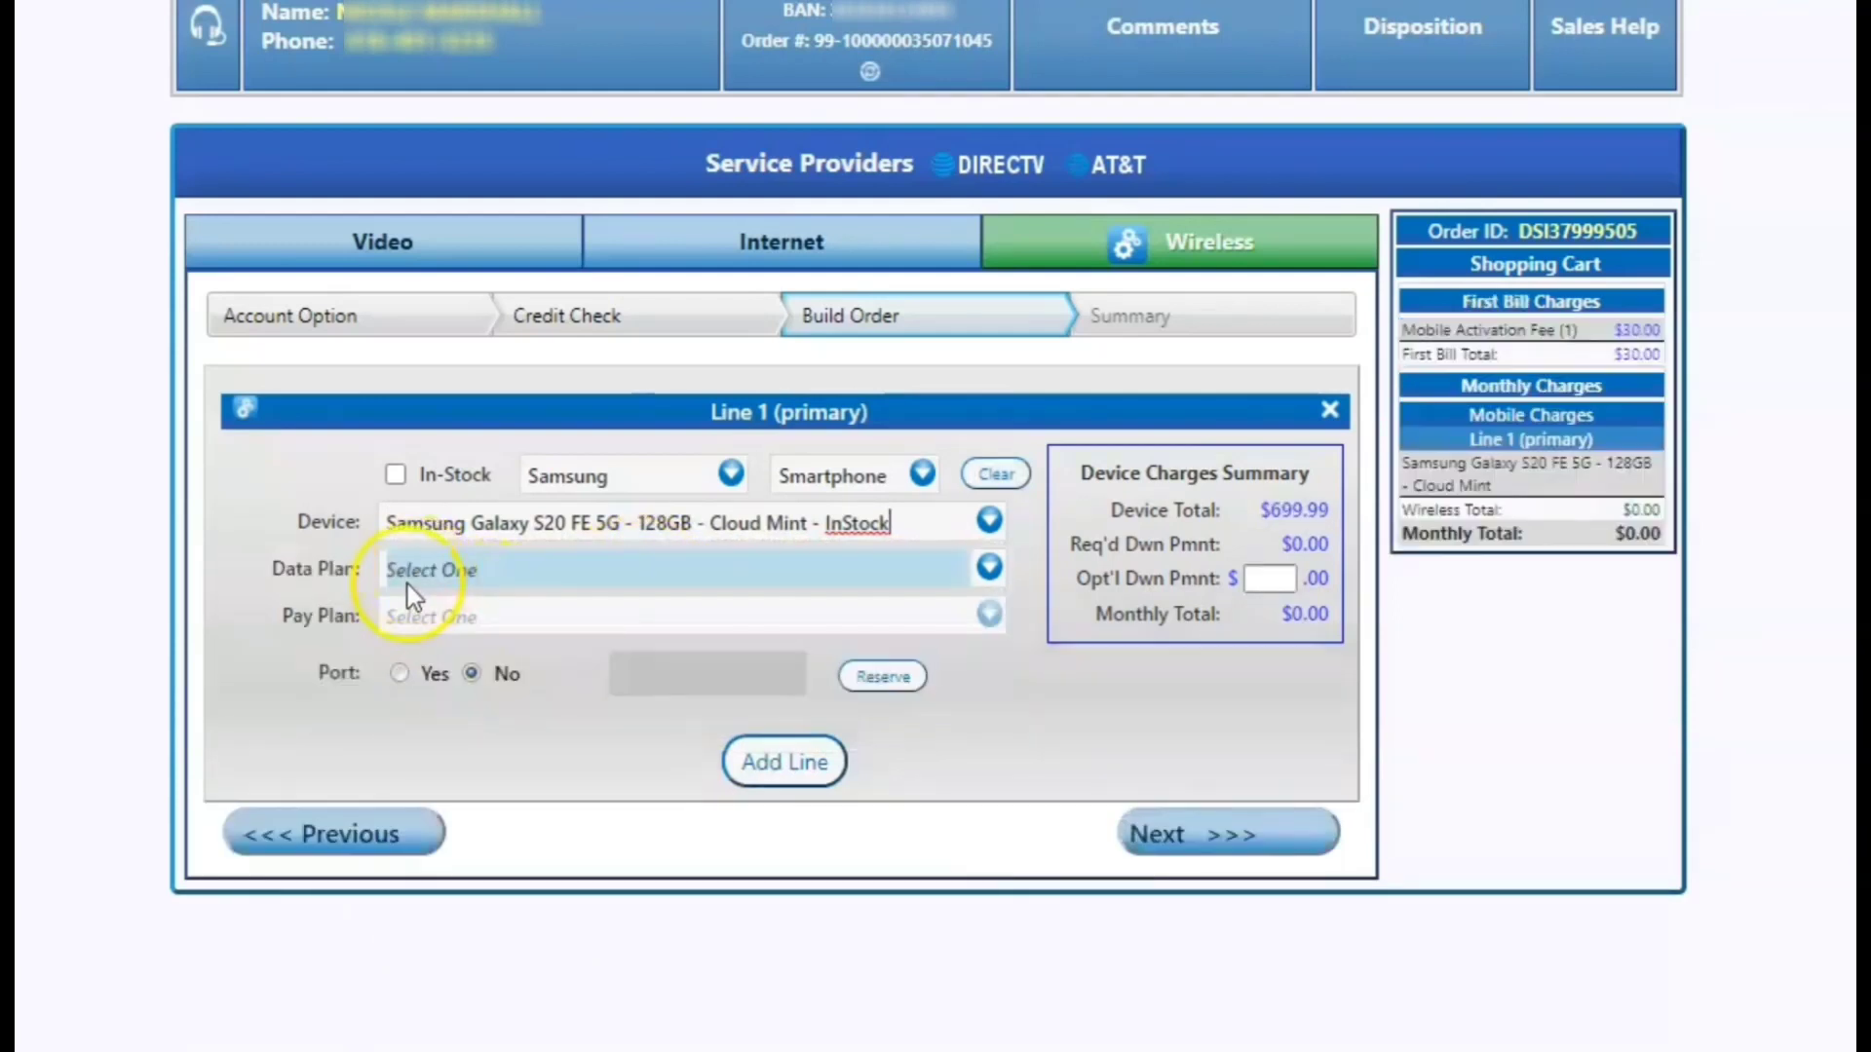
{"action": "left_click", "coordinate": [455, 573]}
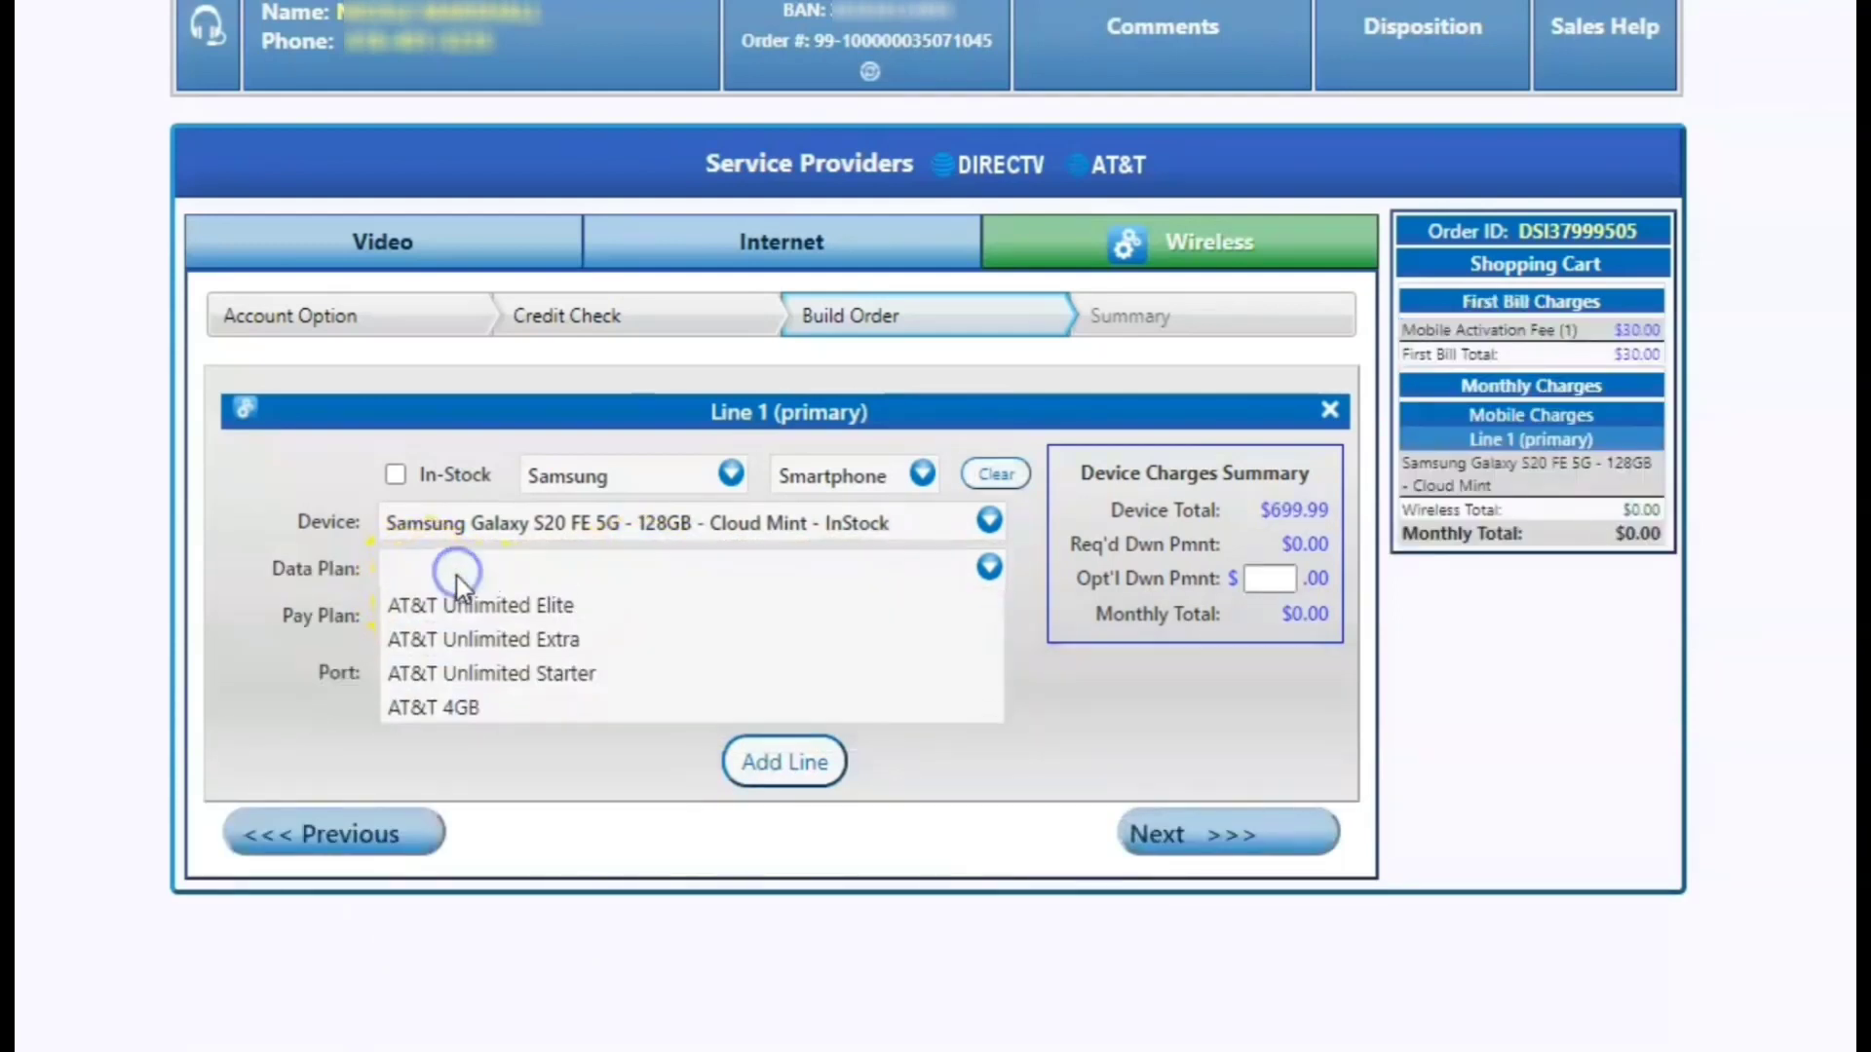
{"action": "left_click", "coordinate": [493, 639]}
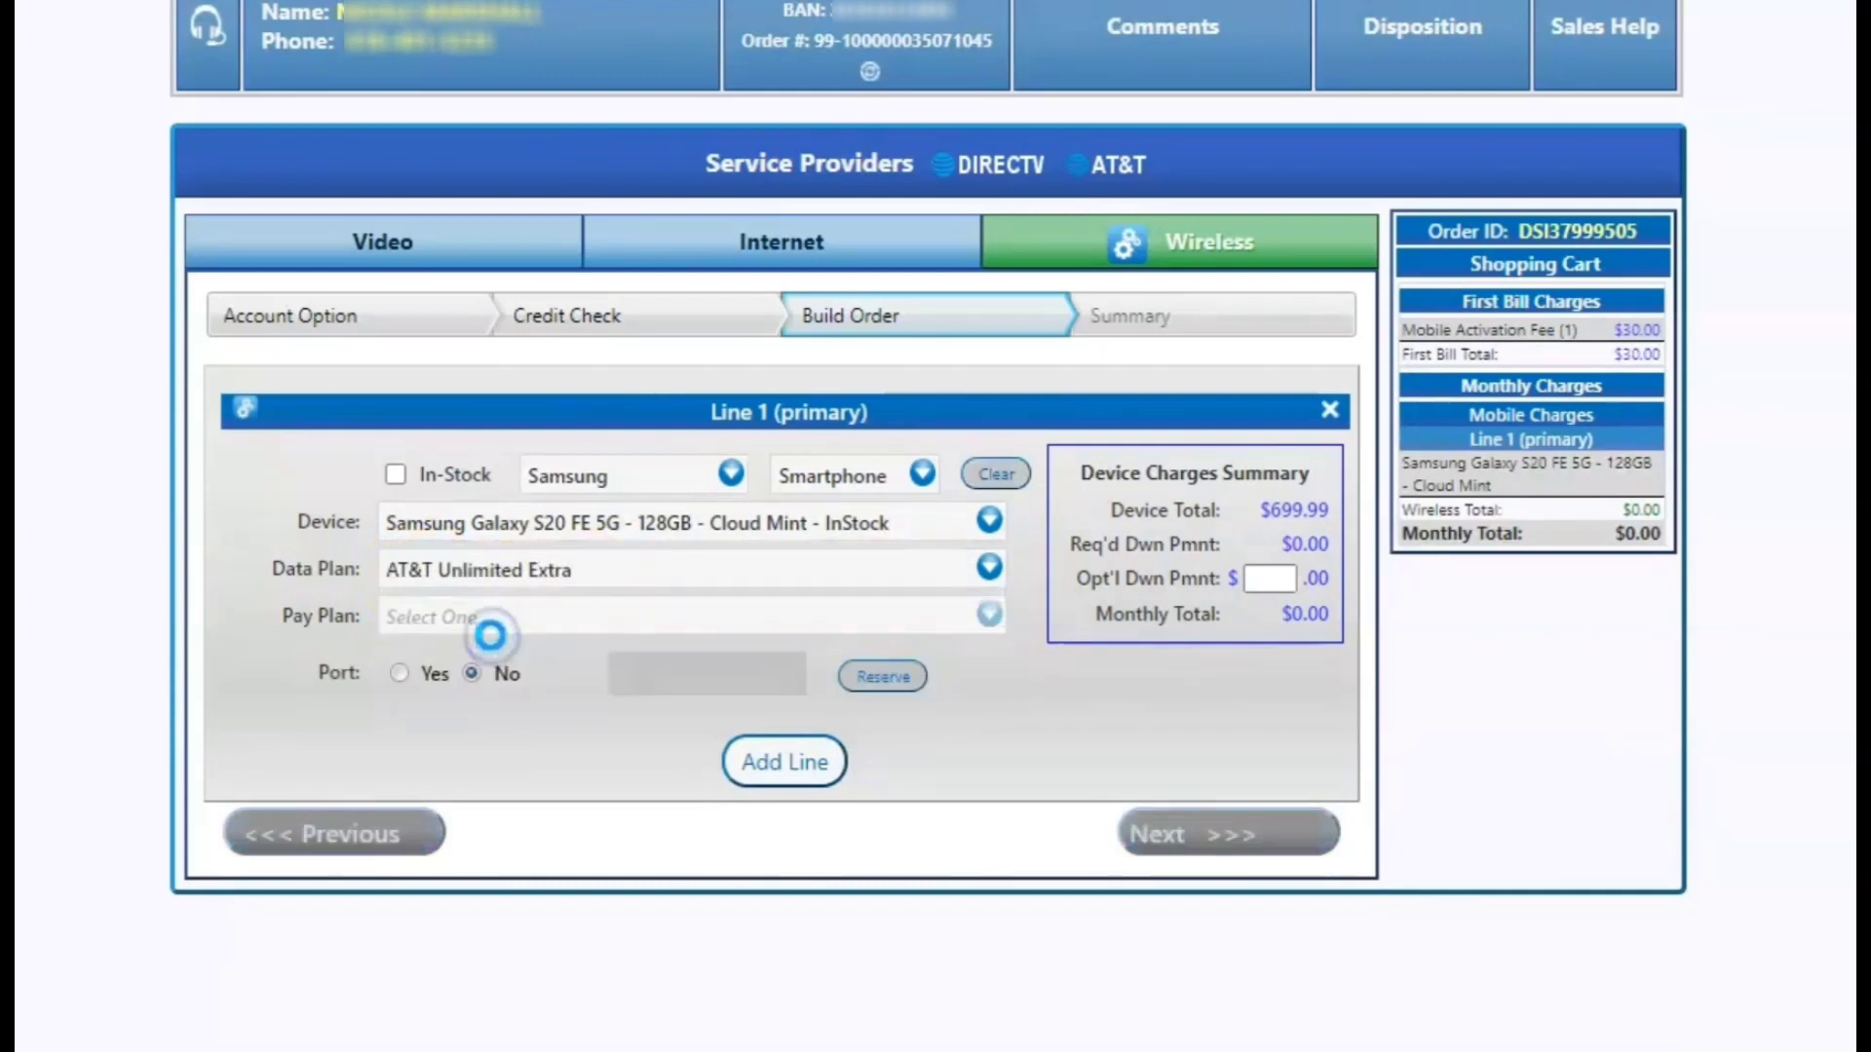
{"action": "left_click", "coordinate": [653, 700]}
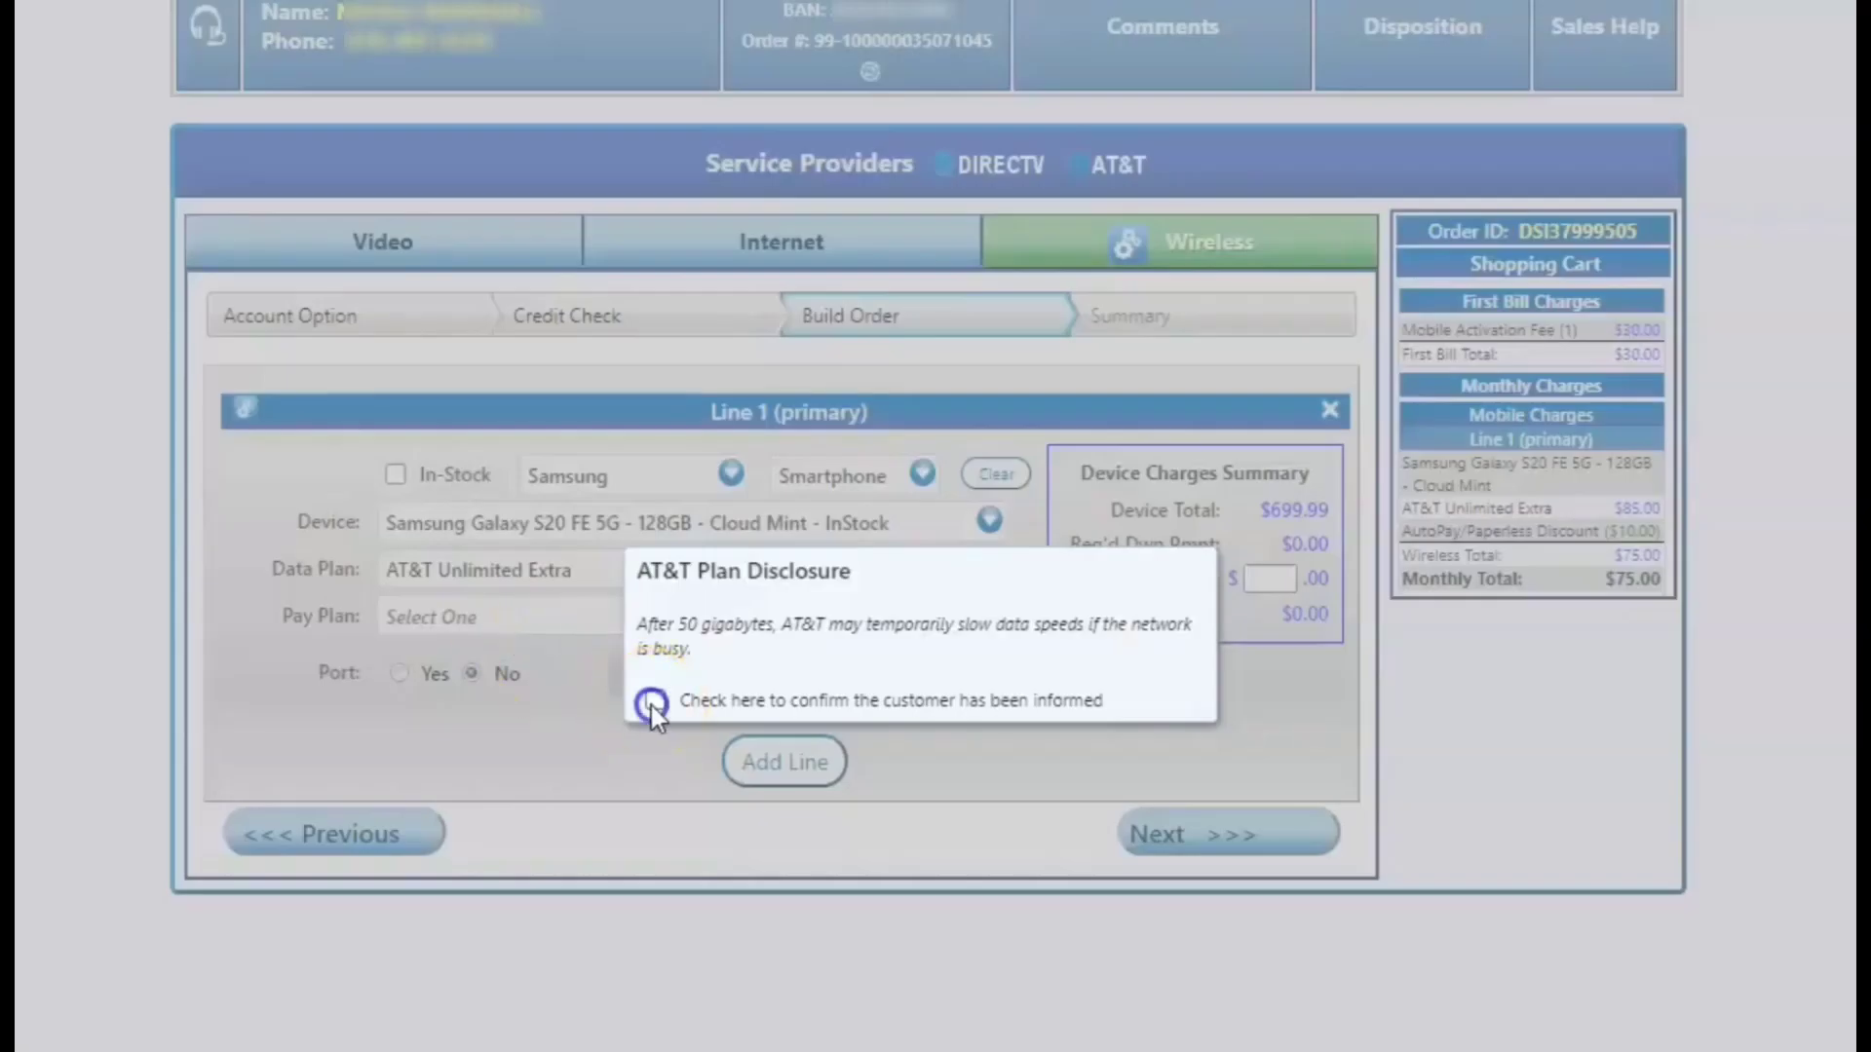
{"action": "left_click", "coordinate": [604, 787]}
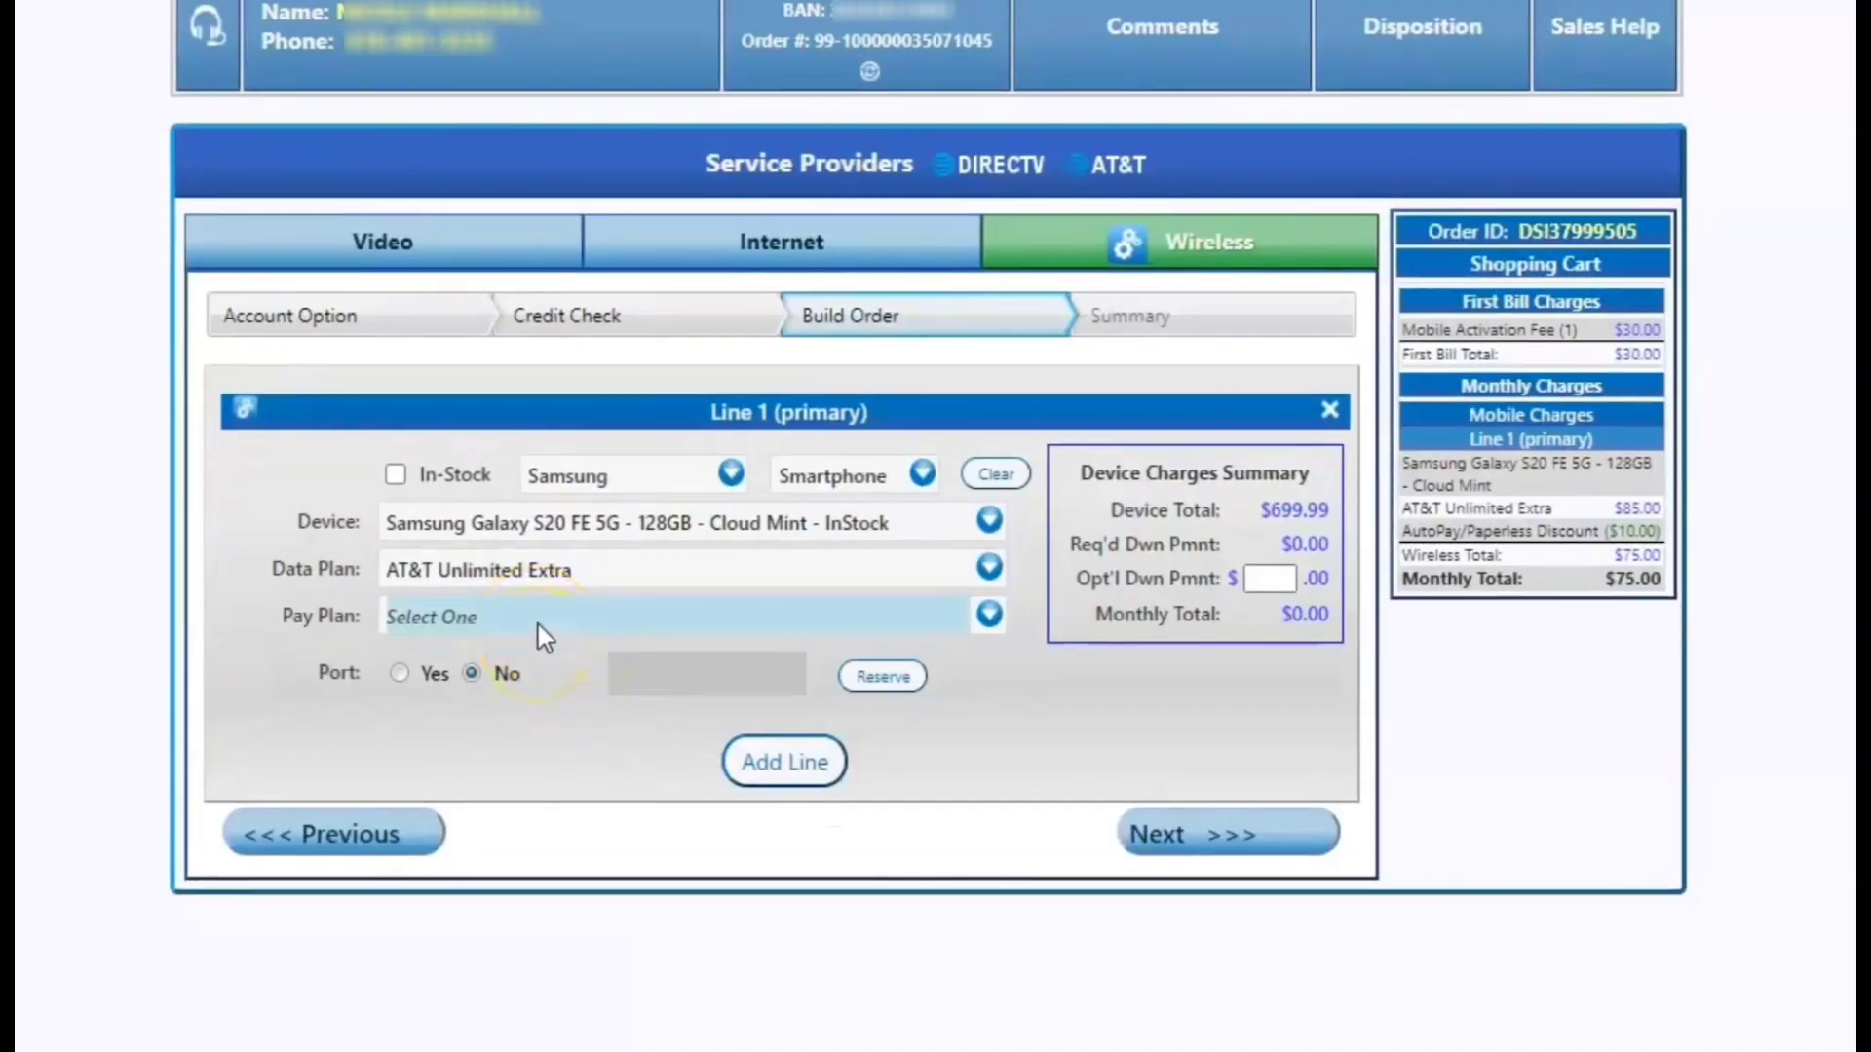
{"action": "left_click", "coordinate": [537, 624]}
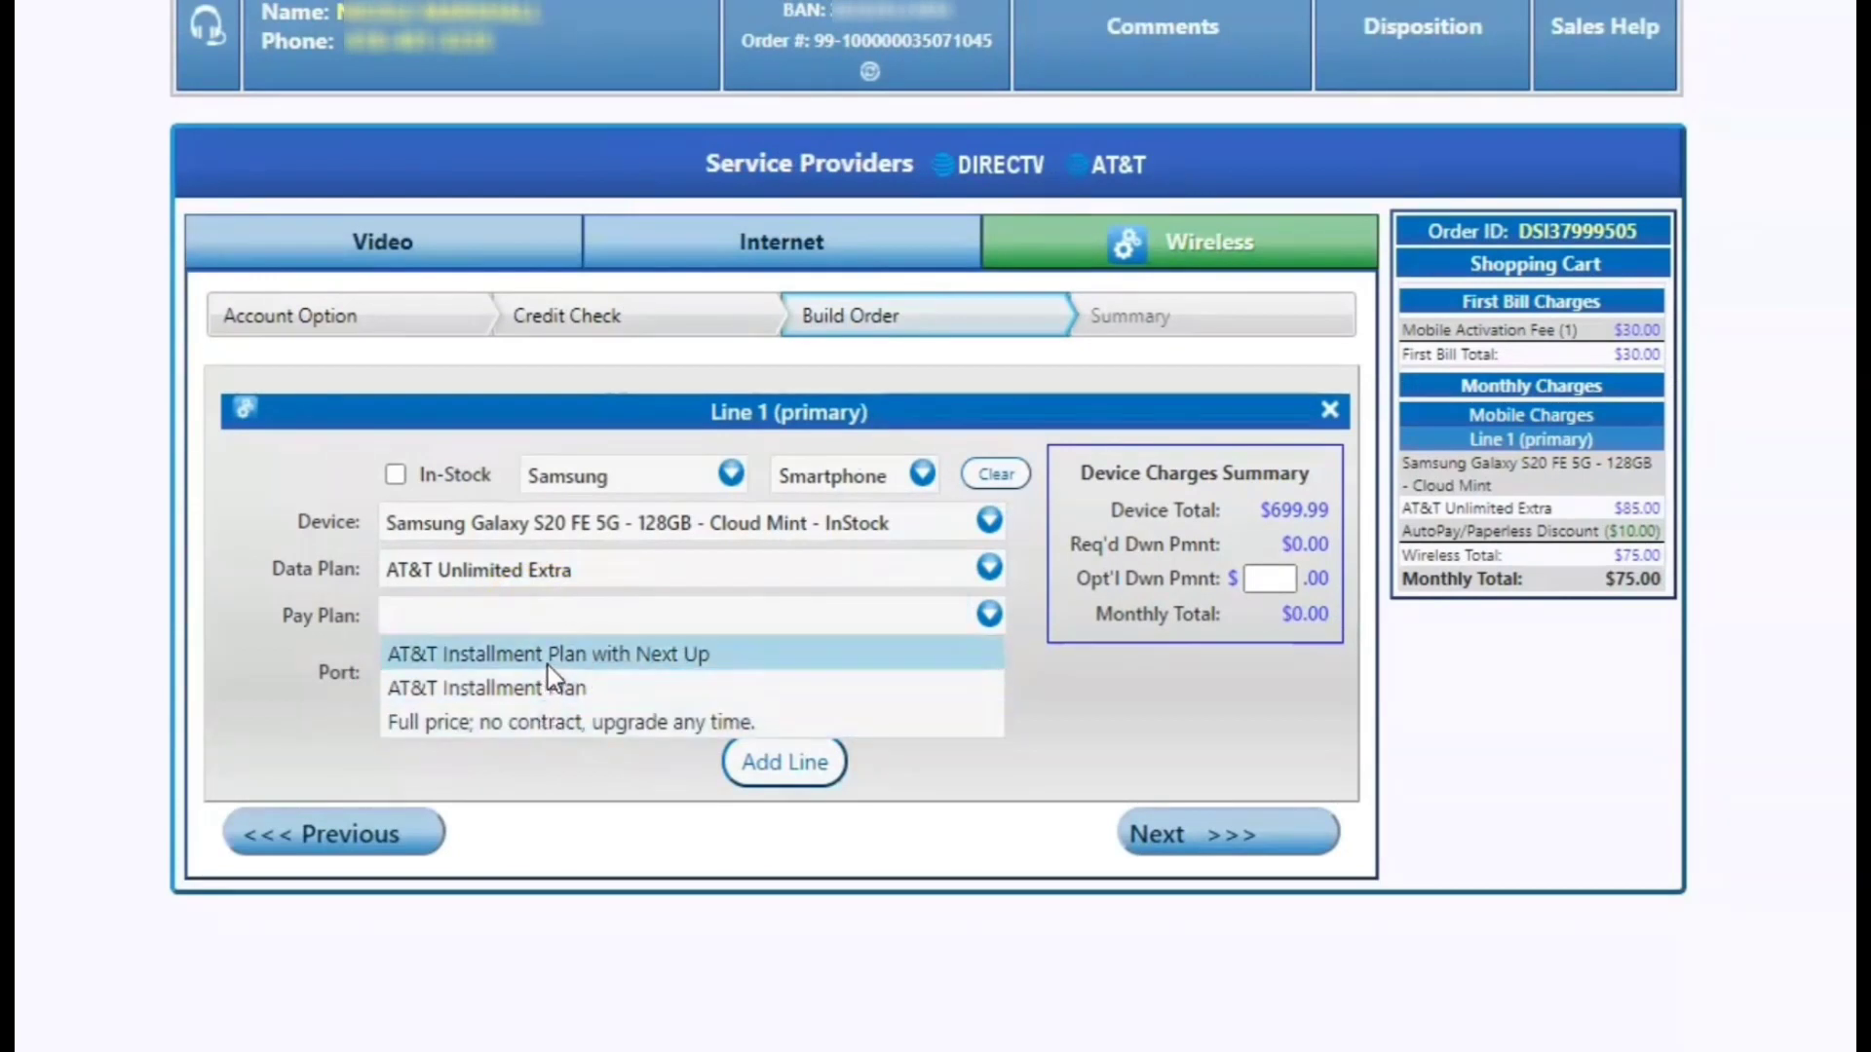
Step: Choose AT&T Installment Plan as Line 1's pay plan, making the monthly total $98.34
{"action": "left_click", "coordinate": [556, 695]}
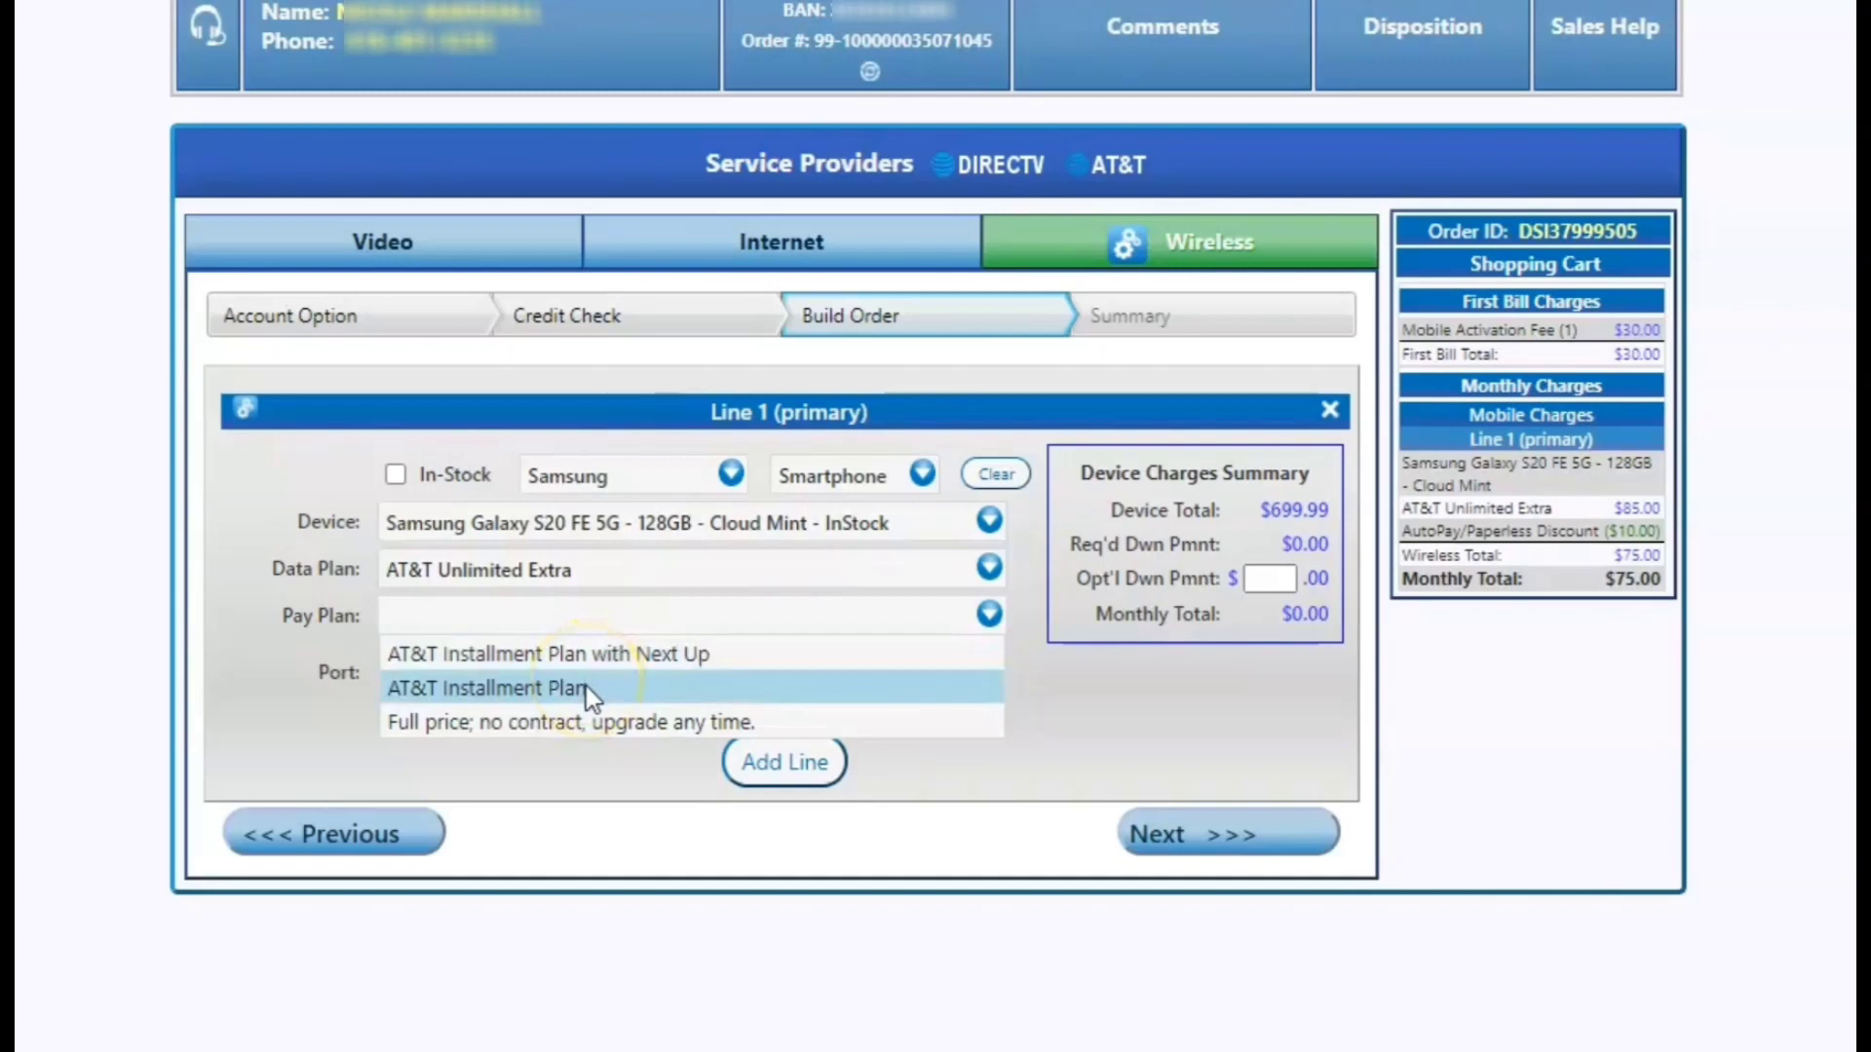
{"action": "left_click", "coordinate": [586, 686]}
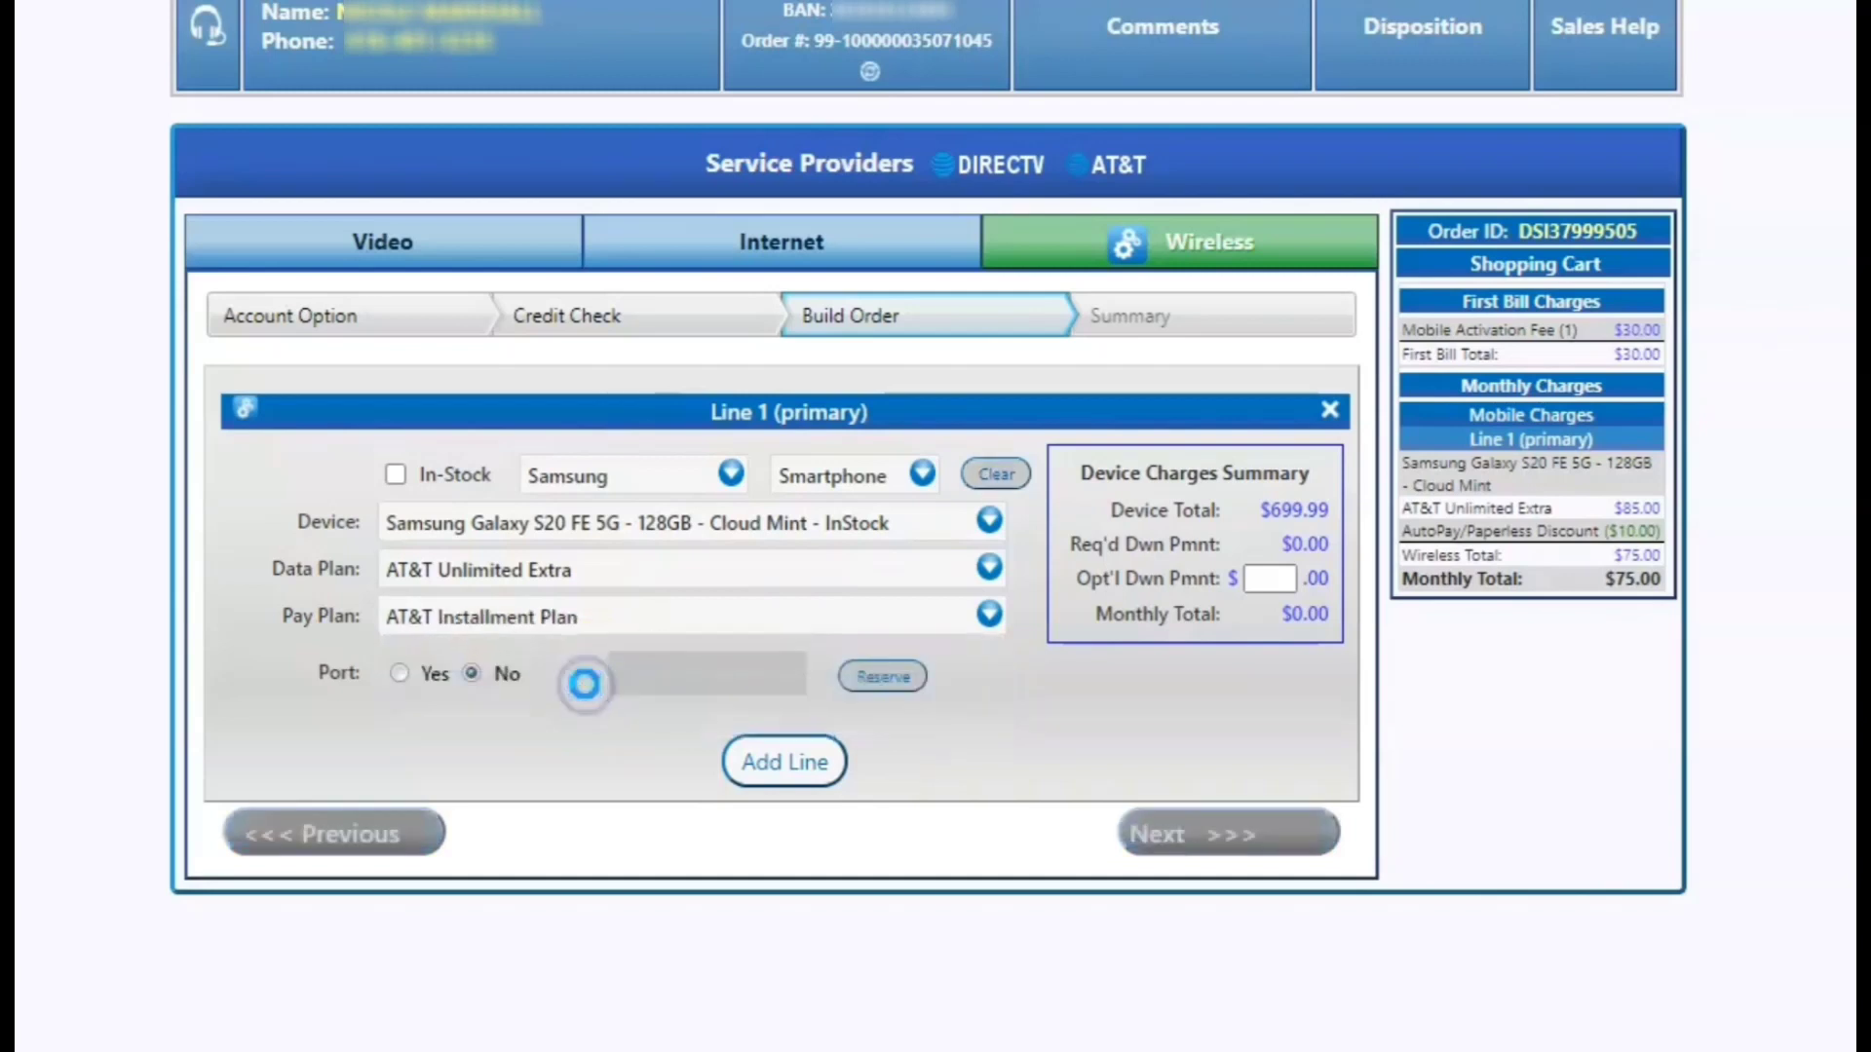
Step: Set line 1 to Port: Yes, enter the number to port, and verify it to reveal Sprint's port details
{"action": "left_click", "coordinate": [401, 675]}
{"action": "left_click", "coordinate": [639, 672]}
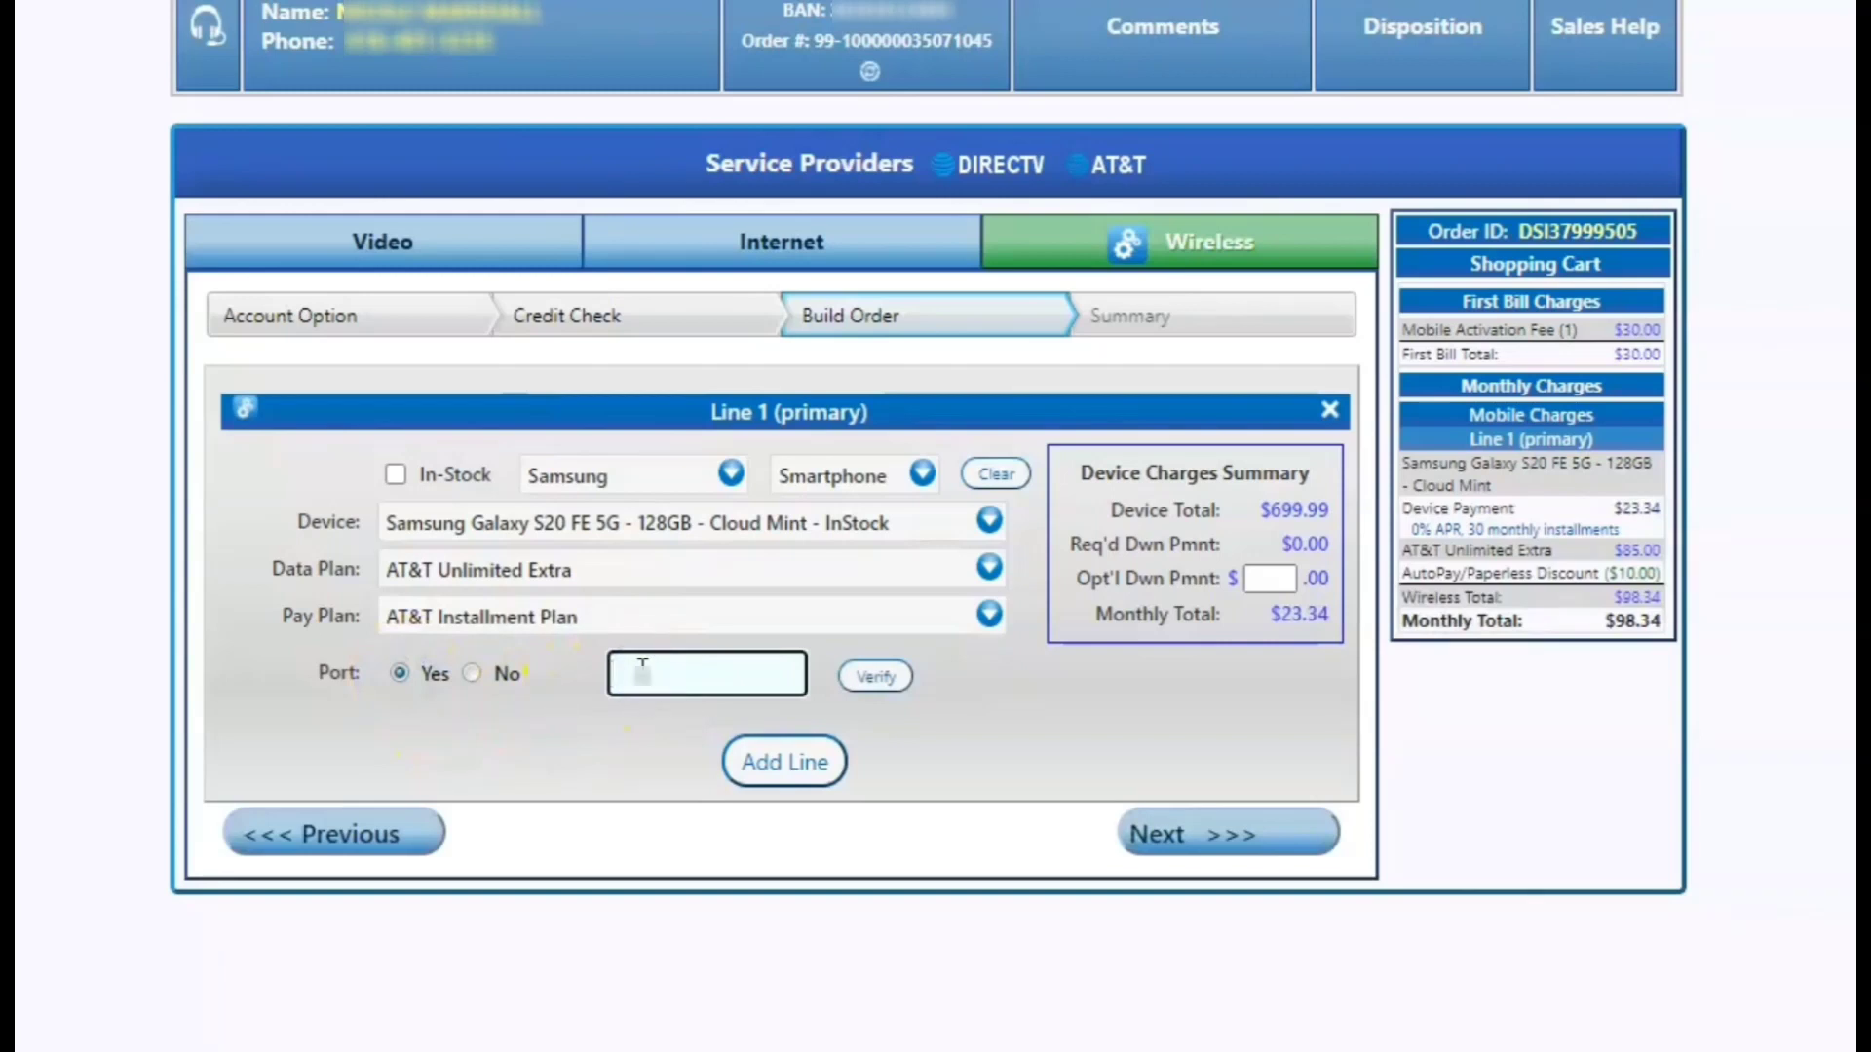
{"action": "type", "text": "6"}
{"action": "type", "text": "555"}
{"action": "type", "text": "1234"}
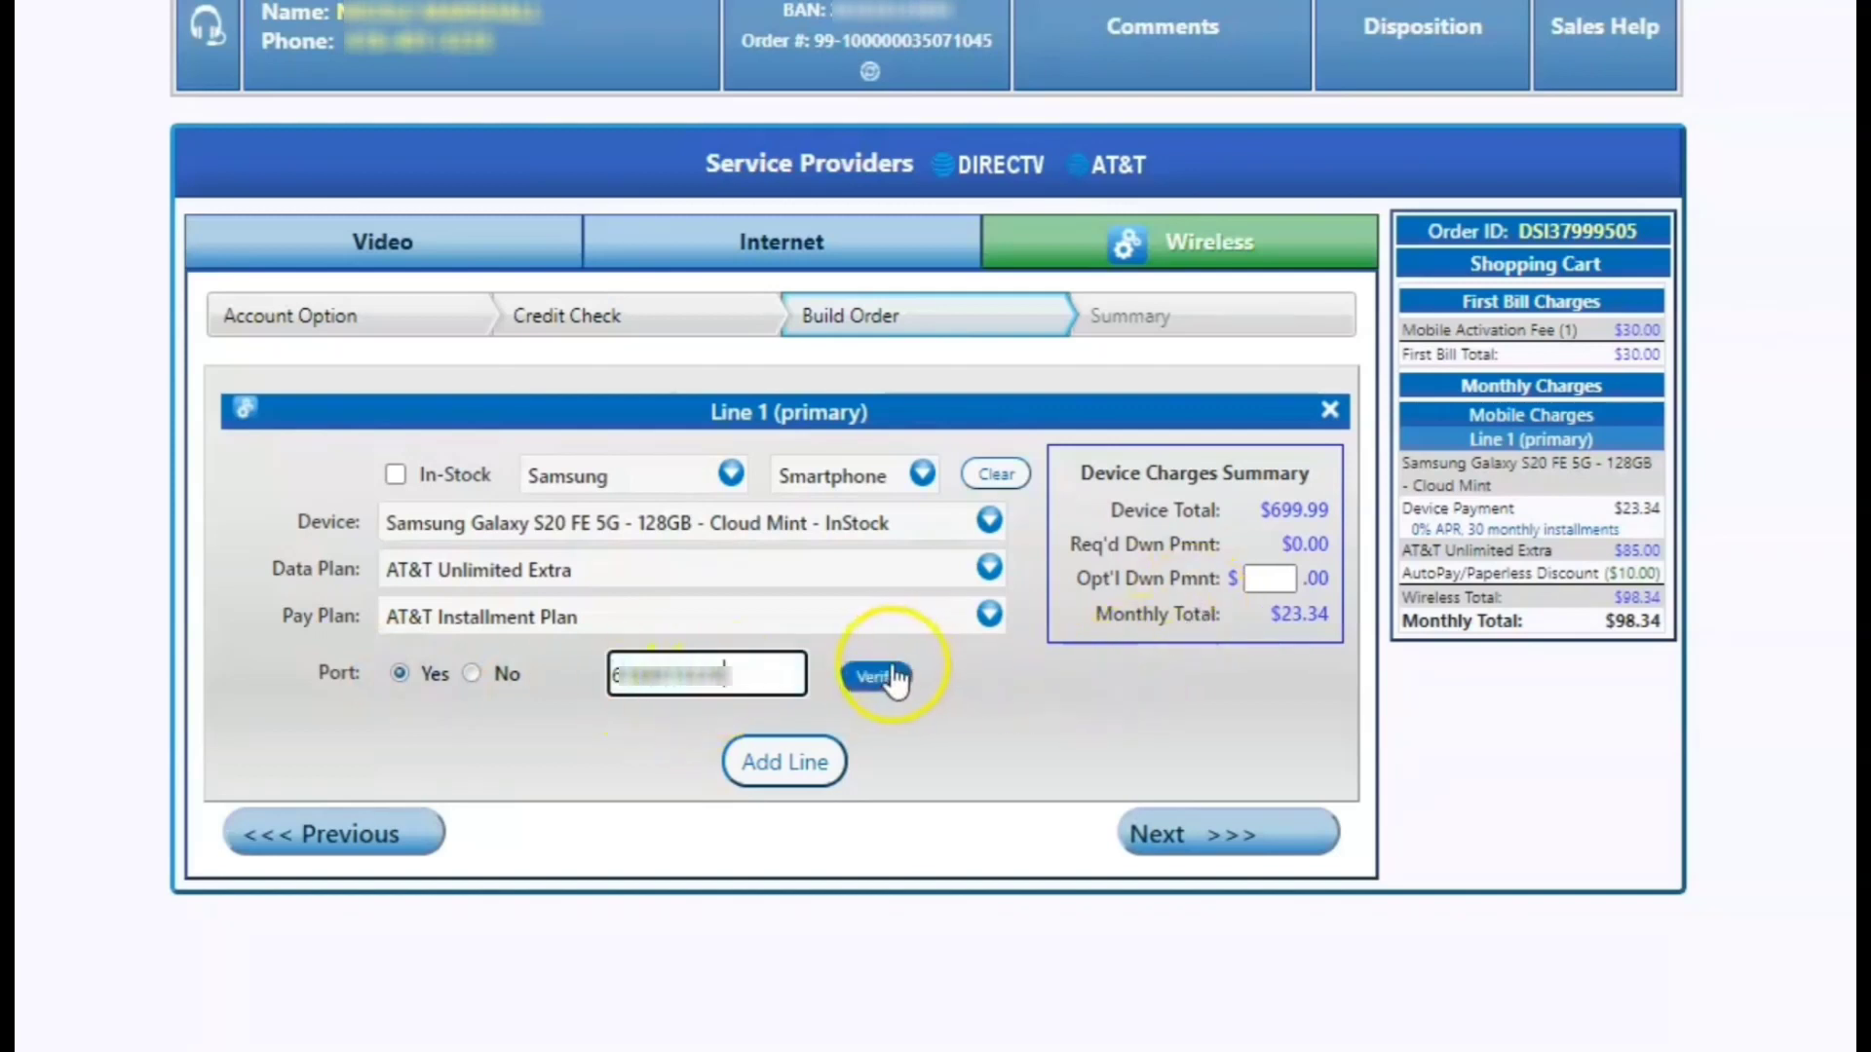
{"action": "left_click", "coordinate": [877, 677]}
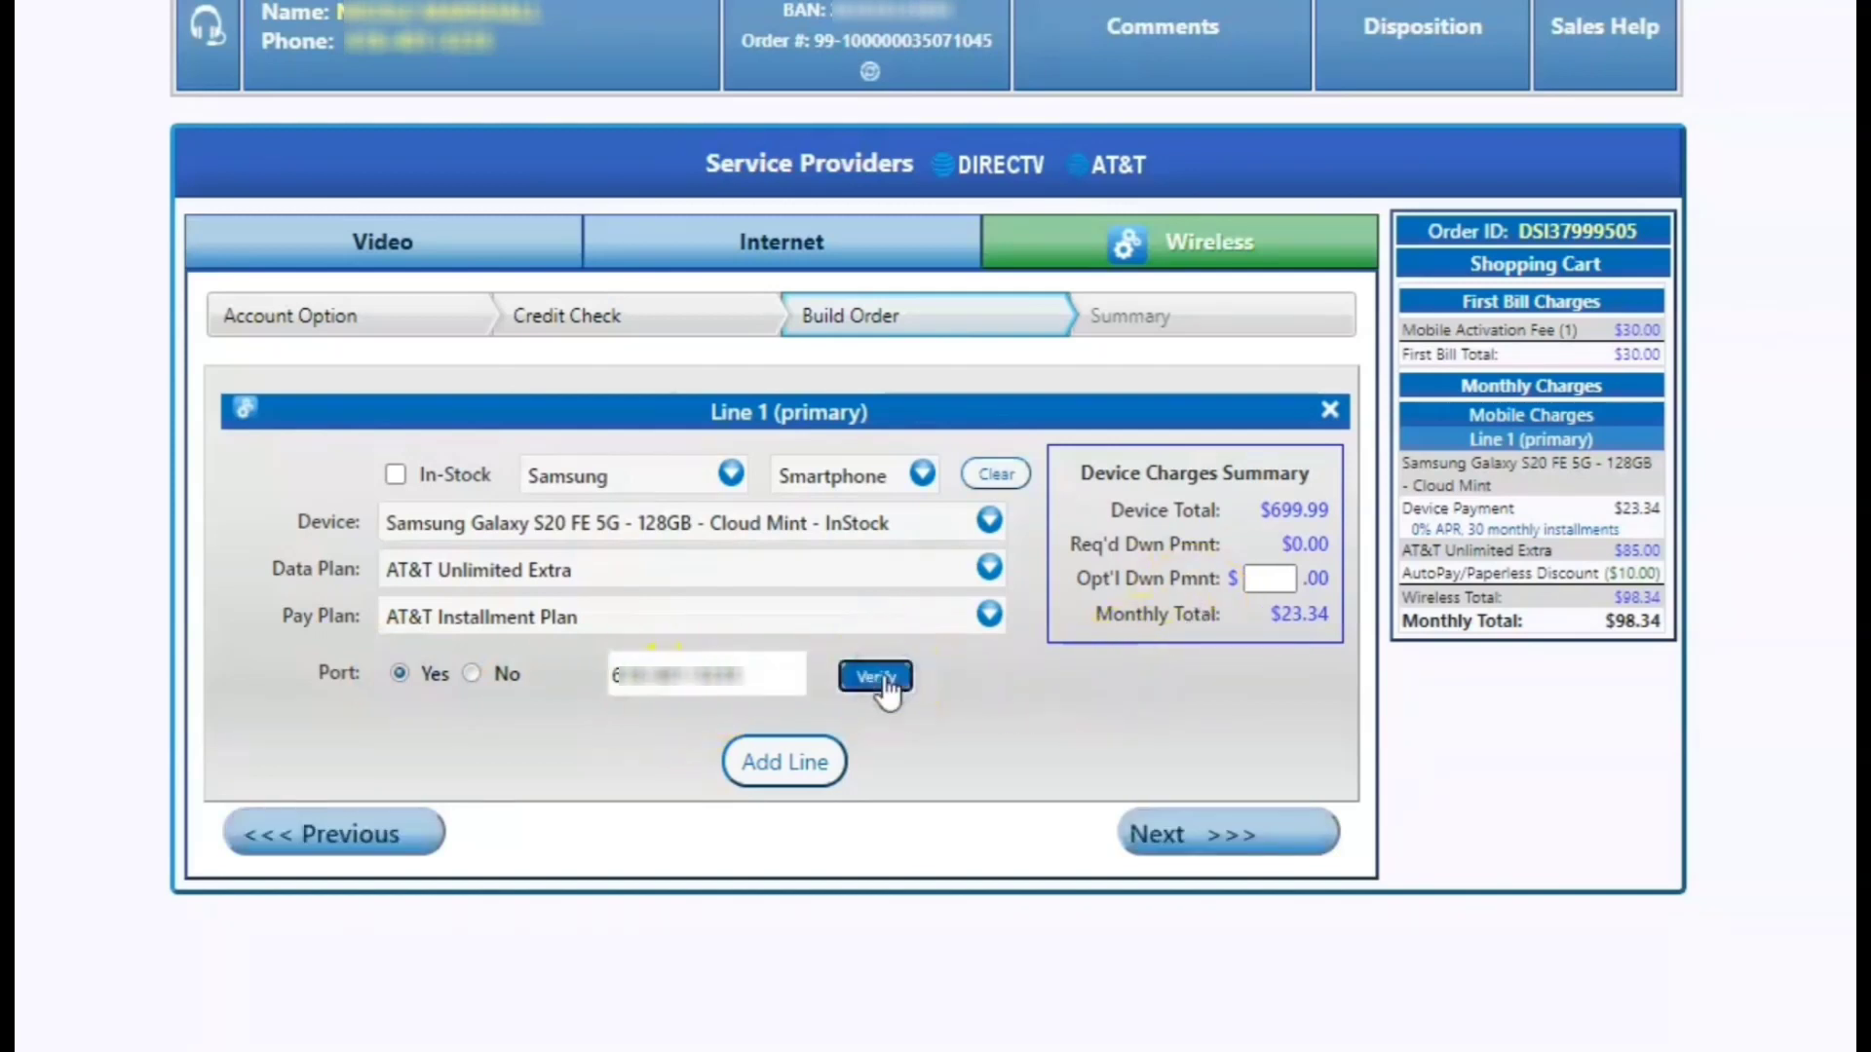
{"action": "left_click", "coordinate": [877, 677]}
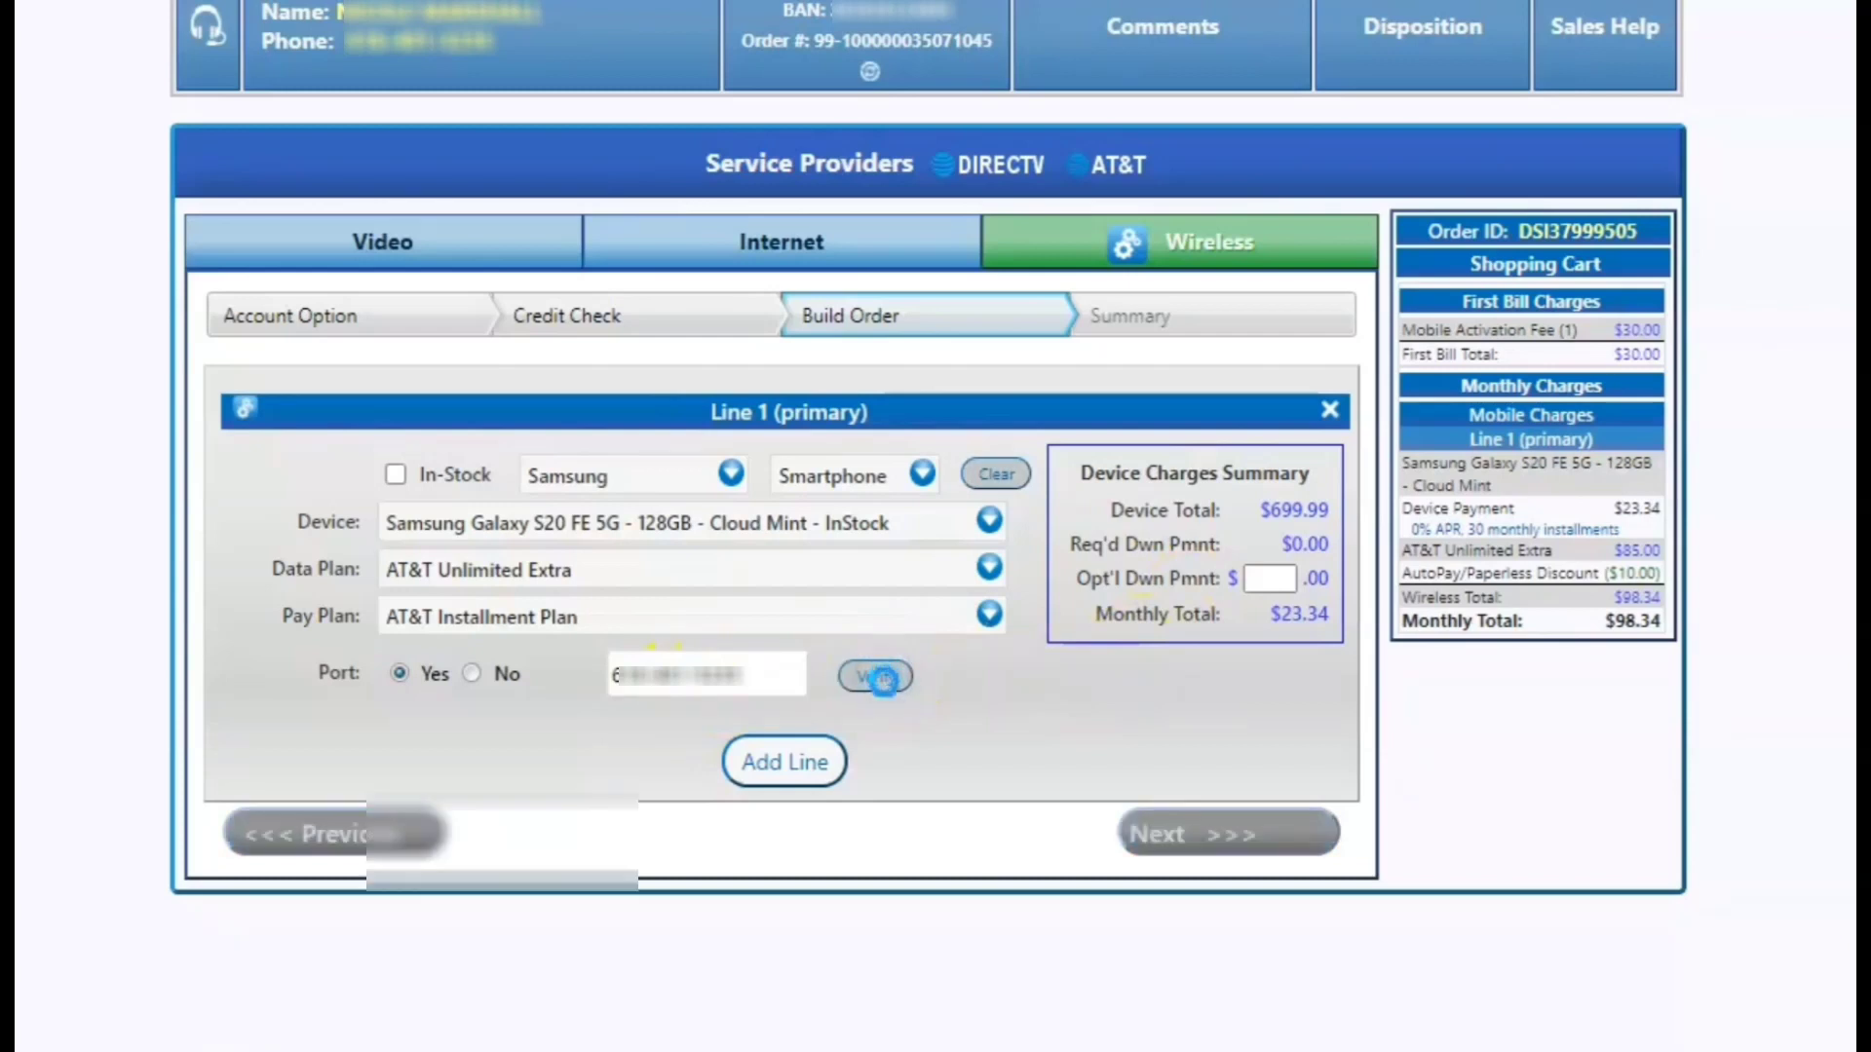
Step: Enter the Sprint account number and PIN, add the port, and continue to the order summary
{"action": "left_click", "coordinate": [799, 781]}
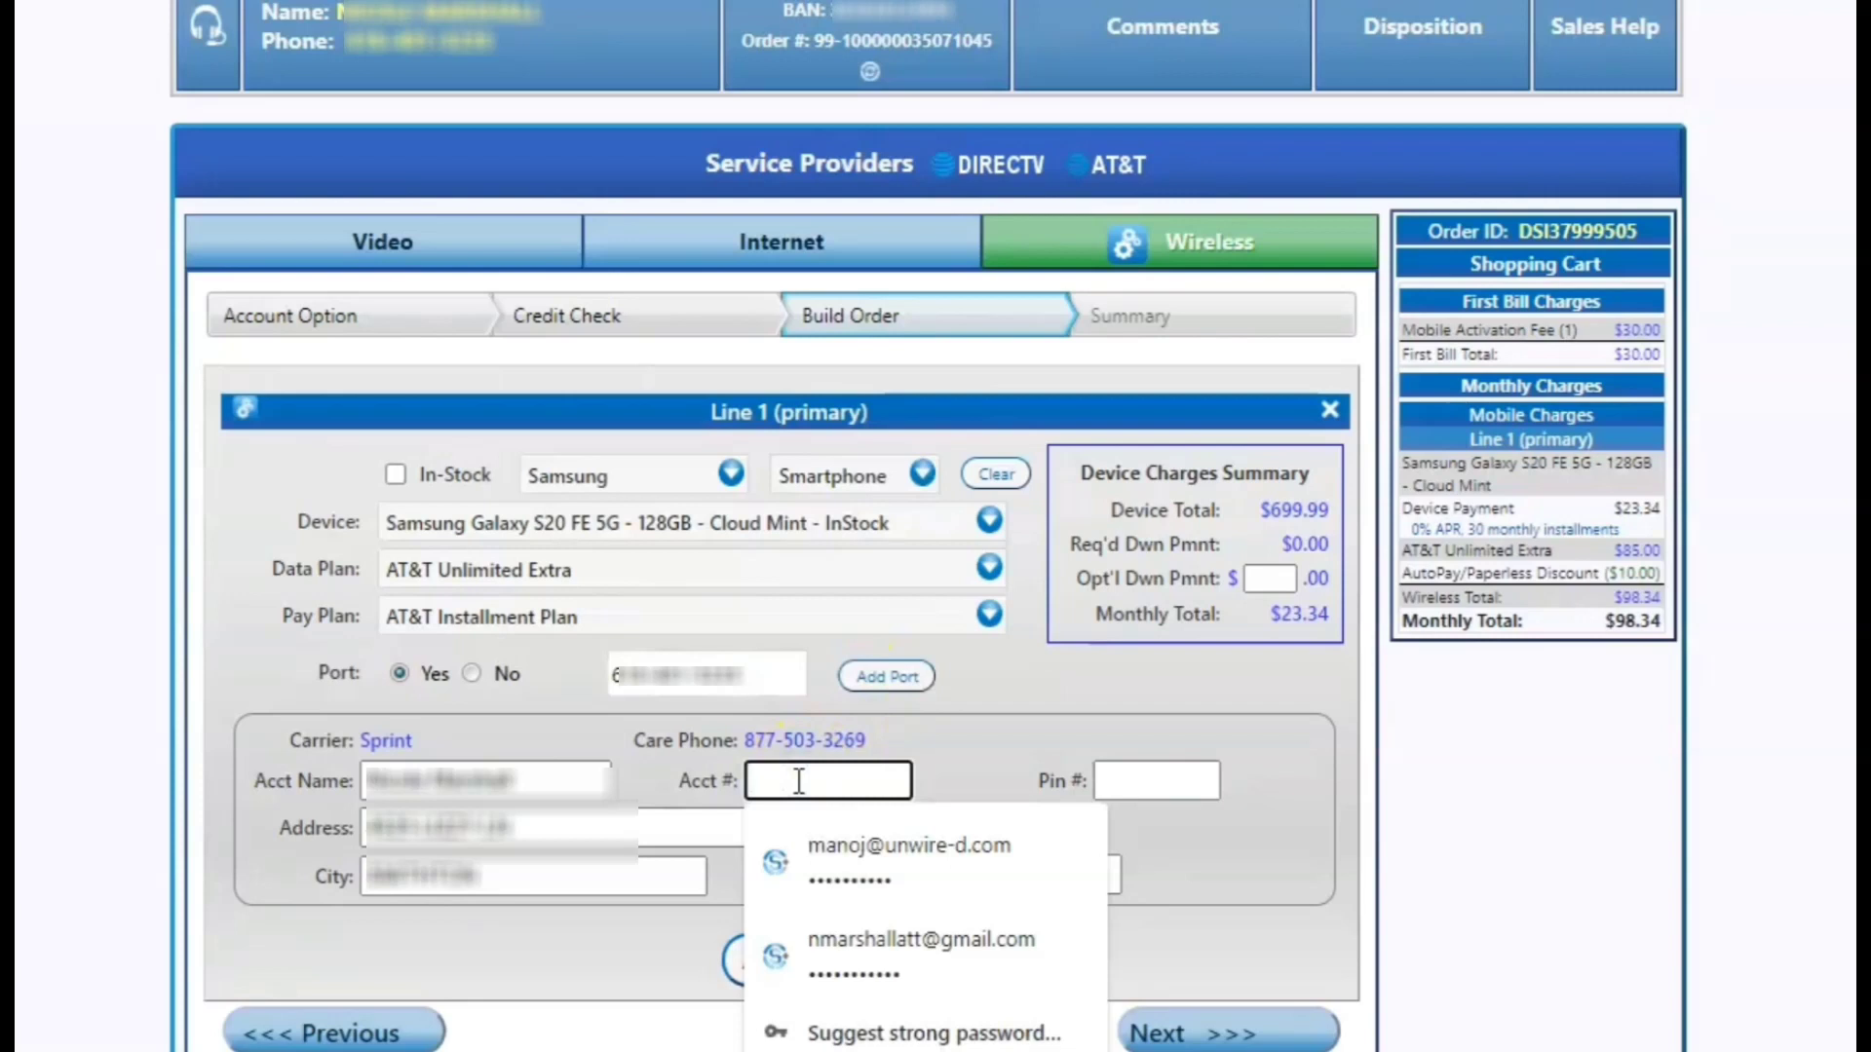
{"action": "type", "text": "•••••"}
{"action": "type", "text": "•"}
{"action": "key", "text": "BackSpace"}
{"action": "key", "text": "BackSpace"}
{"action": "key", "text": "BackSpace"}
{"action": "key", "text": "BackSpace"}
{"action": "type", "text": "•••"}
{"action": "type", "text": "••••••"}
{"action": "left_click", "coordinate": [1188, 774]}
{"action": "key", "text": "Escape"}
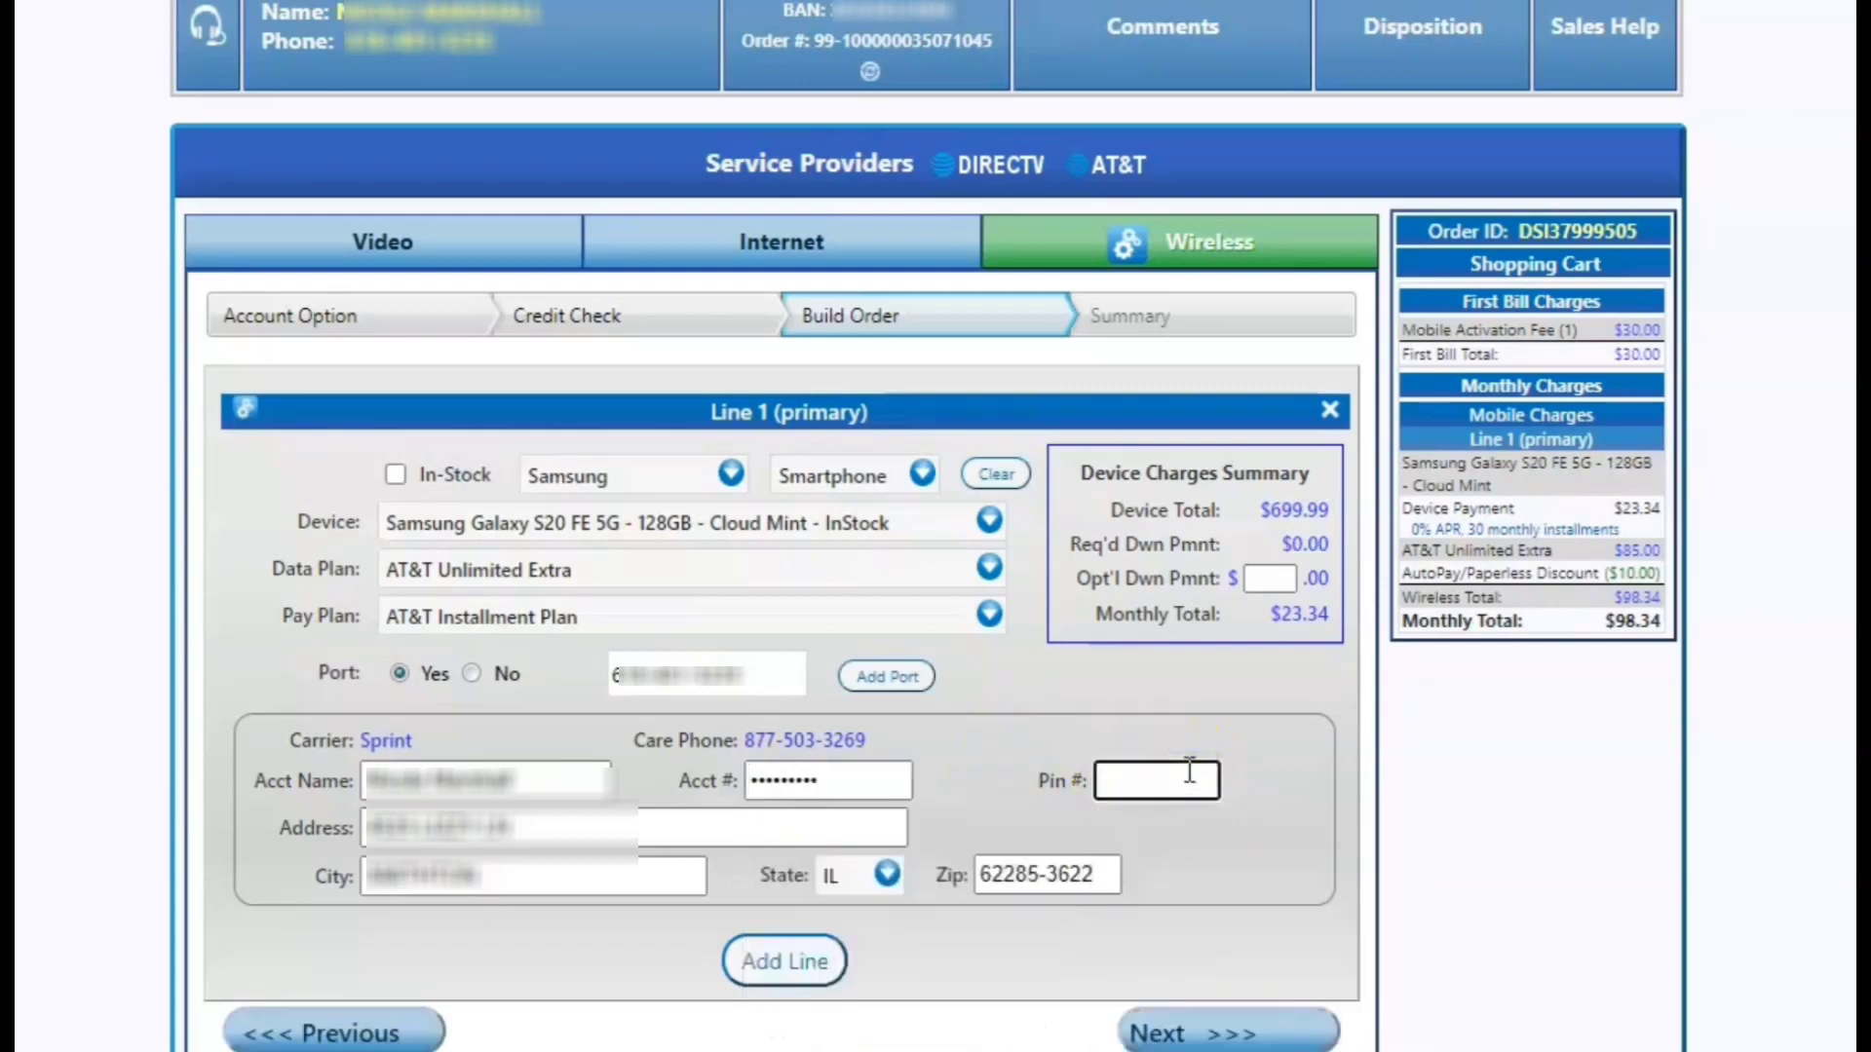
{"action": "type", "text": "••••••••"}
{"action": "left_click", "coordinate": [869, 672]}
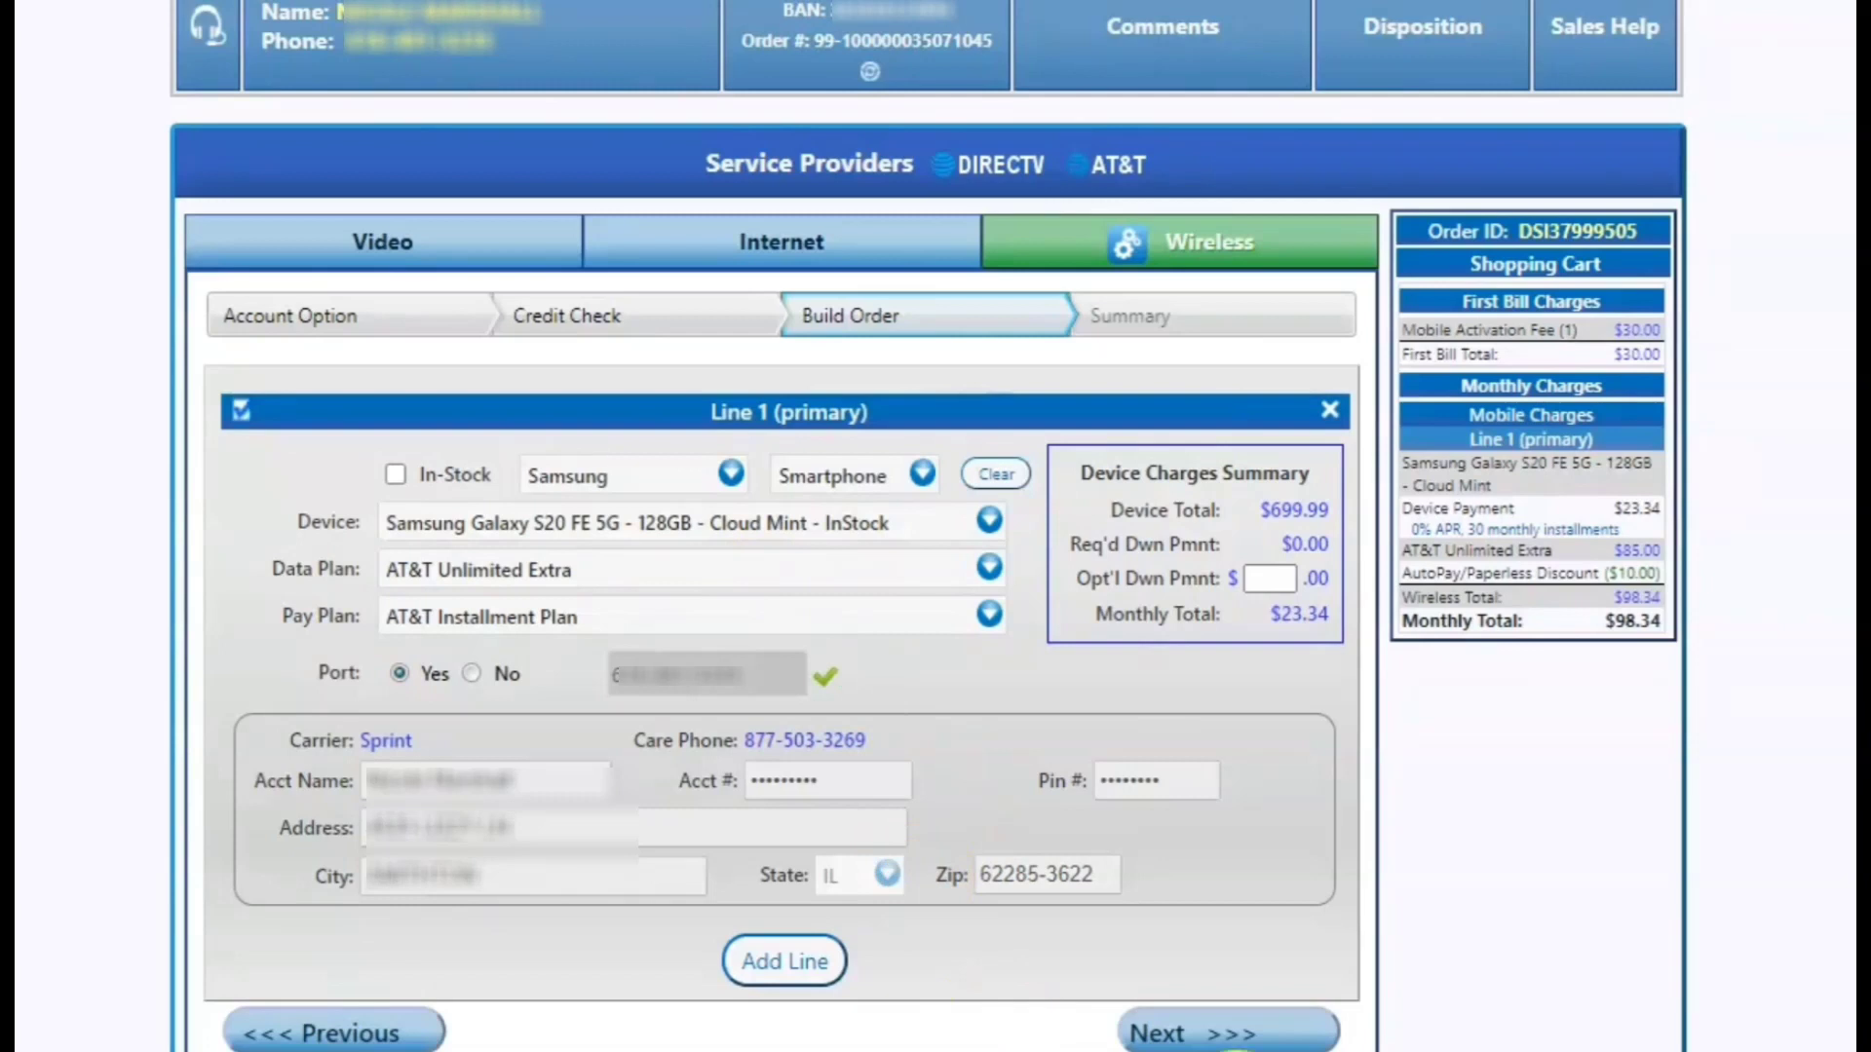
{"action": "left_click", "coordinate": [1149, 1033]}
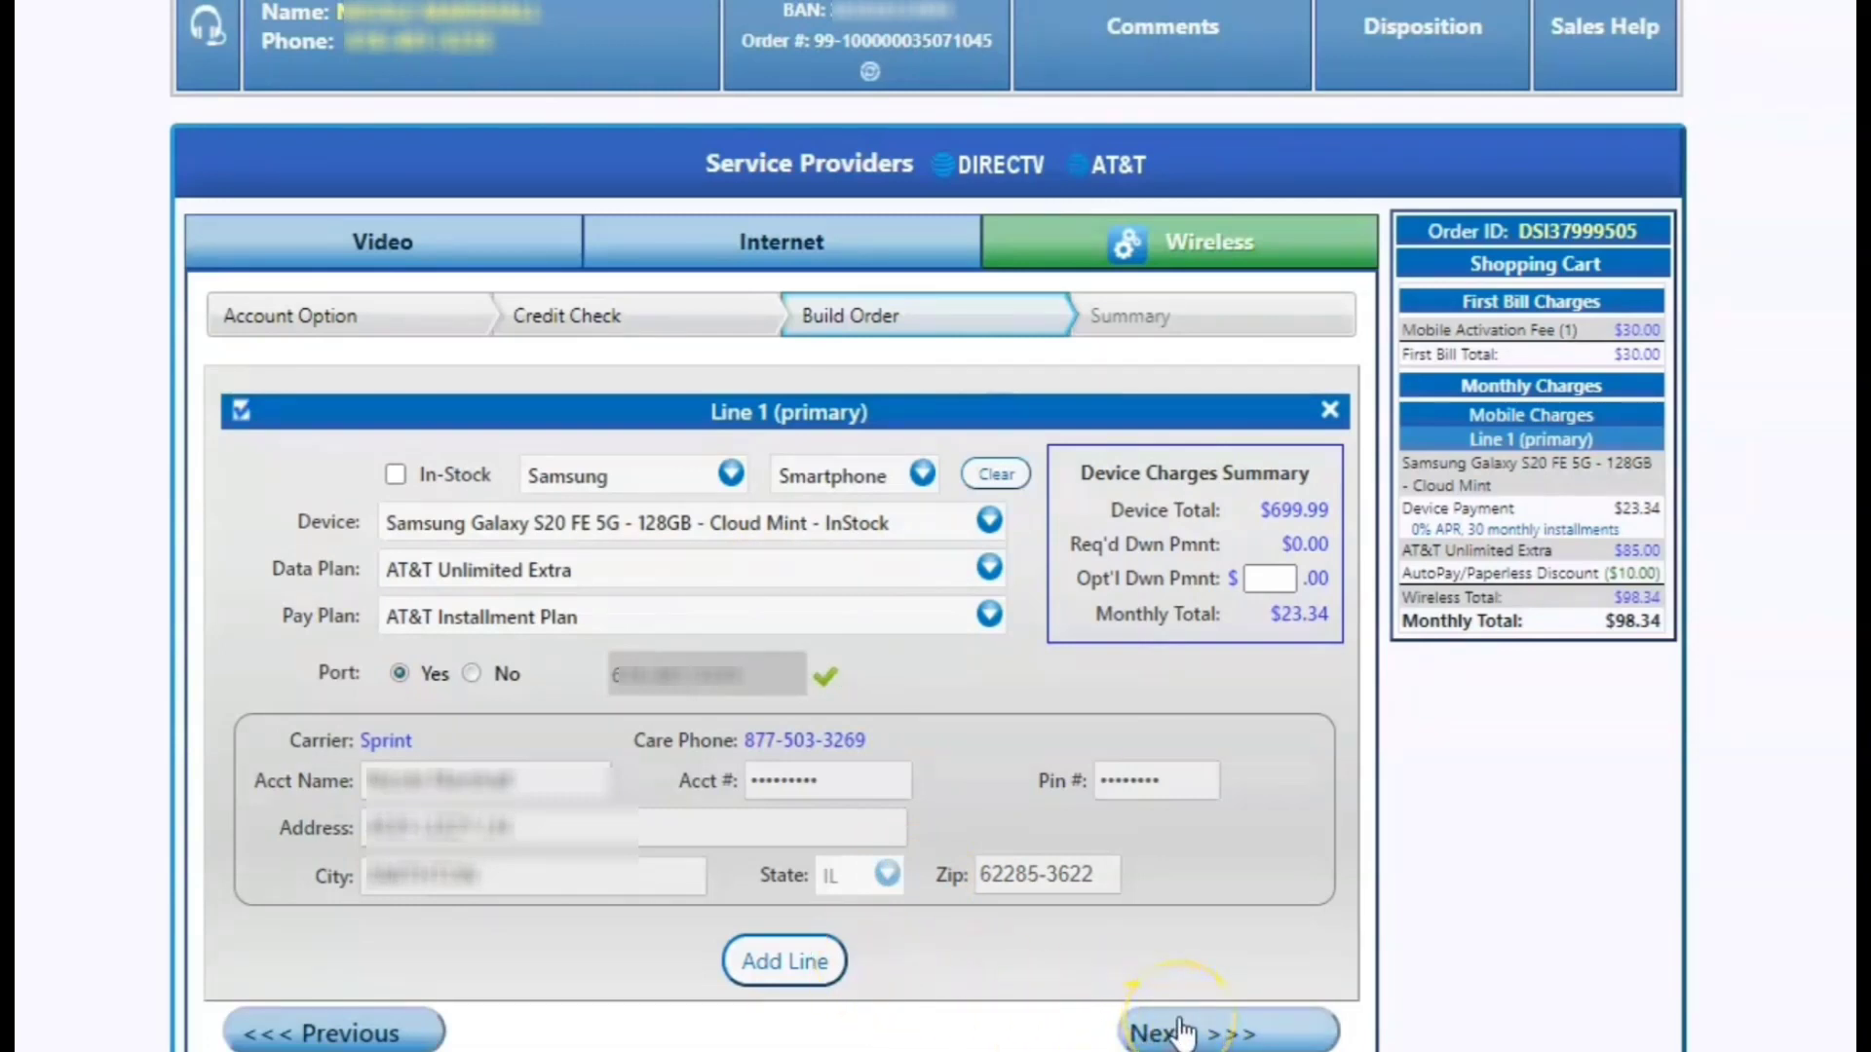
Step: Continue past the Galaxy S20 FE, Unlimited Extra and installment order summary
{"action": "left_click", "coordinate": [1182, 1032]}
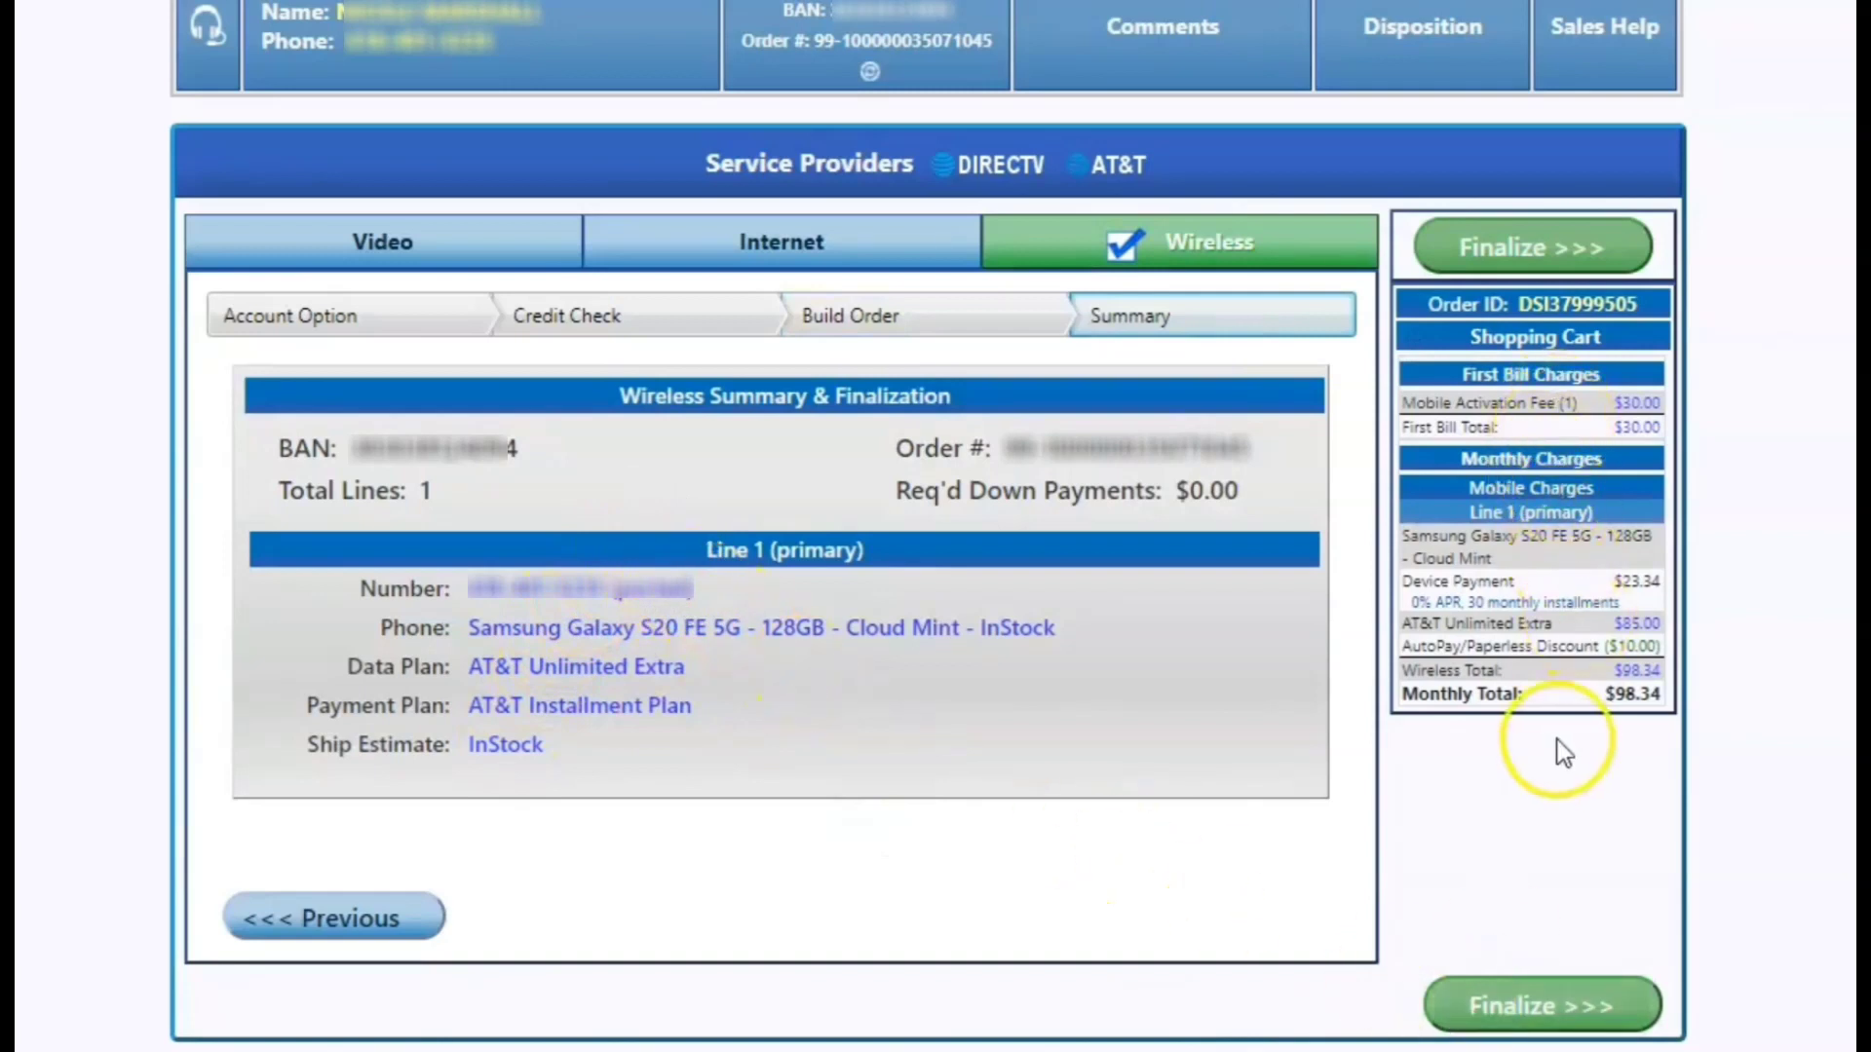
Step: Finalize the order, then start filling the card, ABP, email and shipping fields for the $43.75 charge
{"action": "left_click", "coordinate": [1534, 1023]}
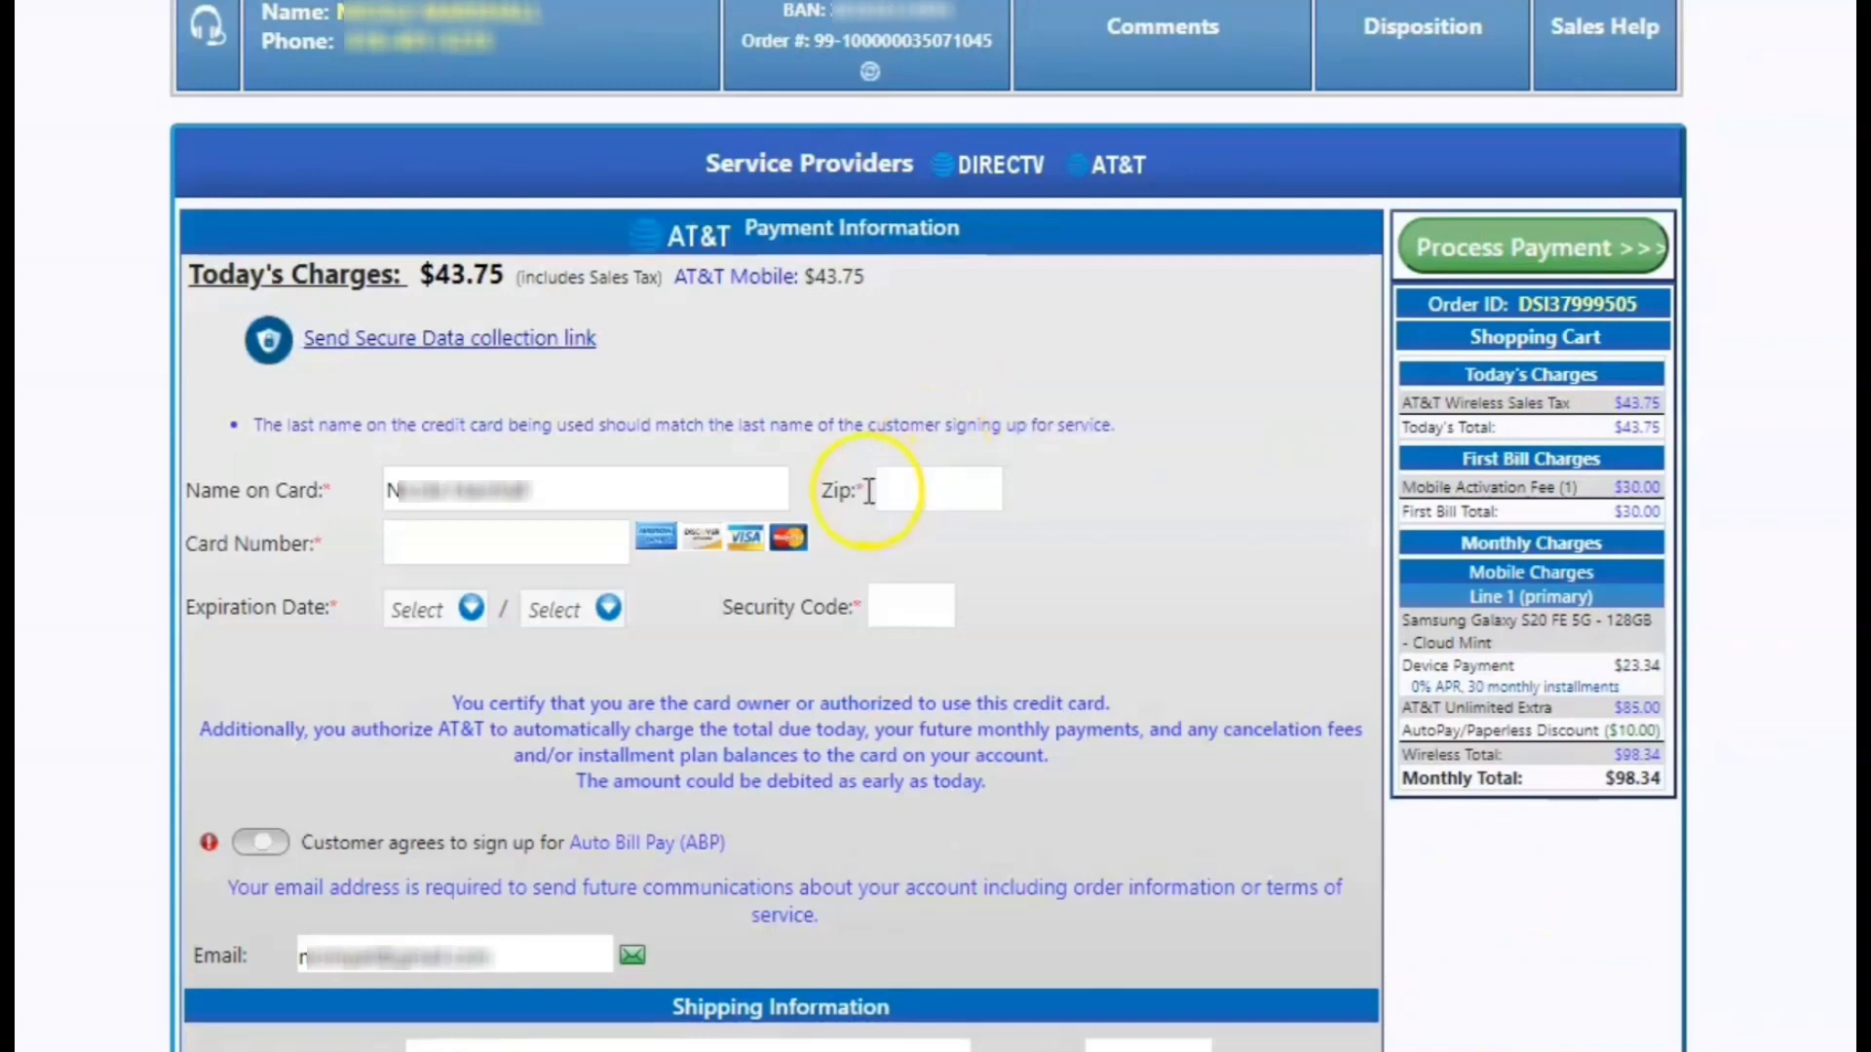
{"action": "left_click", "coordinate": [585, 551]}
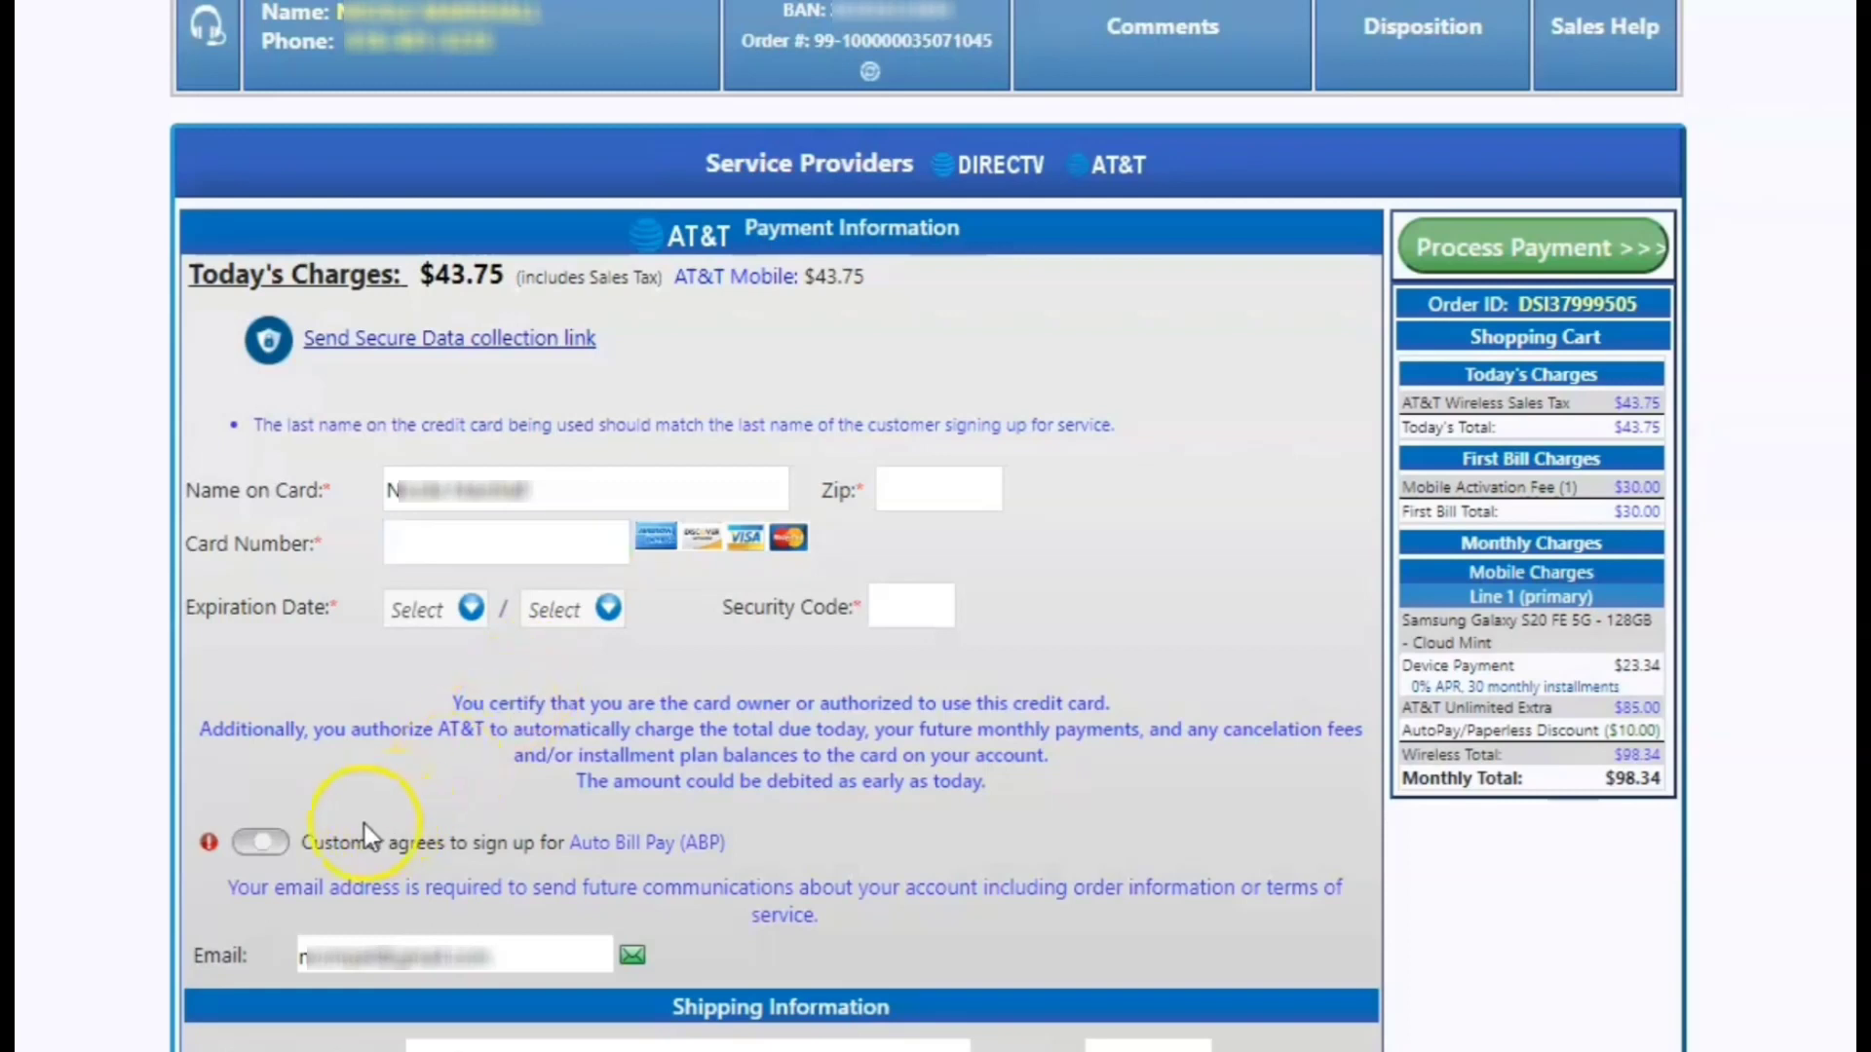
{"action": "left_click", "coordinate": [265, 854]}
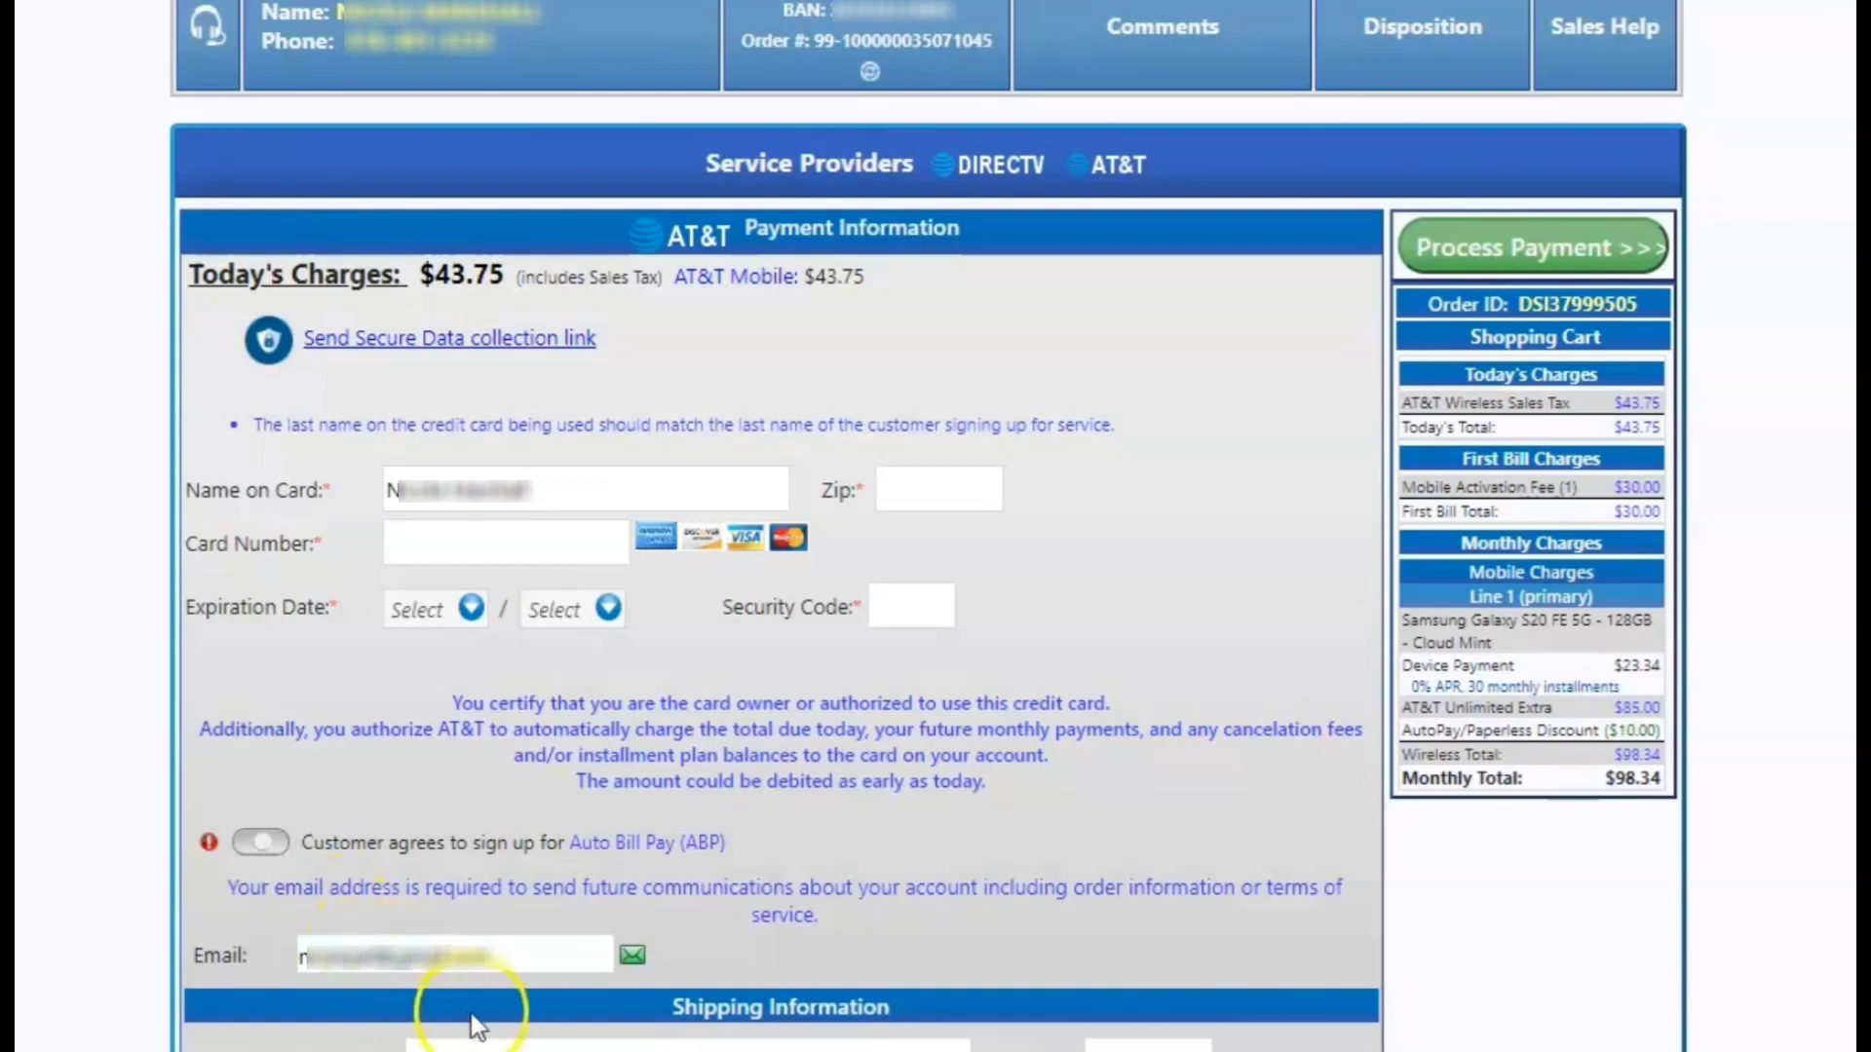
{"action": "left_click", "coordinate": [491, 974]}
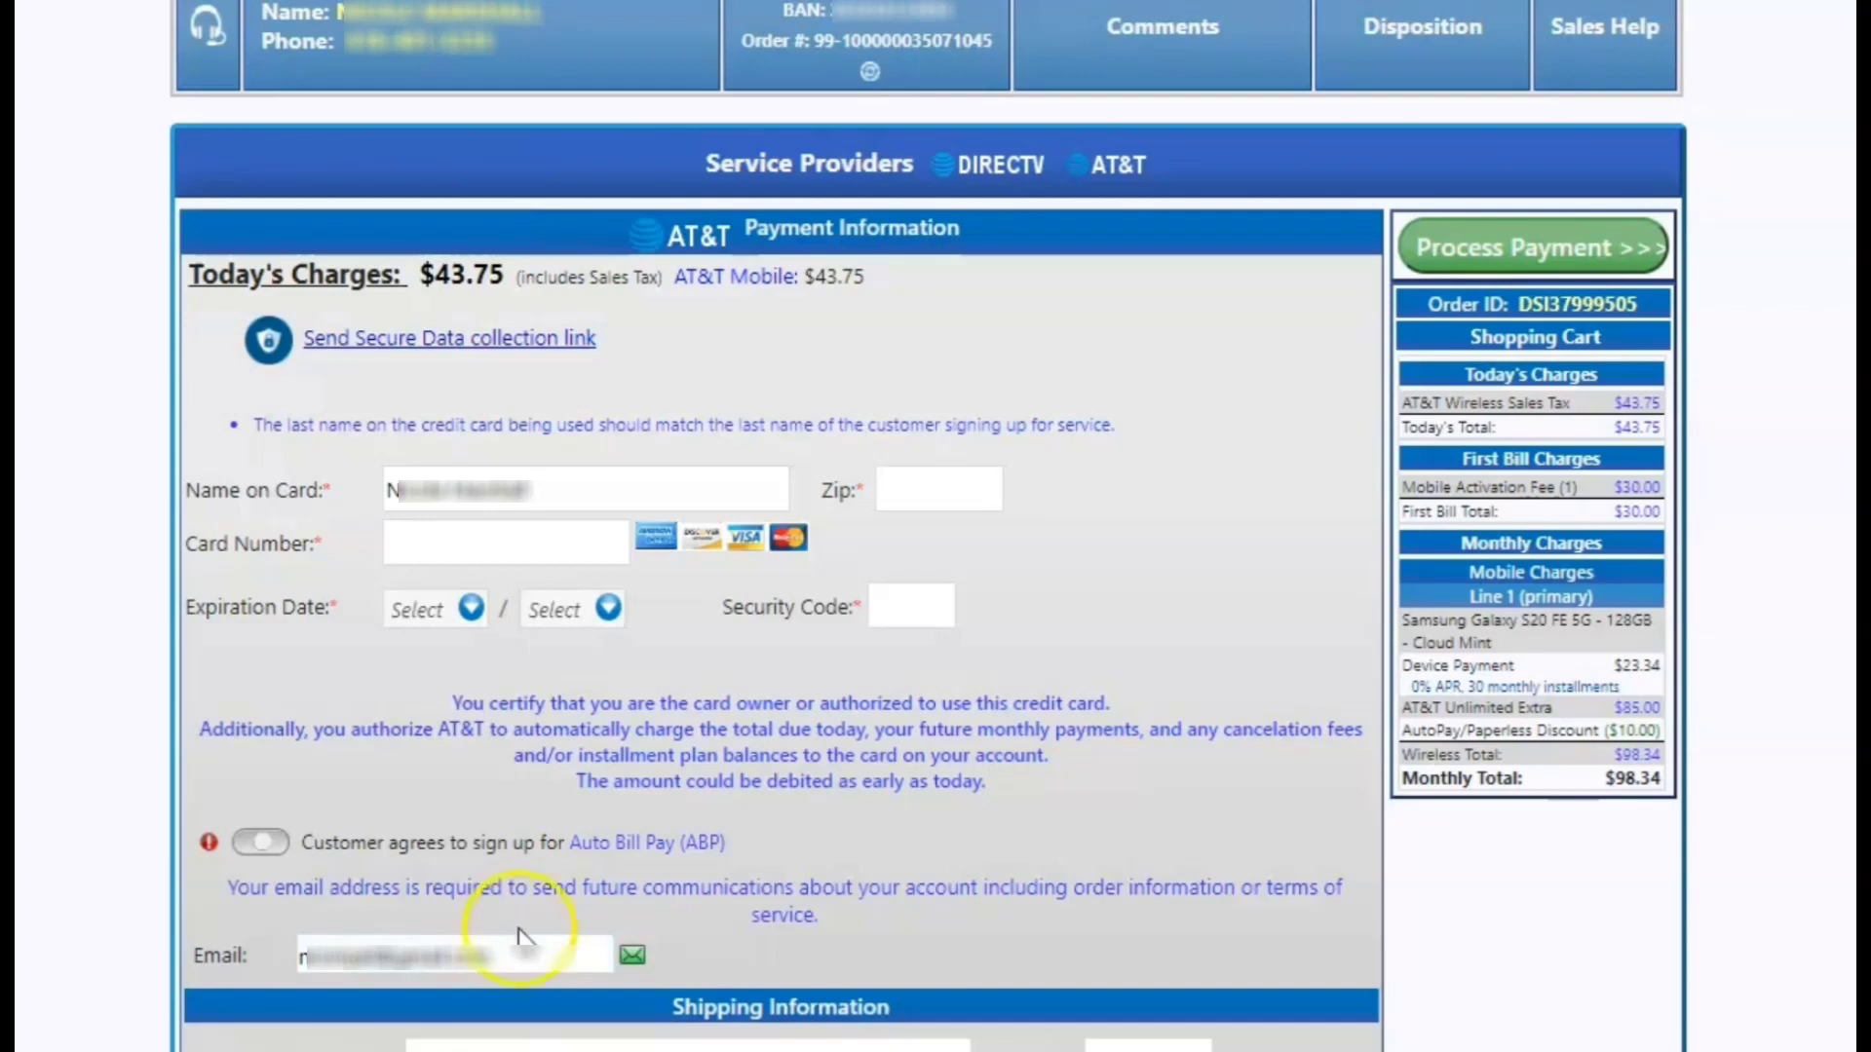
{"action": "left_click", "coordinate": [599, 1044]}
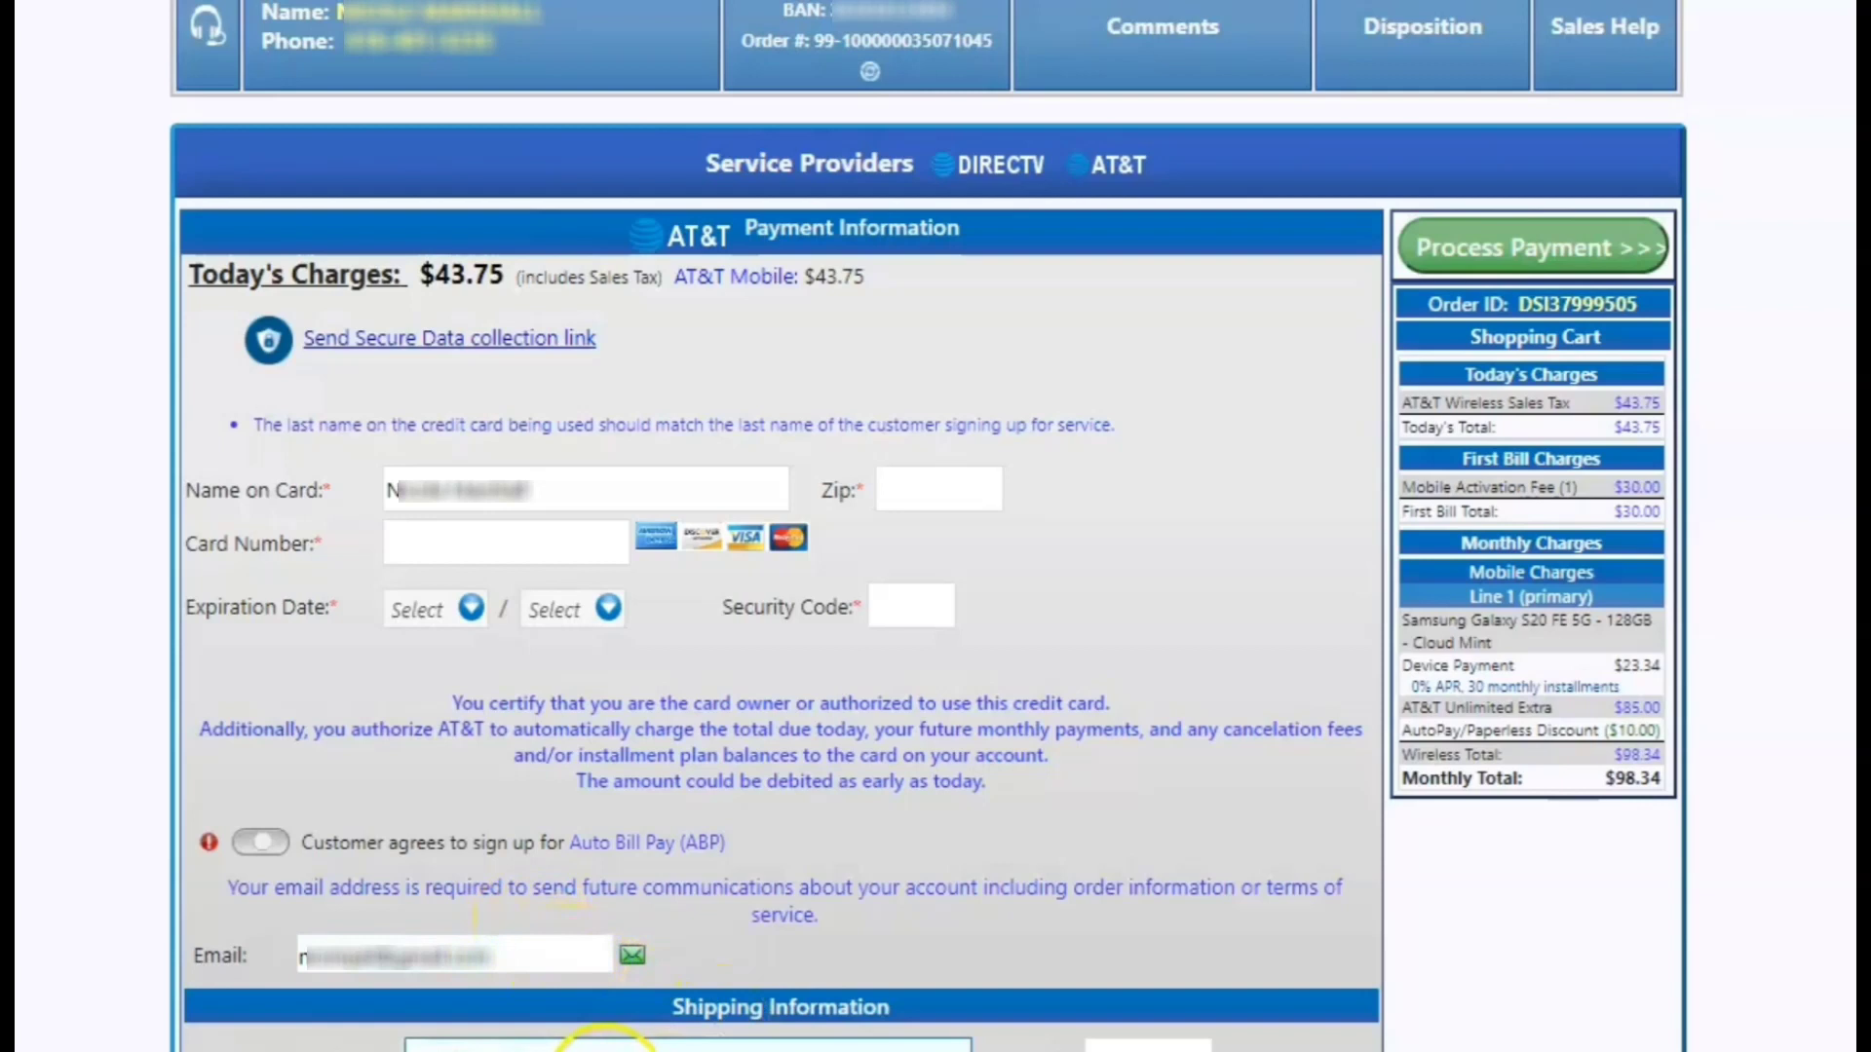